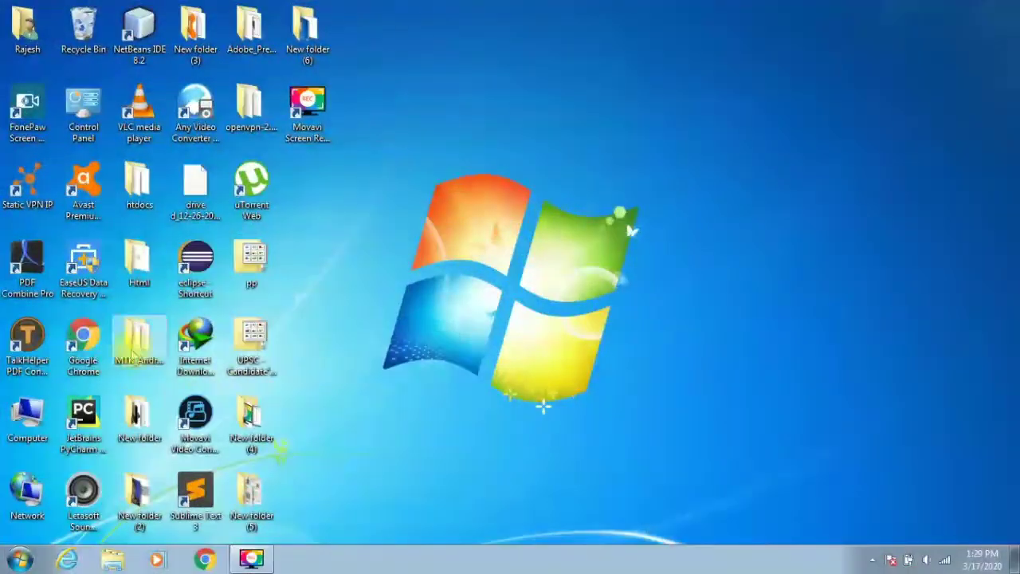
# Open Google Chrome, search the web for "xampp download", and open the Download XAMPP page on apachefriends.org.
pyautogui.doubleClick(89, 344)
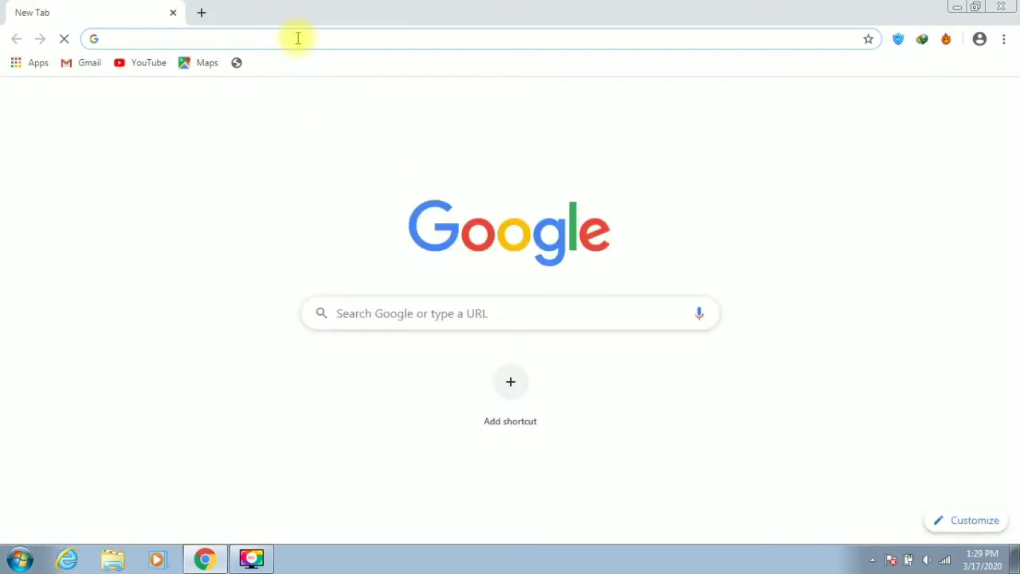
pyautogui.write('xam')
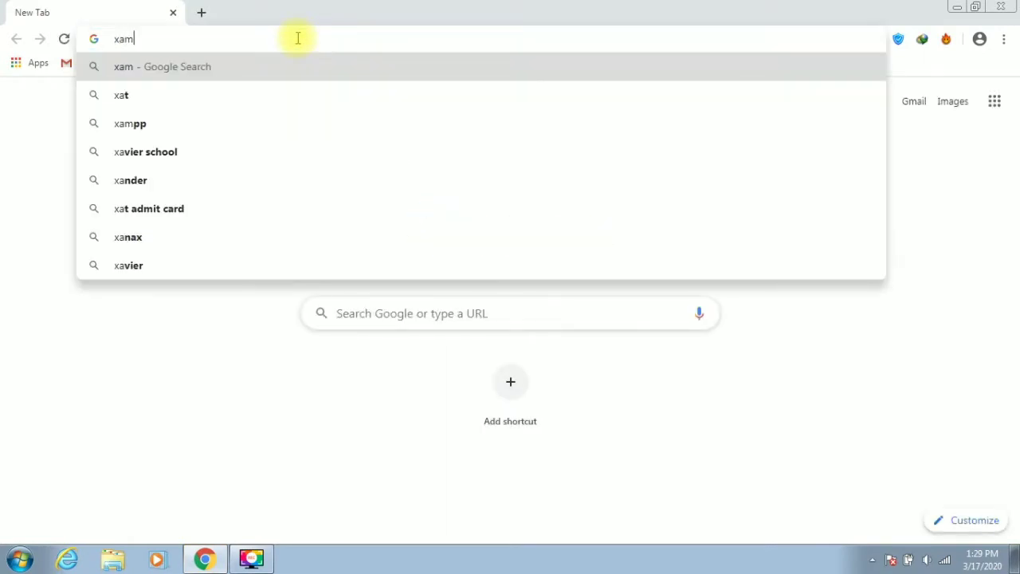
pyautogui.write('pp')
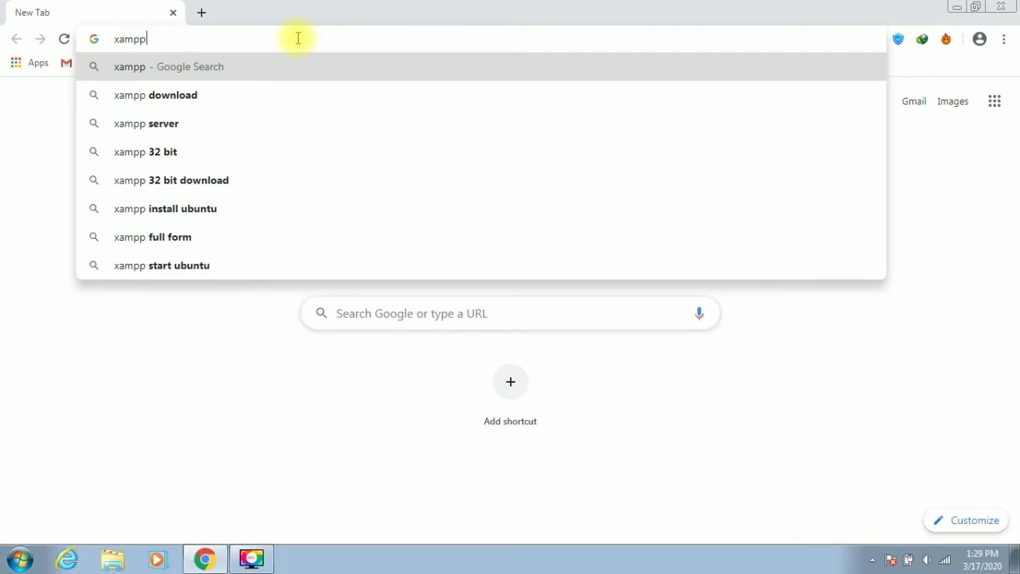
pyautogui.write(' download')
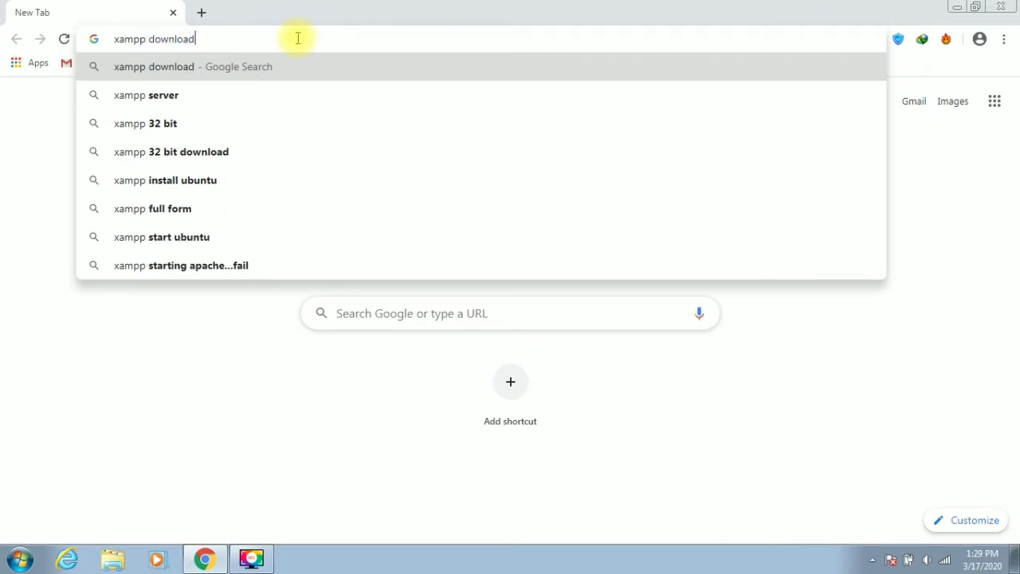
pyautogui.press('Return')
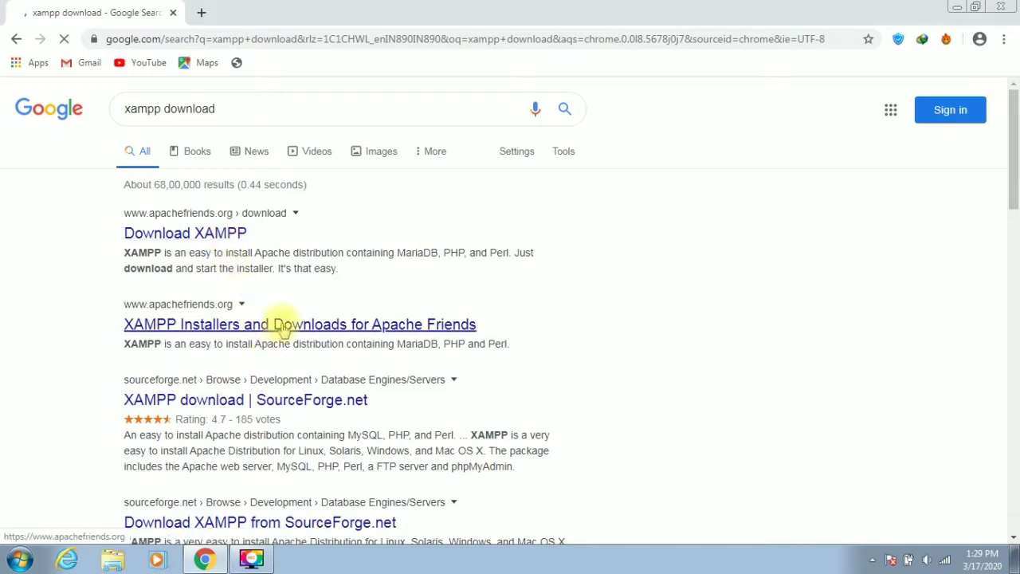
pyautogui.click(200, 234)
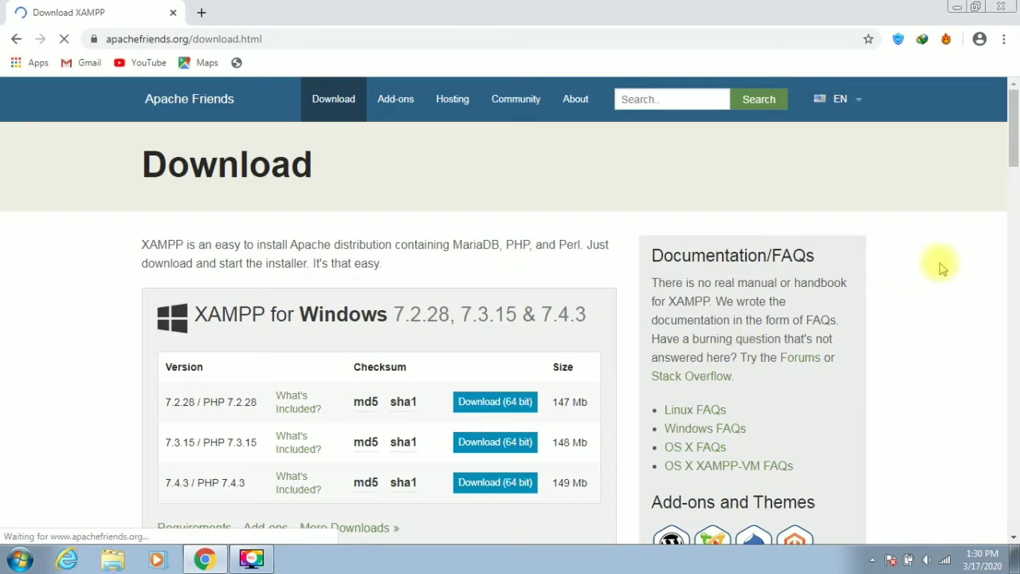
# Start downloading the 64-bit XAMPP for Windows installer, version 7.2.28 / PHP 7.2.28, into the Programs downloads folder.
pyautogui.scroll(-2, 1014, 152)
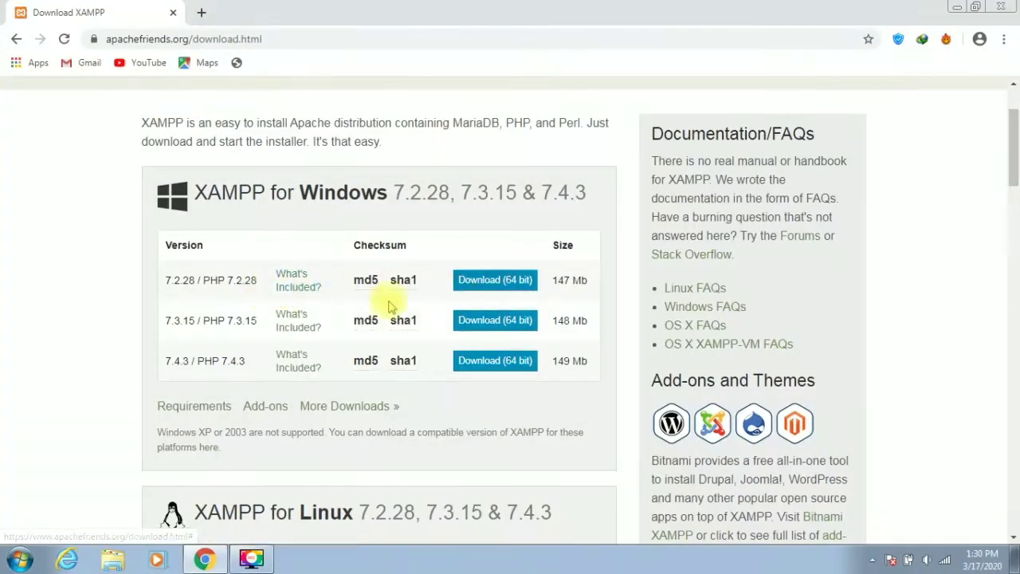
pyautogui.click(482, 291)
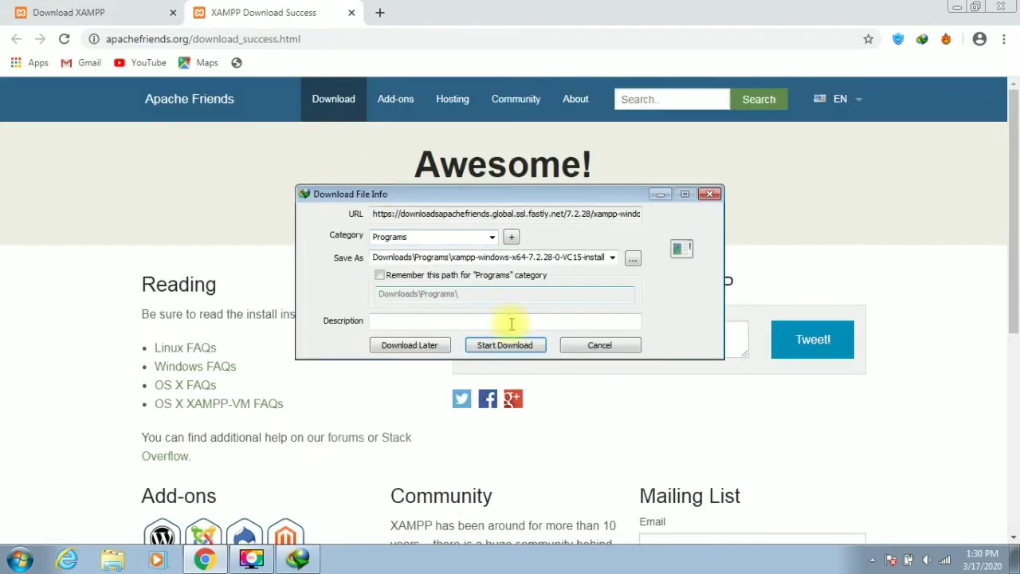
pyautogui.click(520, 349)
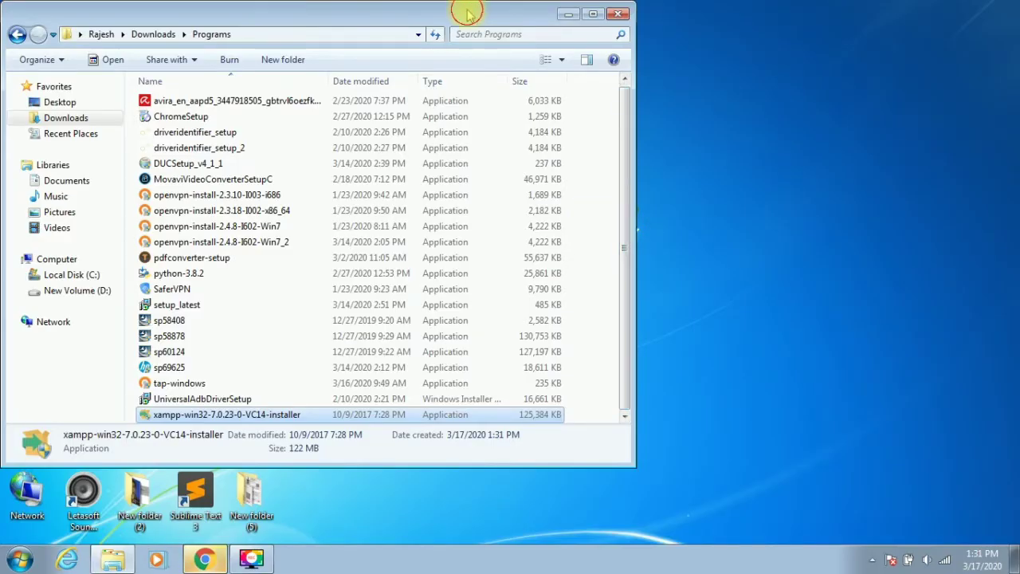
# Move the Programs folder window aside and minimize it to clear the desktop.
pyautogui.moveTo(469, 12); pyautogui.dragTo(705, 33)
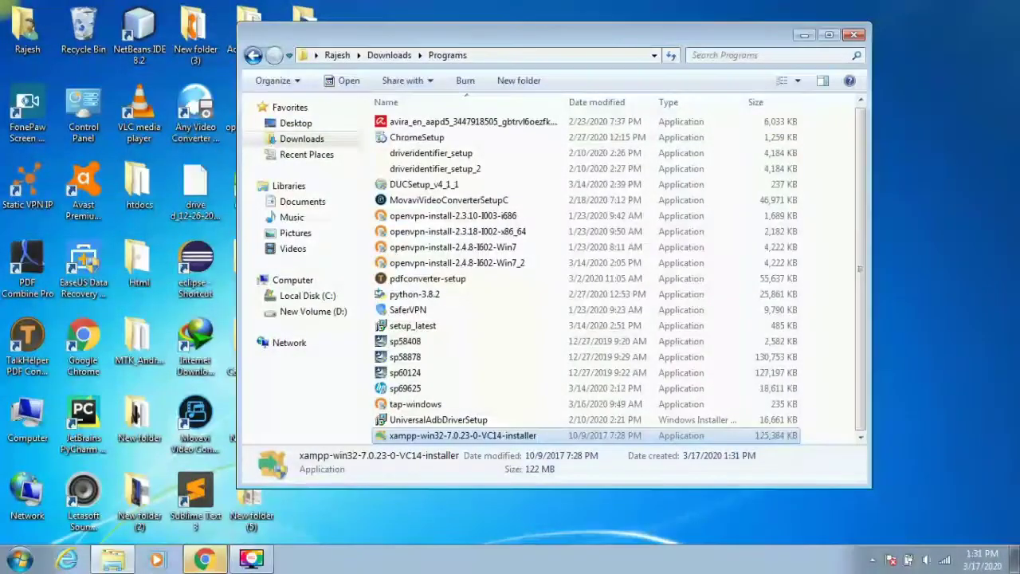
pyautogui.click(803, 36)
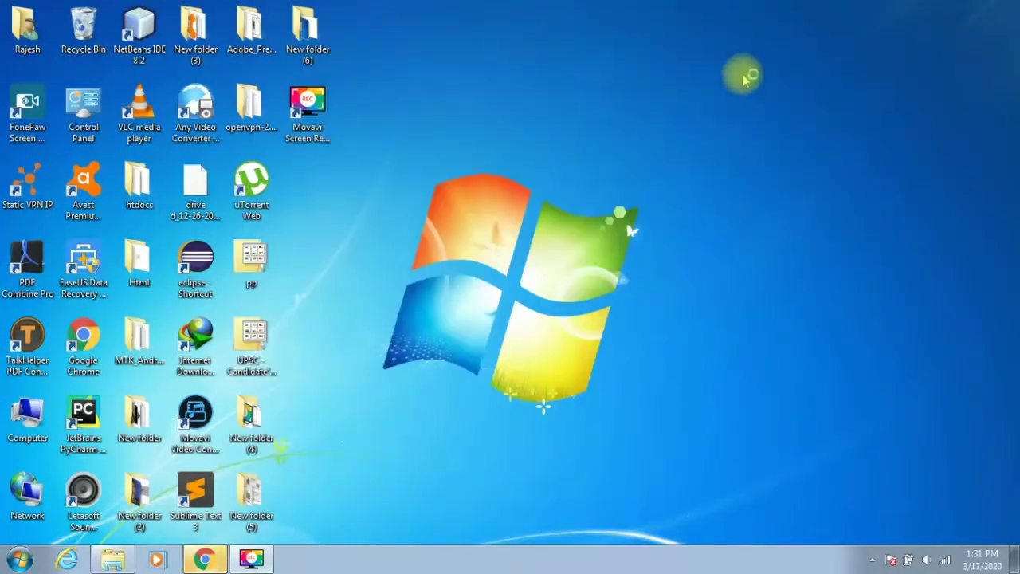
pyautogui.rightClick(692, 100)
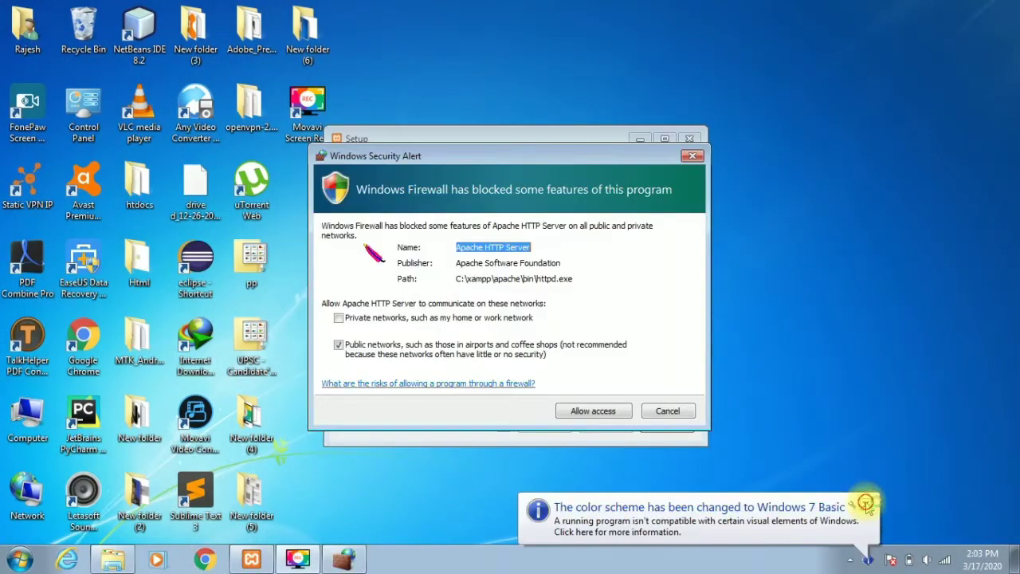
# Dismiss the colour scheme notification and allow Apache HTTP Server through Windows Firewall on public networks.
pyautogui.click(865, 503)
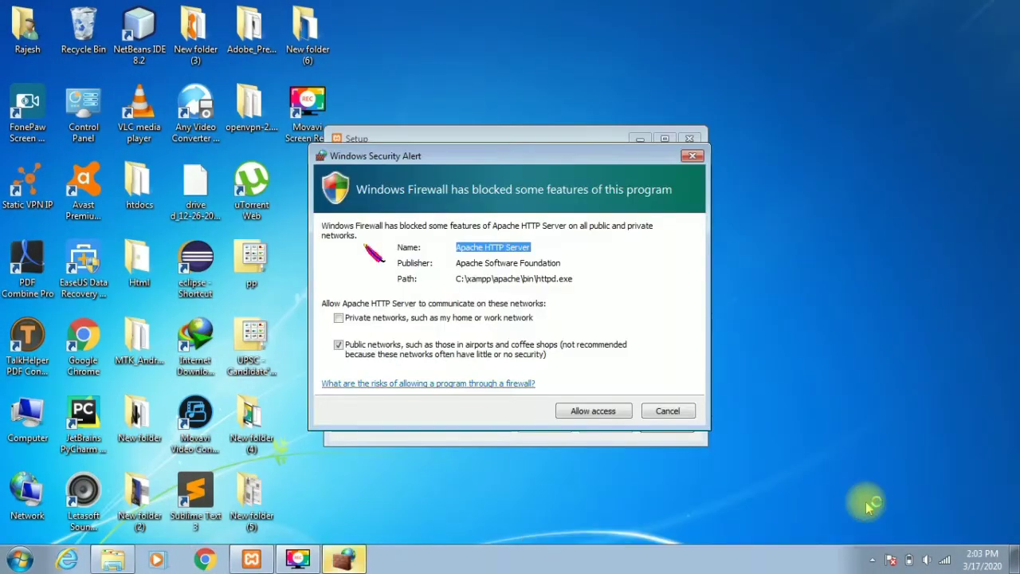
pyautogui.click(584, 406)
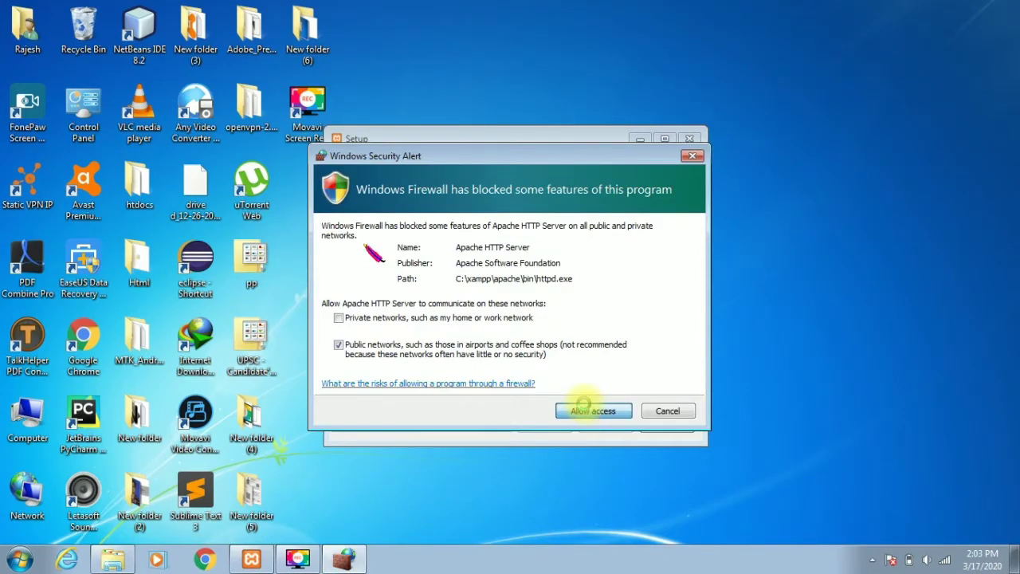
pyautogui.click(591, 411)
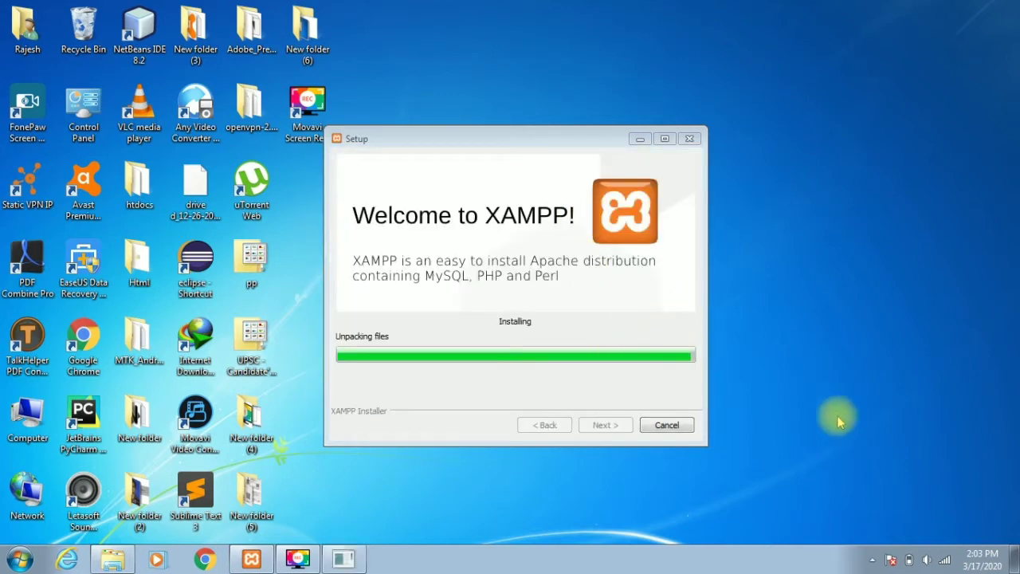
# Finish the XAMPP setup wizard with the Control Panel set to start, and save English as its language.
pyautogui.moveTo(515, 139); pyautogui.dragTo(592, 116)
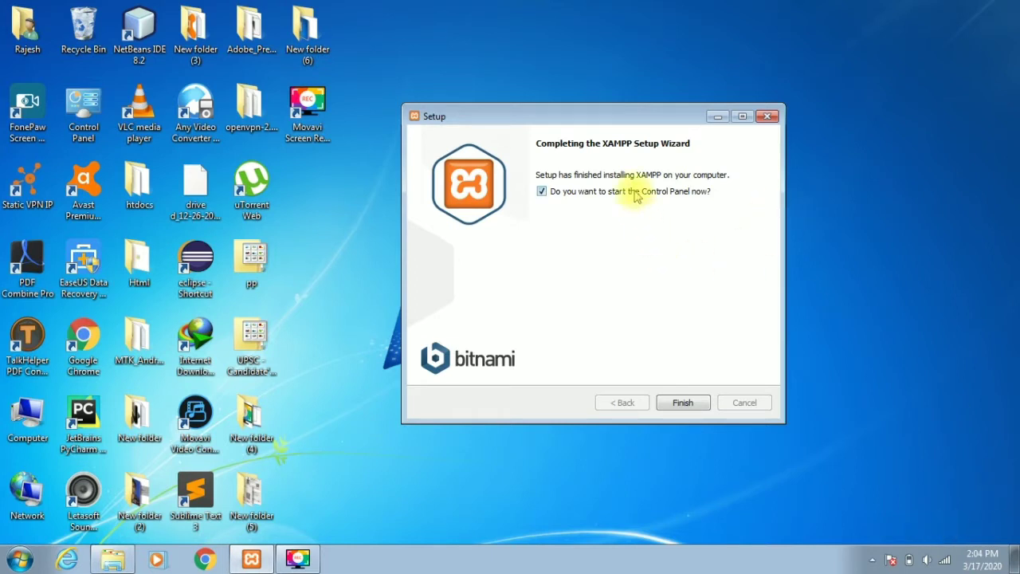
pyautogui.click(681, 404)
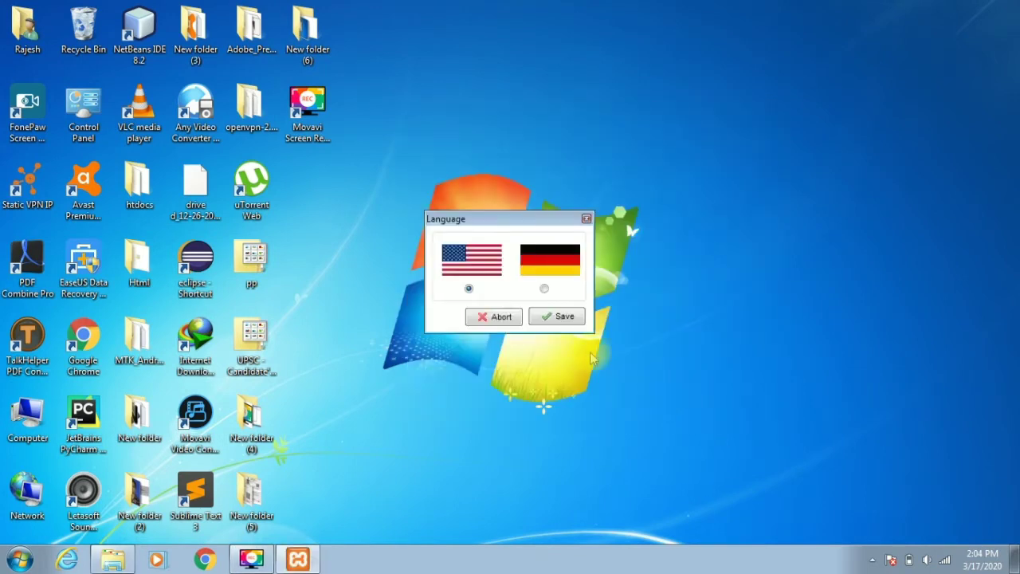
pyautogui.click(557, 316)
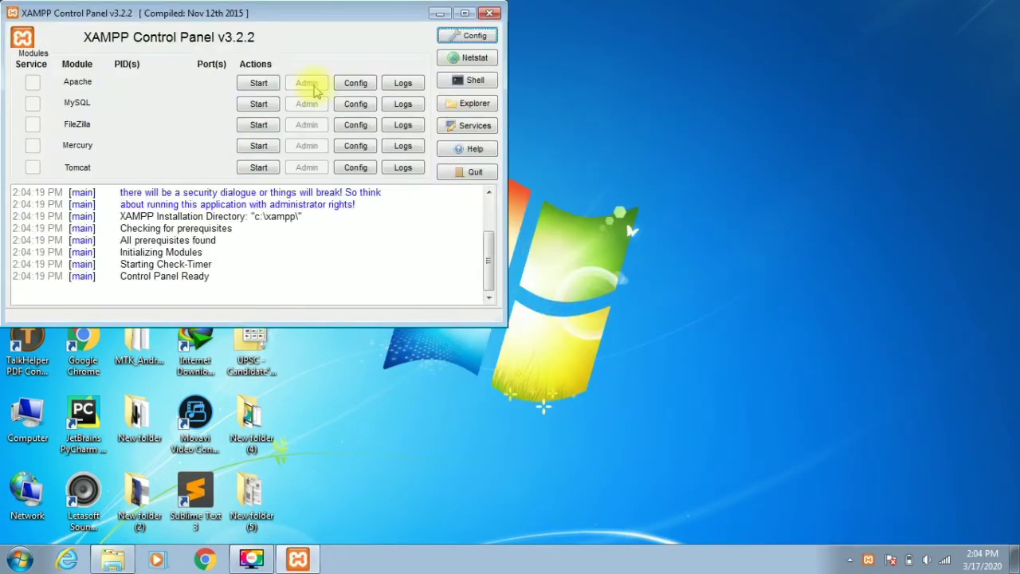
# Move the XAMPP Control Panel to the middle of the desktop and start the Apache and MySQL modules.
pyautogui.moveTo(302, 20); pyautogui.dragTo(647, 130)
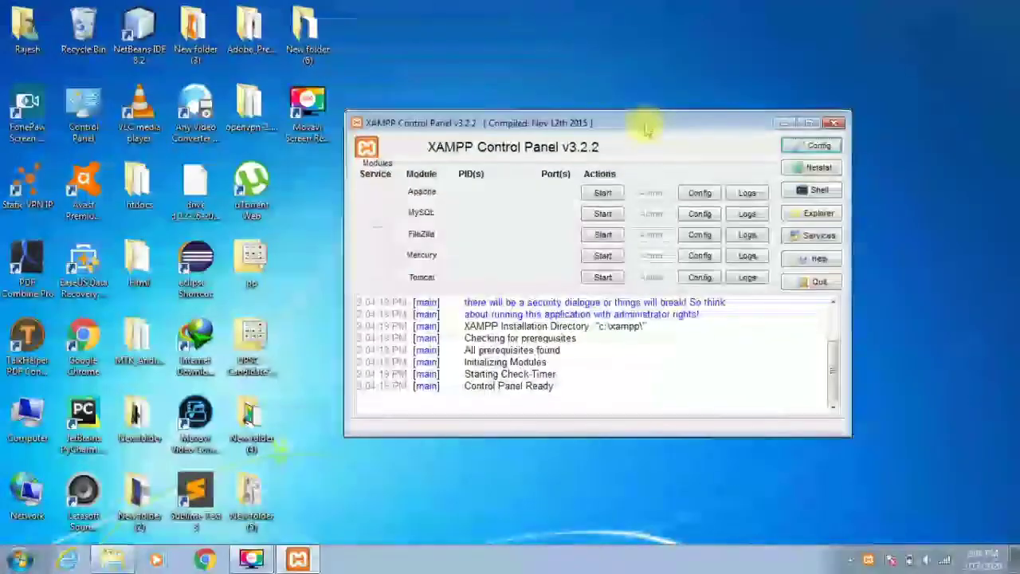
pyautogui.click(603, 194)
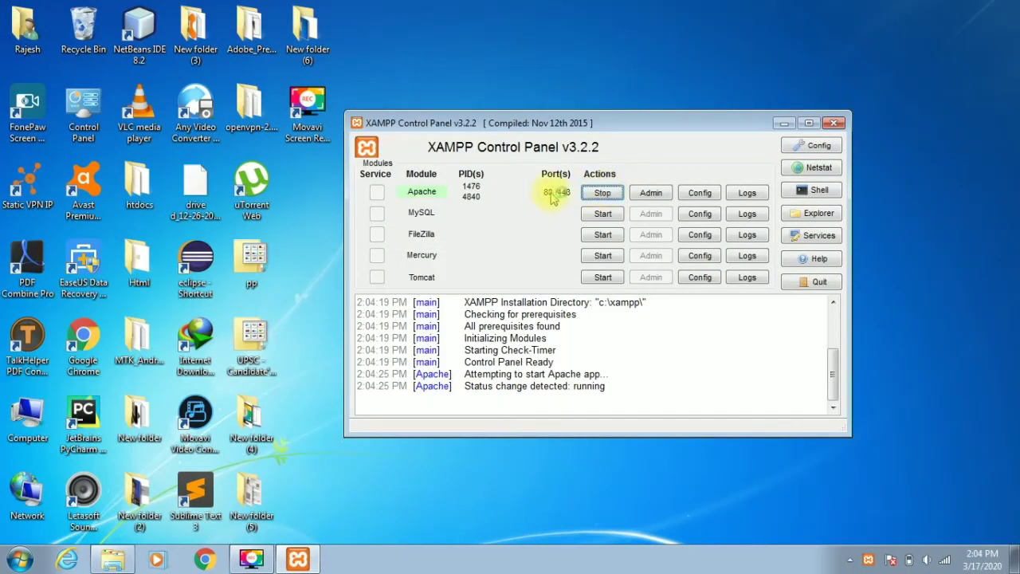
pyautogui.click(603, 214)
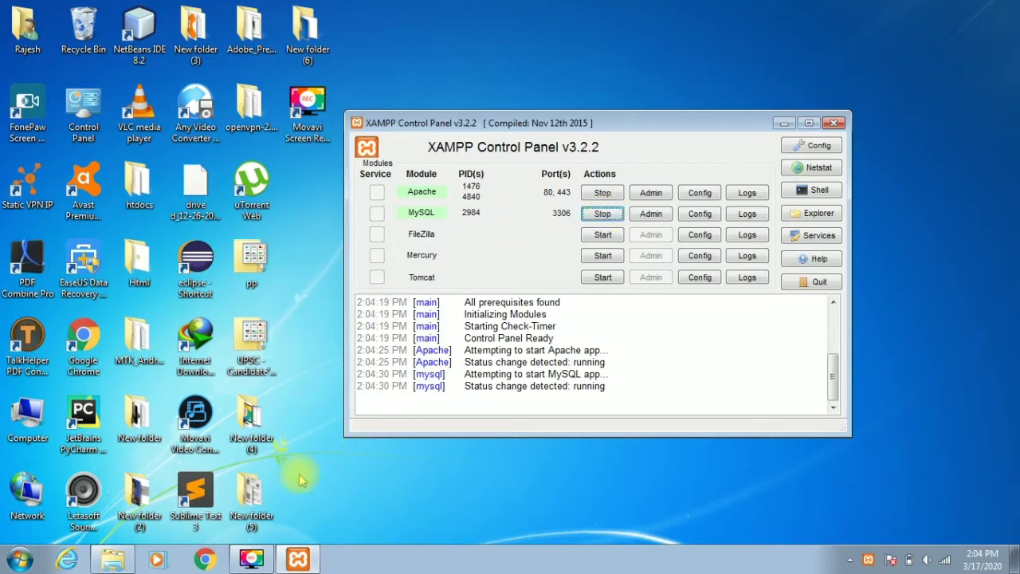
# Switch to Google Chrome, load localhost in the maximized window, and look over the XAMPP dashboard page.
pyautogui.click(205, 560)
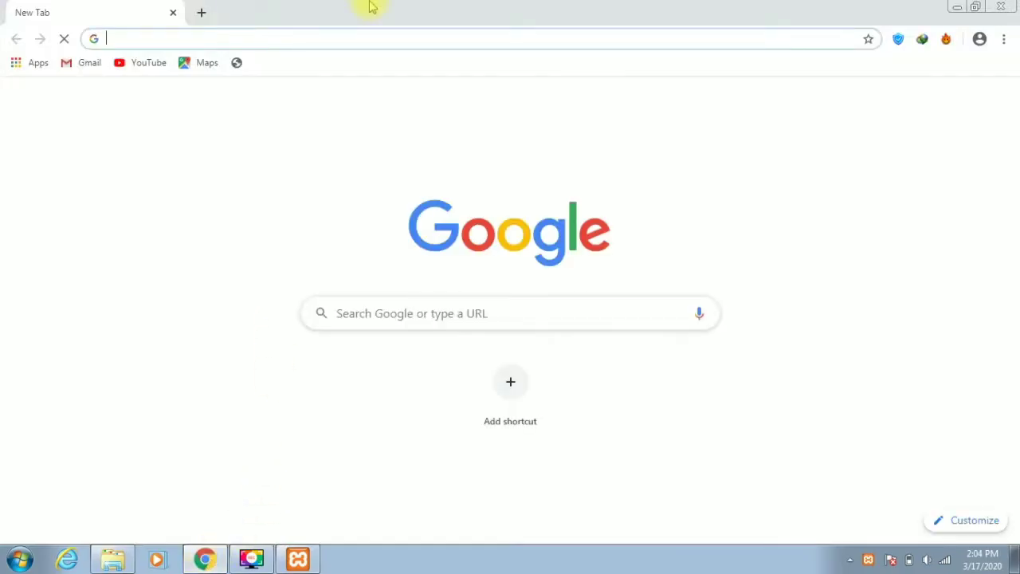
pyautogui.doubleClick(375, 8)
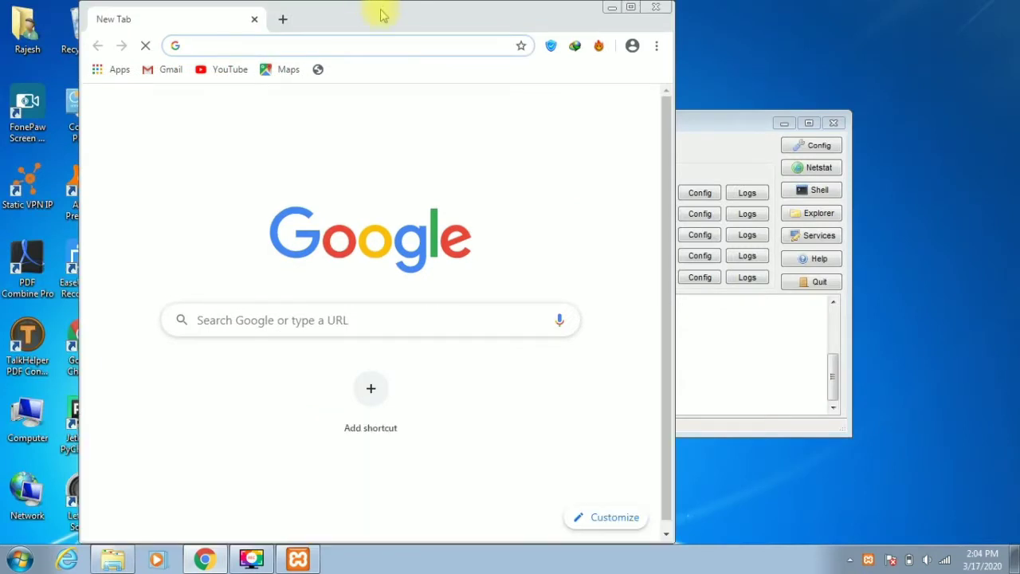
pyautogui.moveTo(381, 14); pyautogui.dragTo(360, 1)
pyautogui.click(361, 38)
pyautogui.write('l')
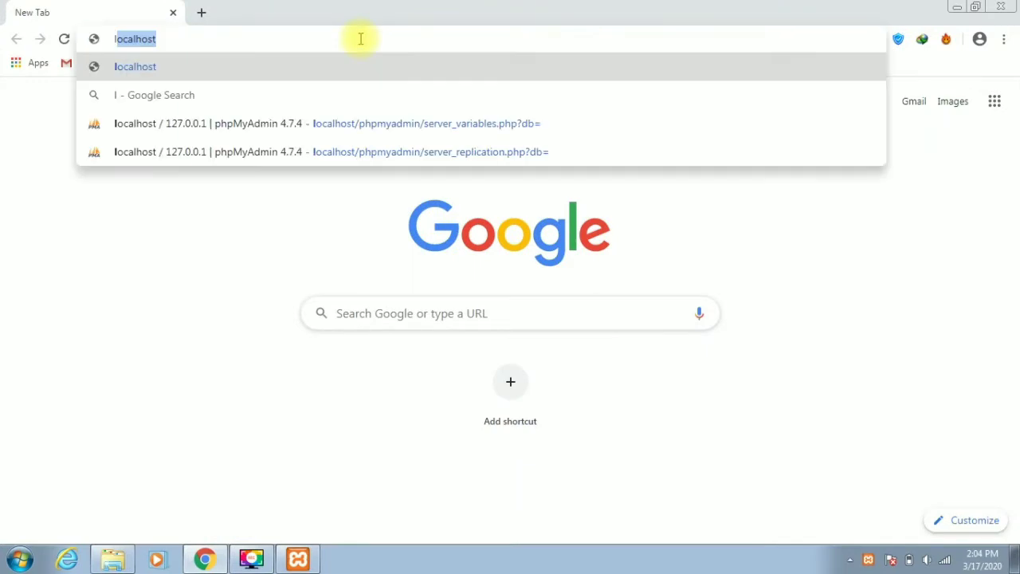
pyautogui.write('ocalhost')
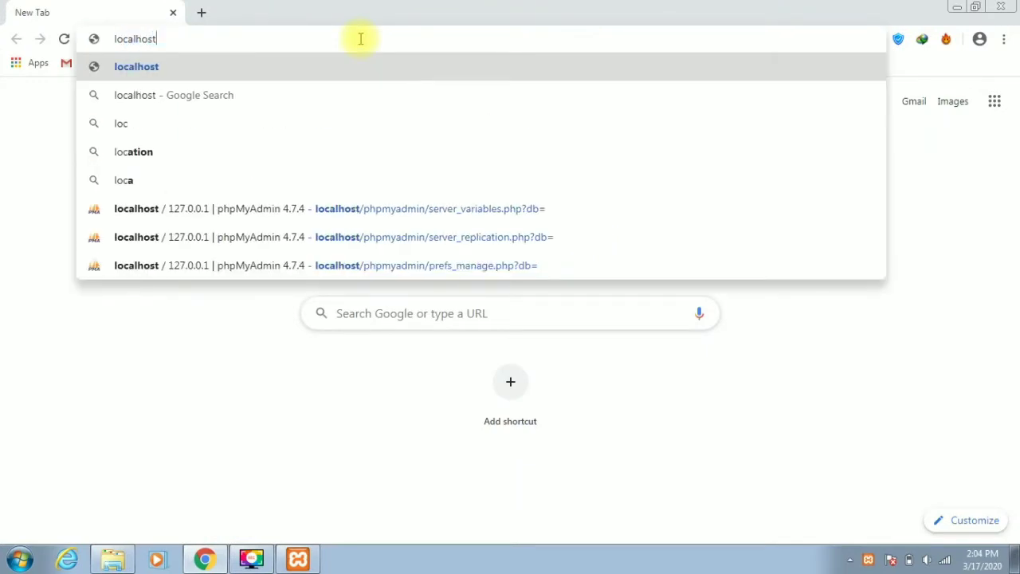
pyautogui.press('Return')
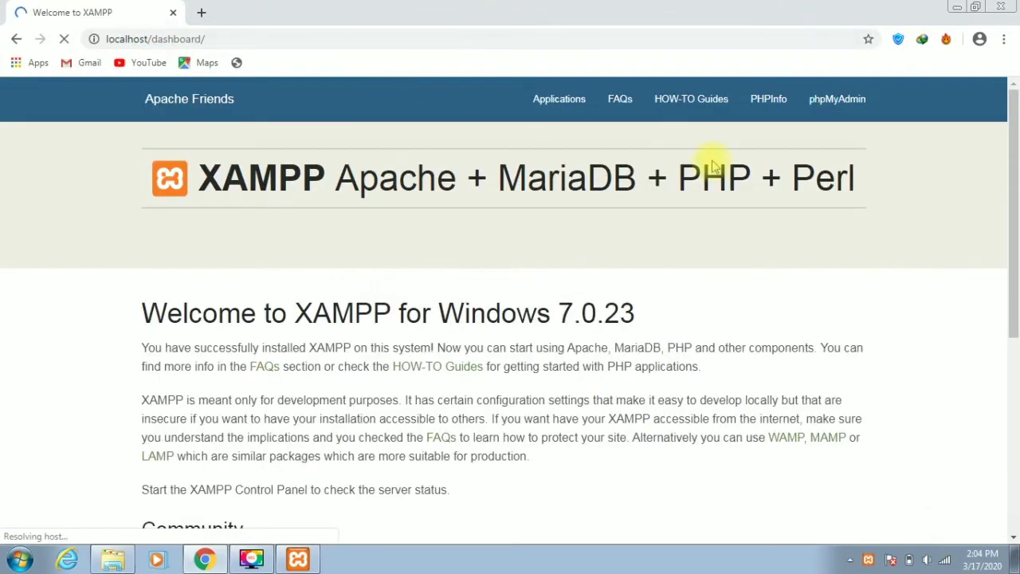
pyautogui.moveTo(1009, 130)
pyautogui.mouseDown()
pyautogui.moveTo(1014, 348)
pyautogui.moveTo(1006, 116)
pyautogui.mouseUp()
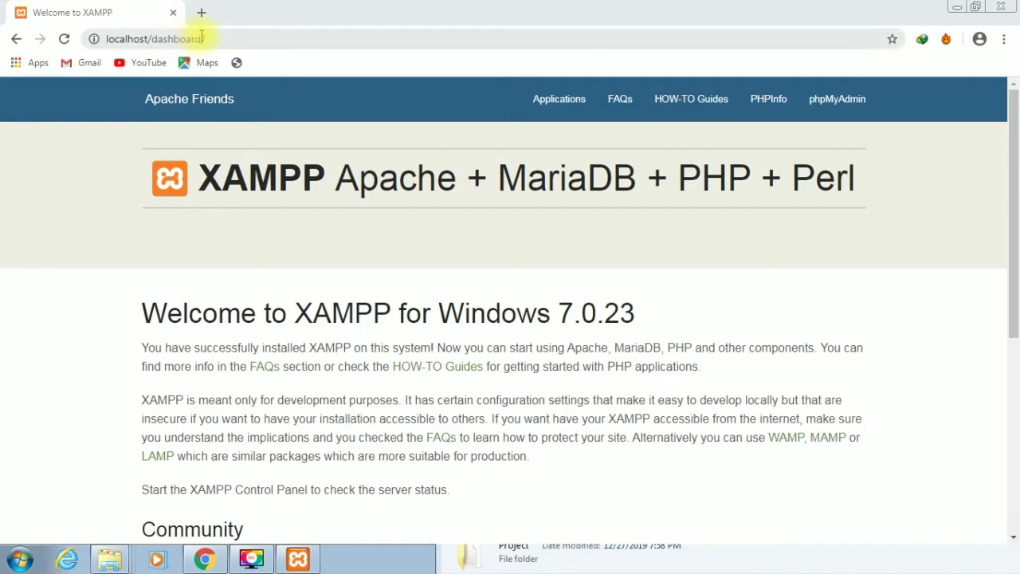
# Replace dashboard/ in the address with project/ to load localhost/project/, and look over the site's home page.
pyautogui.moveTo(206, 38); pyautogui.dragTo(156, 38)
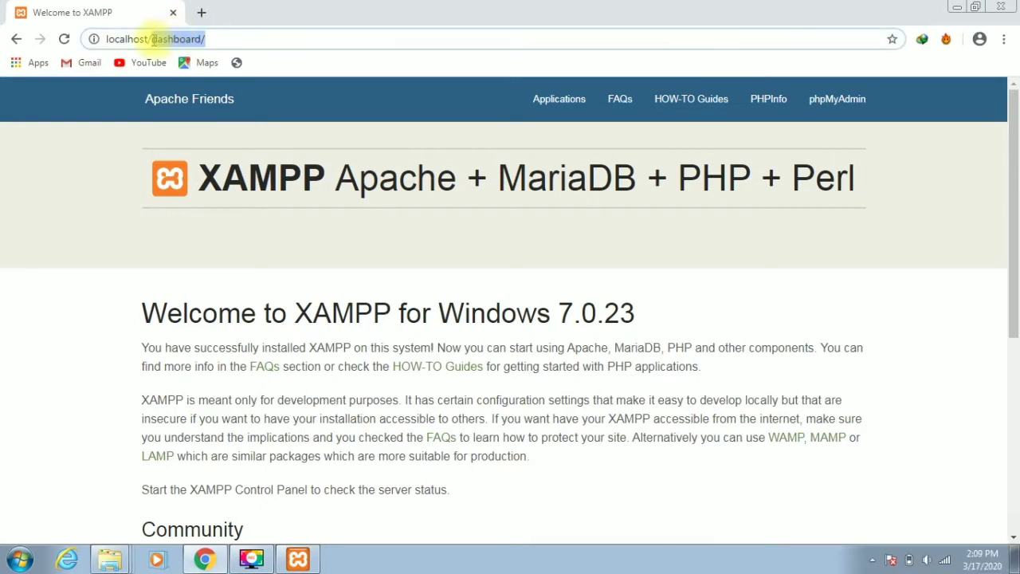
pyautogui.press('BackSpace')
pyautogui.write('pro')
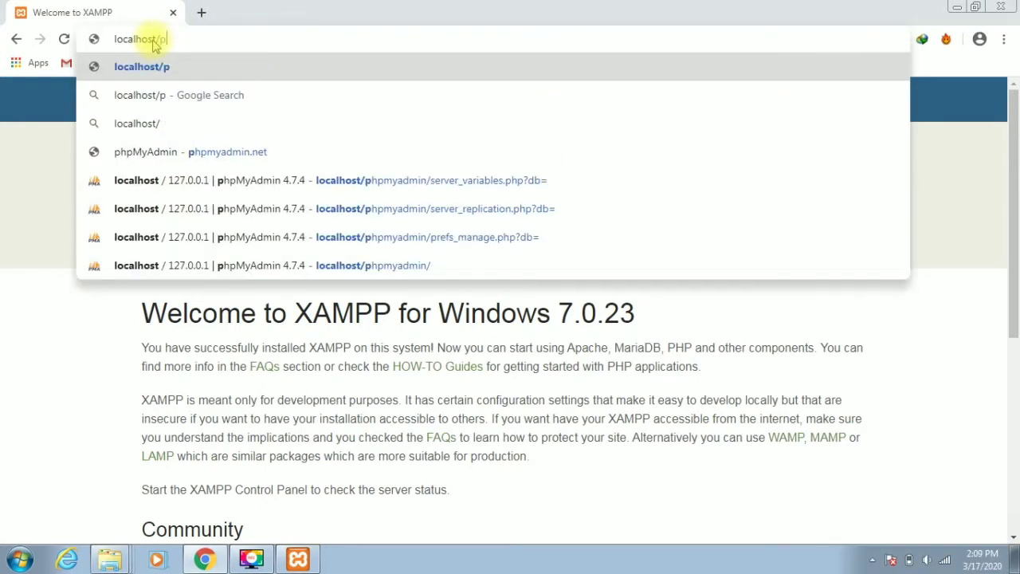
pyautogui.write('ject/')
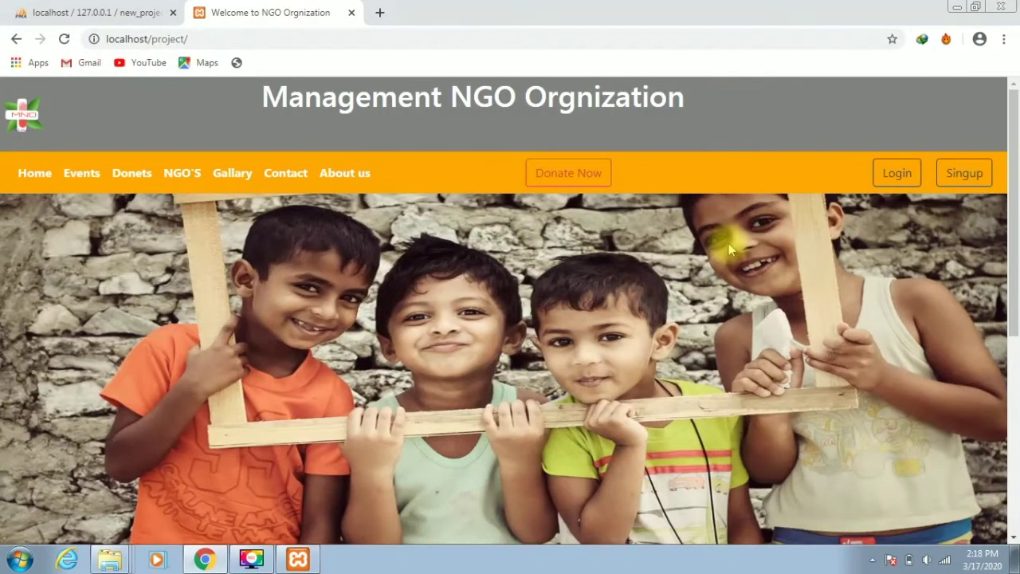
pyautogui.moveTo(1014, 211); pyautogui.dragTo(995, 174)
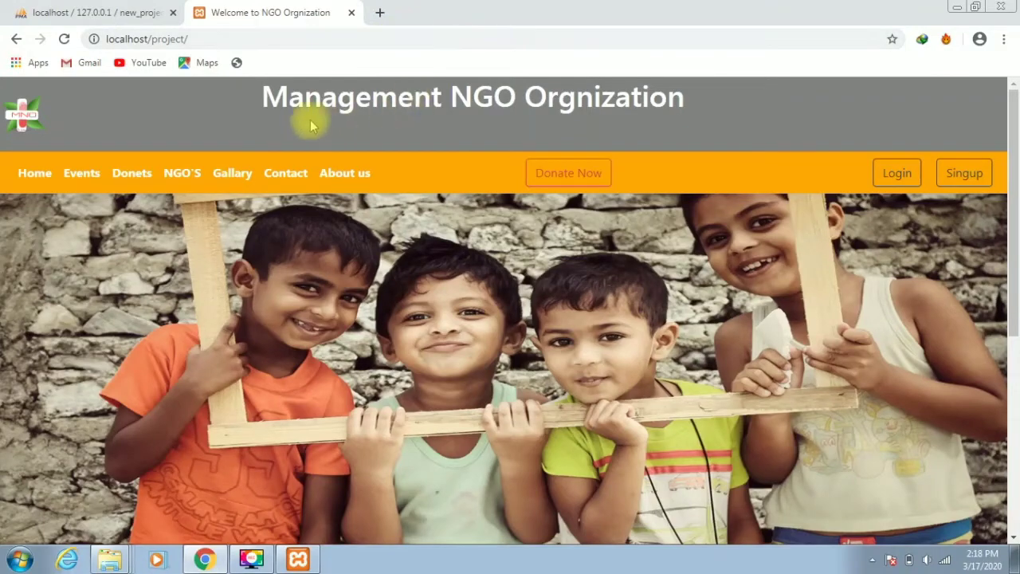
# Check the status of the Apache and MySQL modules in the XAMPP Control Panel, and minimize it again.
pyautogui.click(299, 559)
pyautogui.click(299, 560)
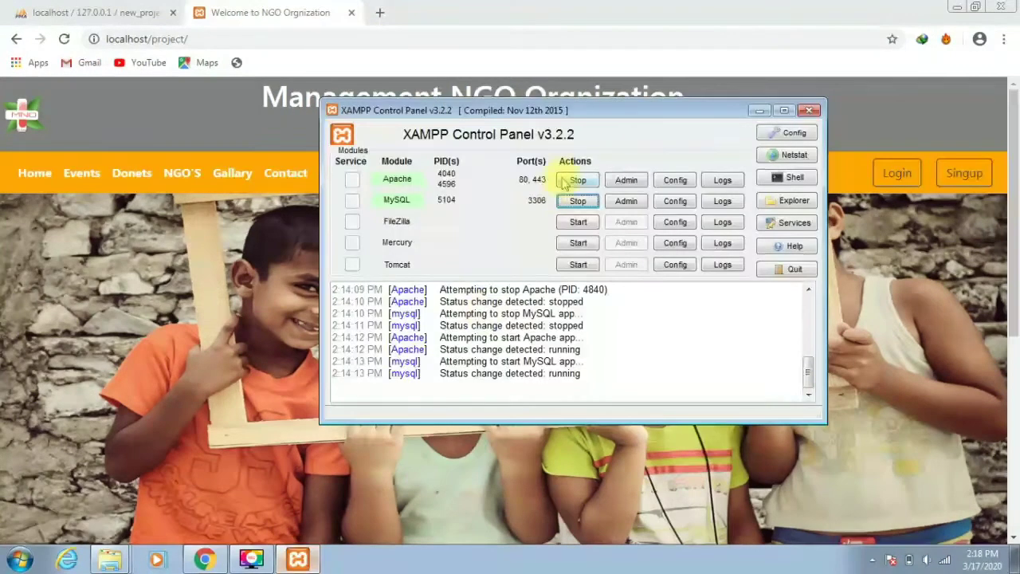
pyautogui.click(759, 110)
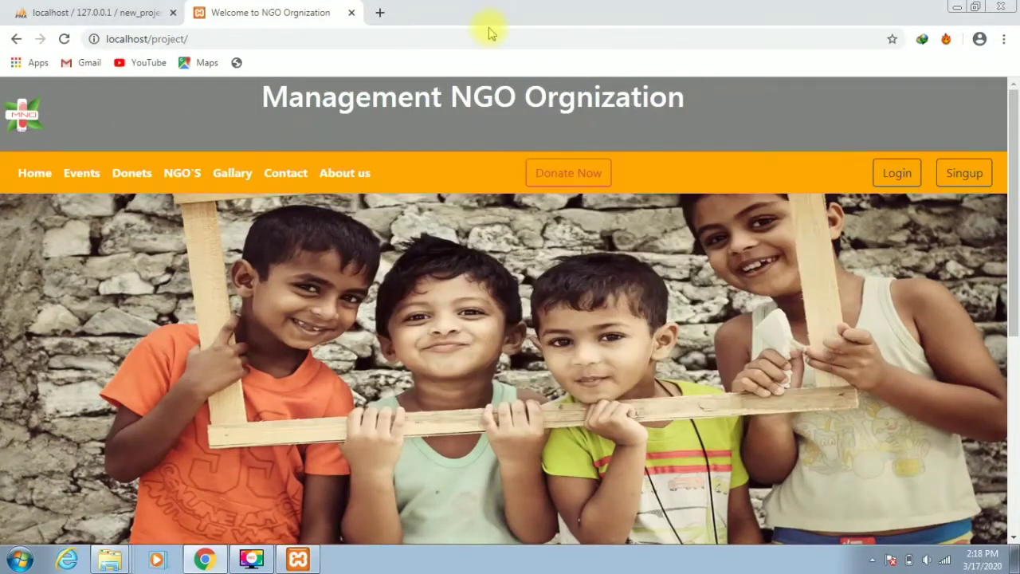
# Search Google for open vpn download in a new tab and open OpenVPN's Community Downloads page.
pyautogui.click(382, 14)
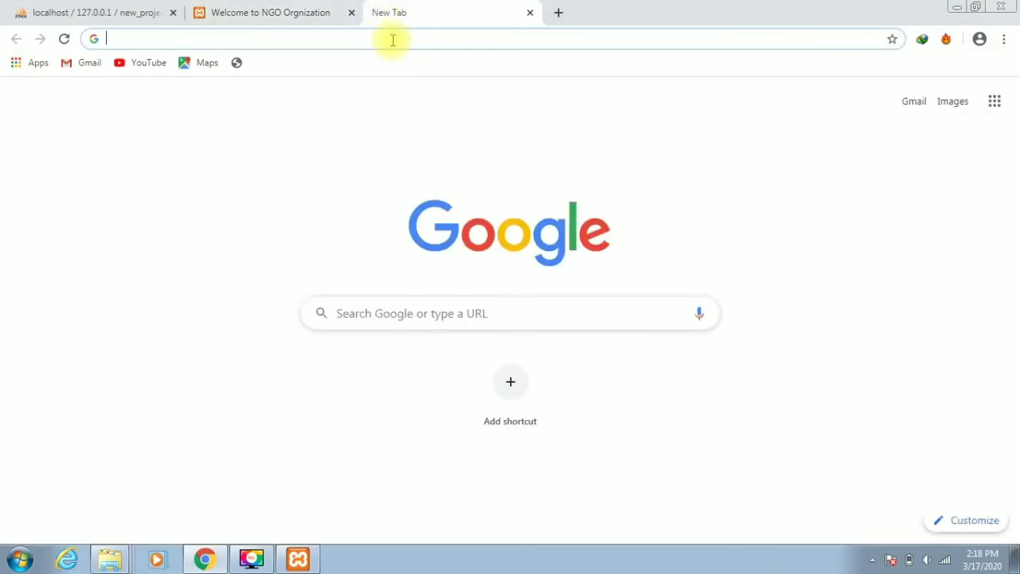
pyautogui.write('op')
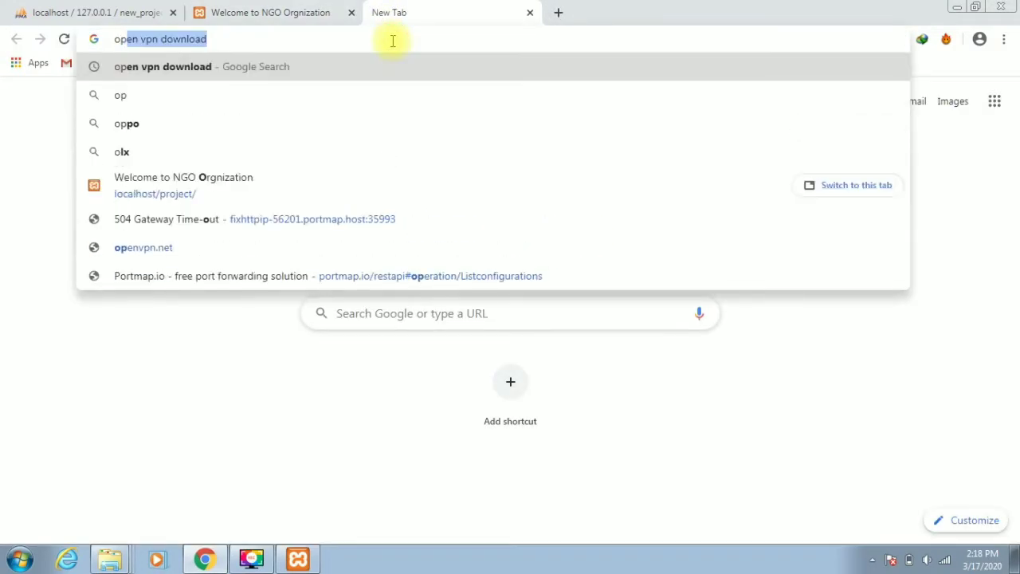
pyautogui.press('BackSpace')
pyautogui.press('BackSpace')
pyautogui.press('BackSpace')
pyautogui.write('open')
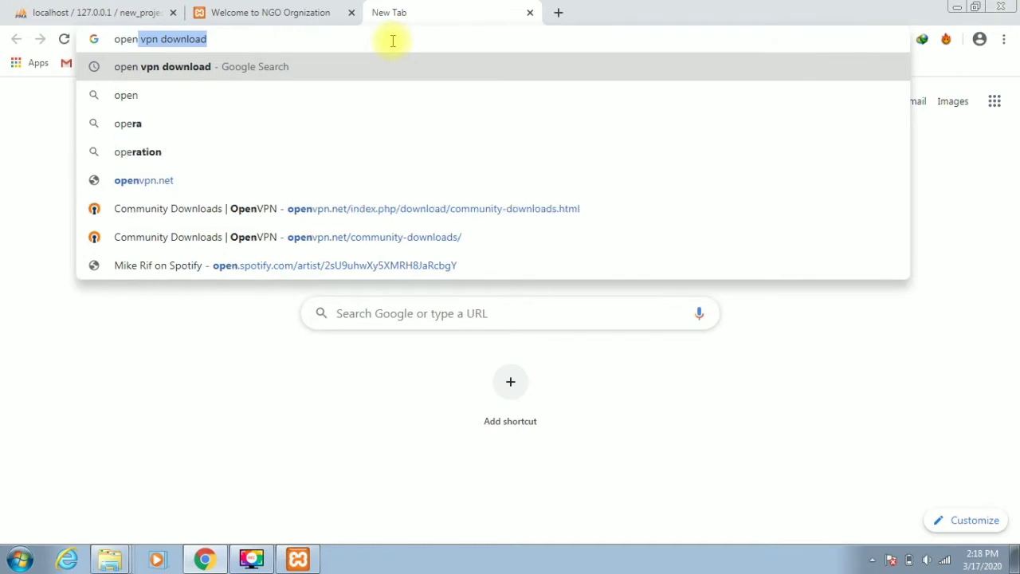
pyautogui.write(' vpn downloa')
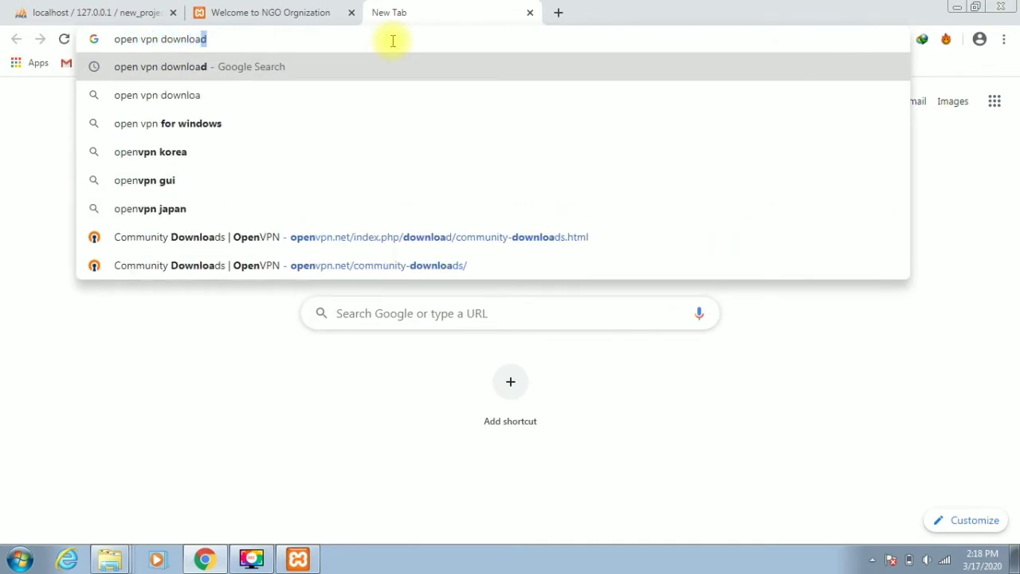
pyautogui.press('Return')
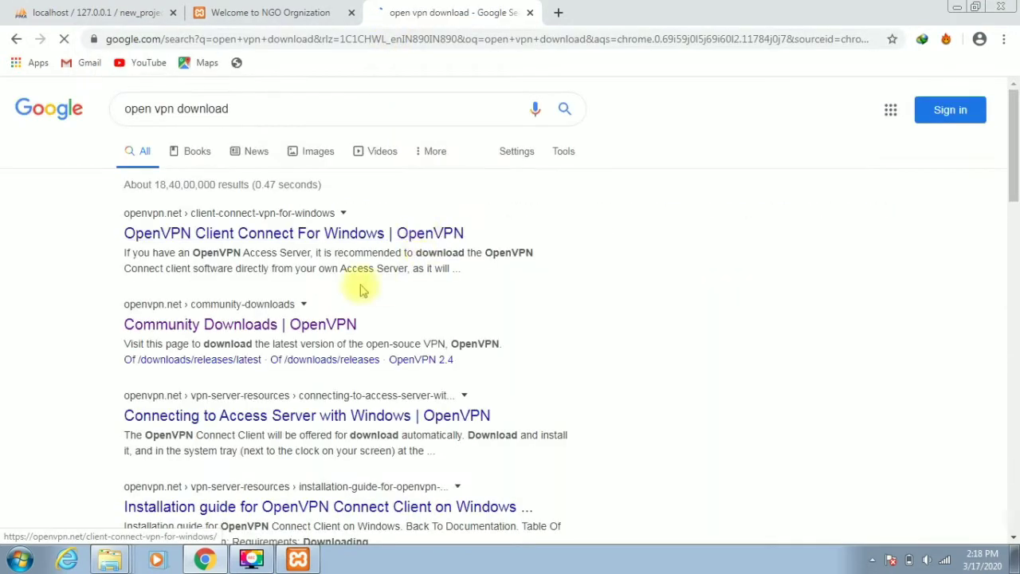
pyautogui.click(317, 325)
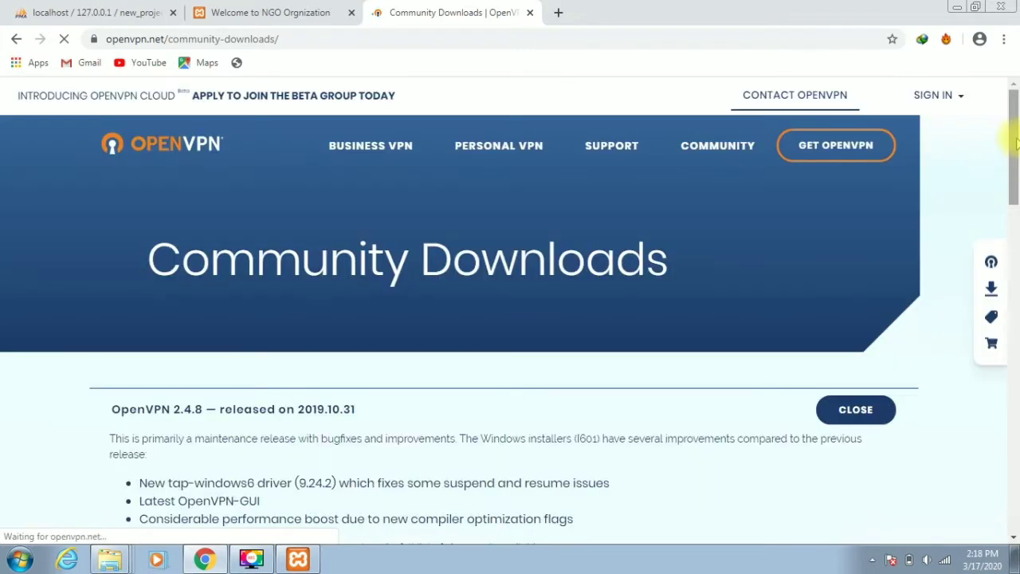
# Get openvpn-install-2.4.8-i602-win7.exe, keeping the existing complete download for the duplicate link, and launch the installer with permission to run.
pyautogui.scroll(-5, 1016, 223)
pyautogui.moveTo(1015, 220); pyautogui.dragTo(1011, 315)
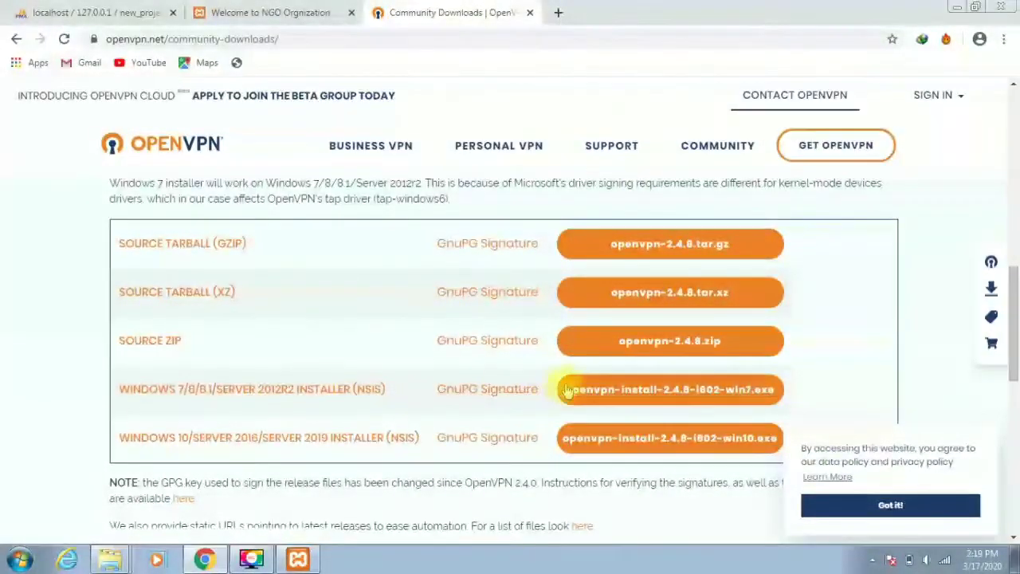
pyautogui.click(701, 396)
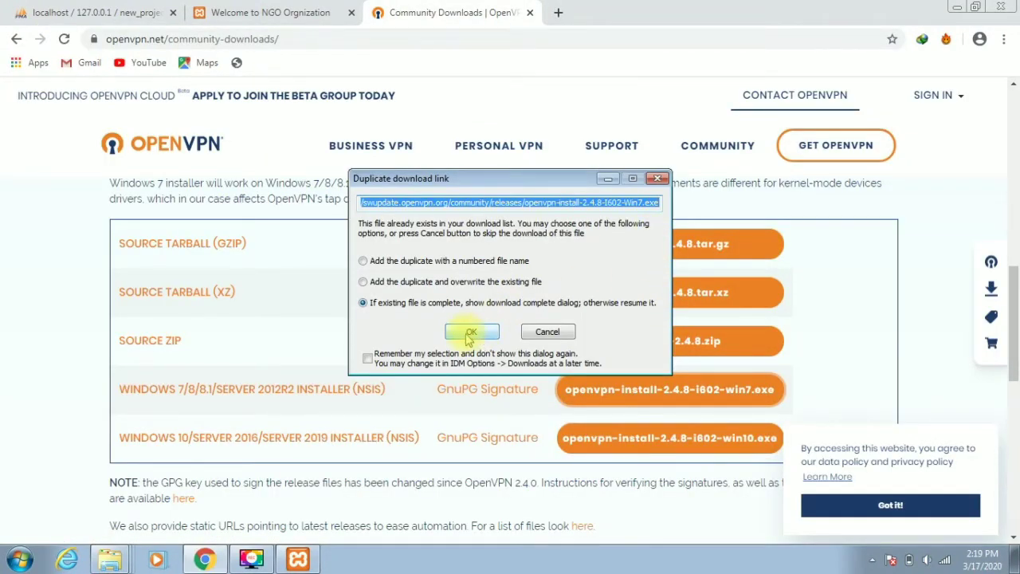
pyautogui.click(471, 333)
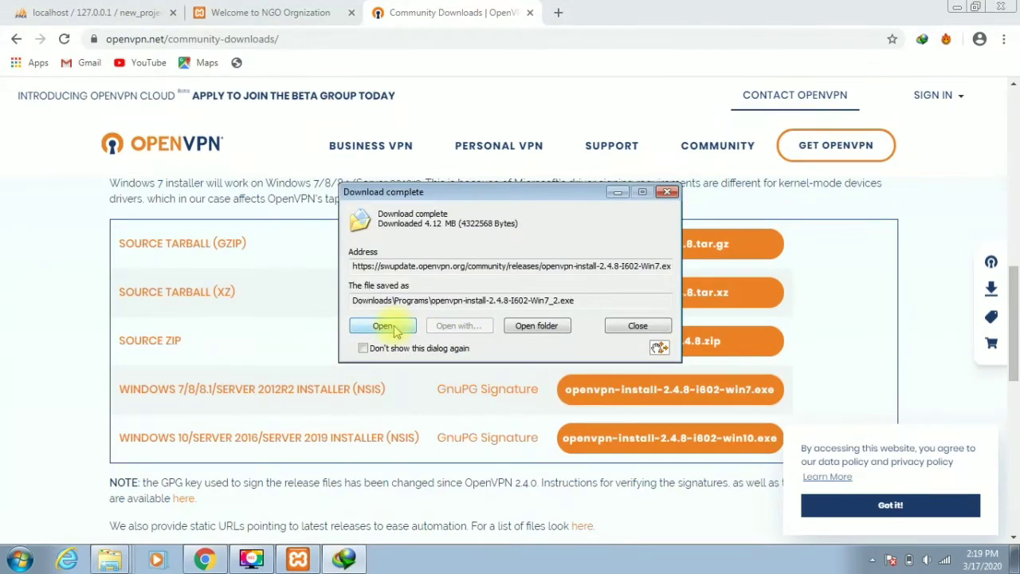
pyautogui.click(383, 326)
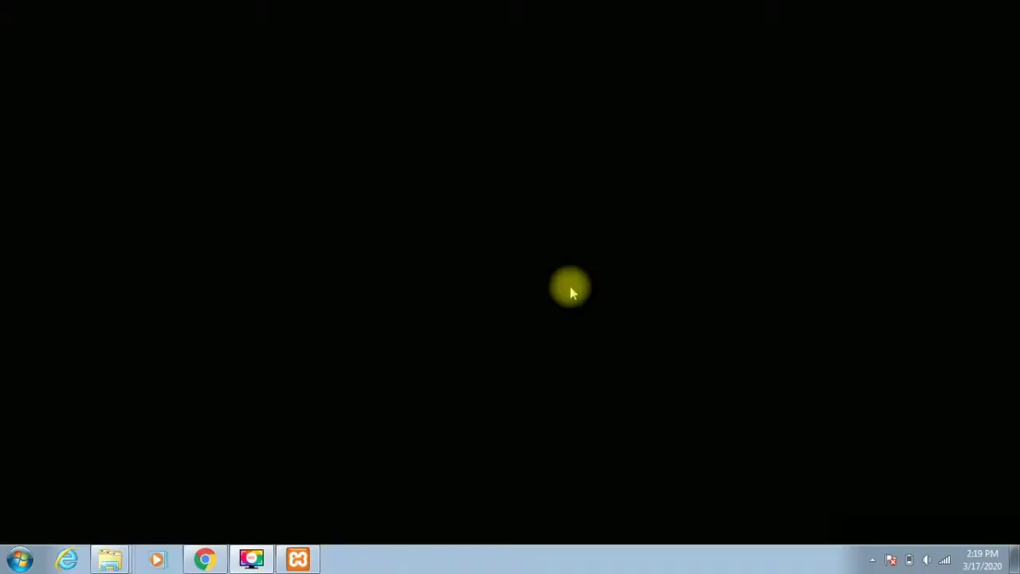
pyautogui.click(570, 286)
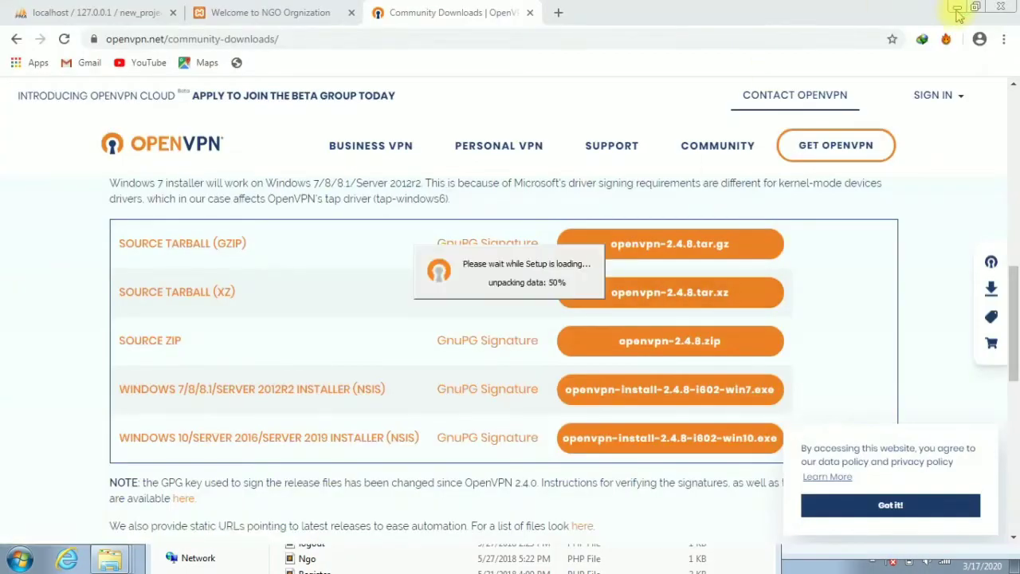
# Clear the browser and both File Explorer windows off the desktop, leaving only the OpenVPN setup wizard.
pyautogui.click(958, 10)
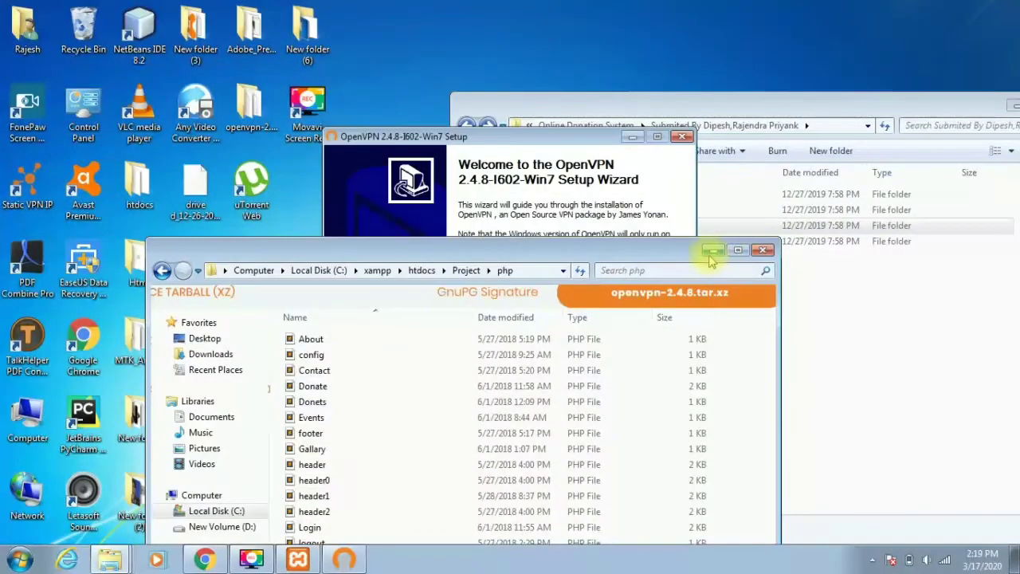
pyautogui.click(712, 251)
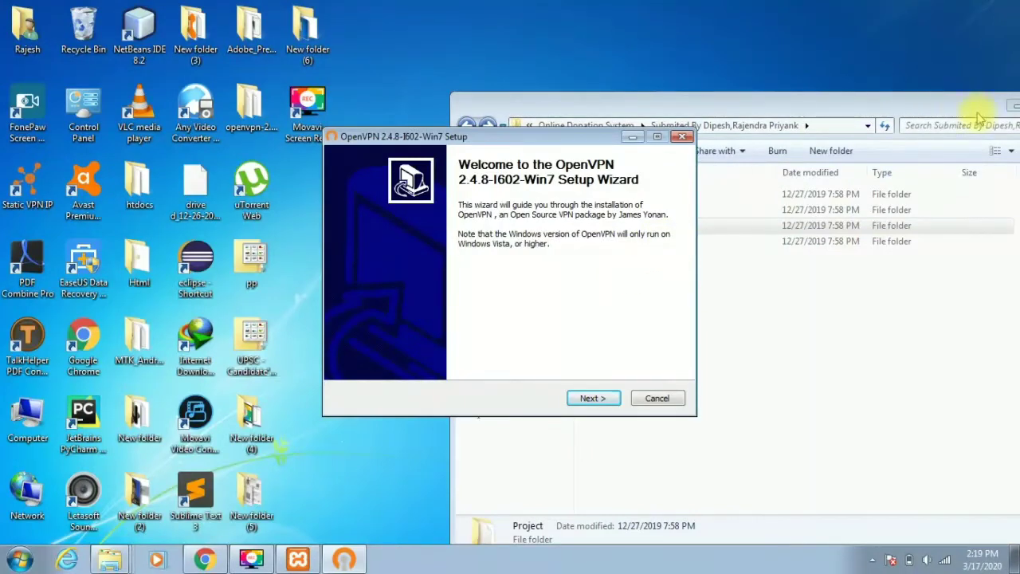
pyautogui.moveTo(979, 114); pyautogui.dragTo(761, 191)
pyautogui.click(850, 178)
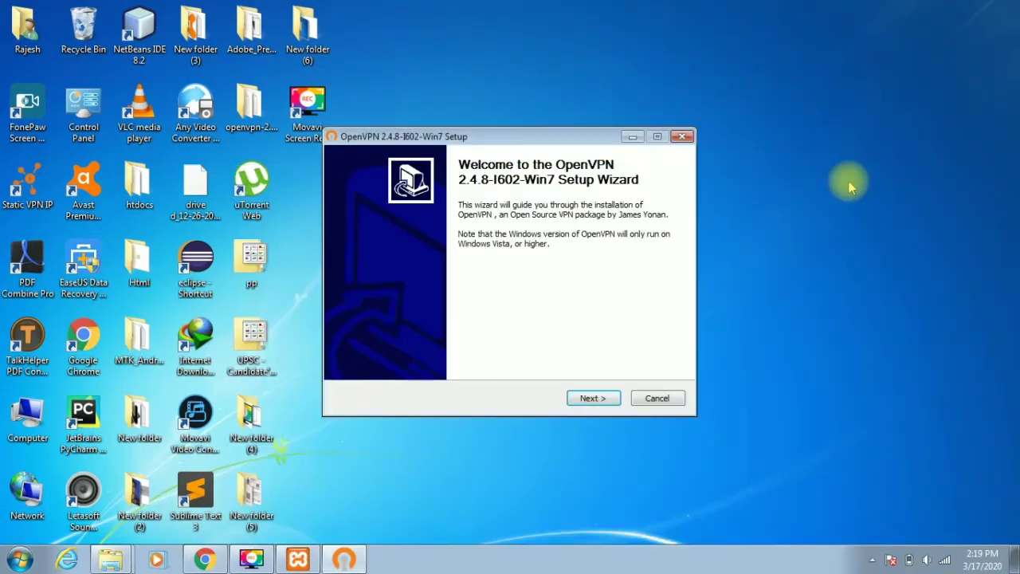
# Start the OpenVPN installation with the default options and choose Don't Install for the TAP-Windows Provider V9 network adapter software.
pyautogui.click(599, 401)
pyautogui.click(599, 401)
pyautogui.click(599, 401)
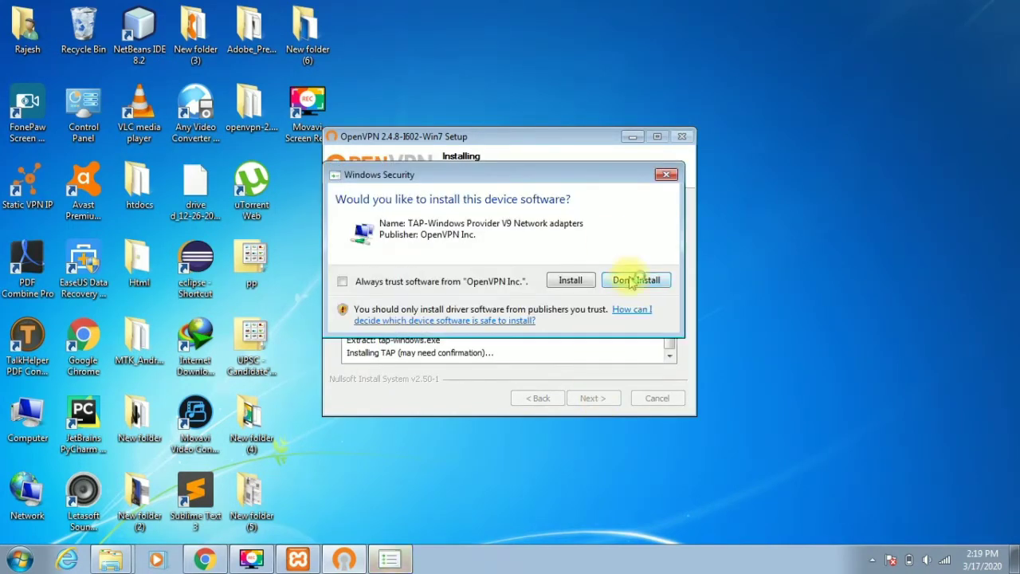
pyautogui.click(634, 280)
pyautogui.rightClick(716, 274)
pyautogui.click(719, 301)
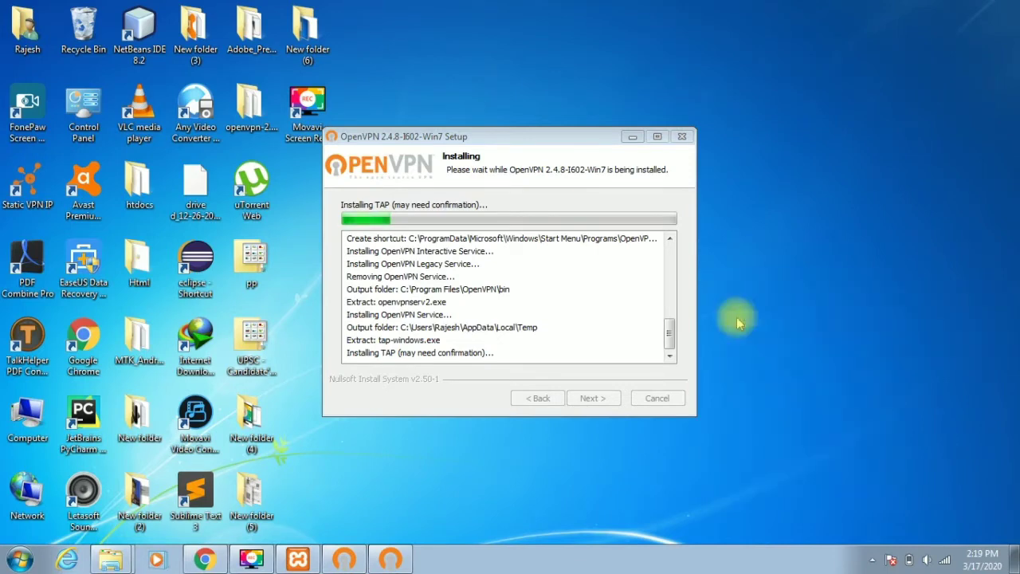
pyautogui.rightClick(737, 319)
pyautogui.click(775, 360)
pyautogui.rightClick(751, 137)
pyautogui.click(765, 178)
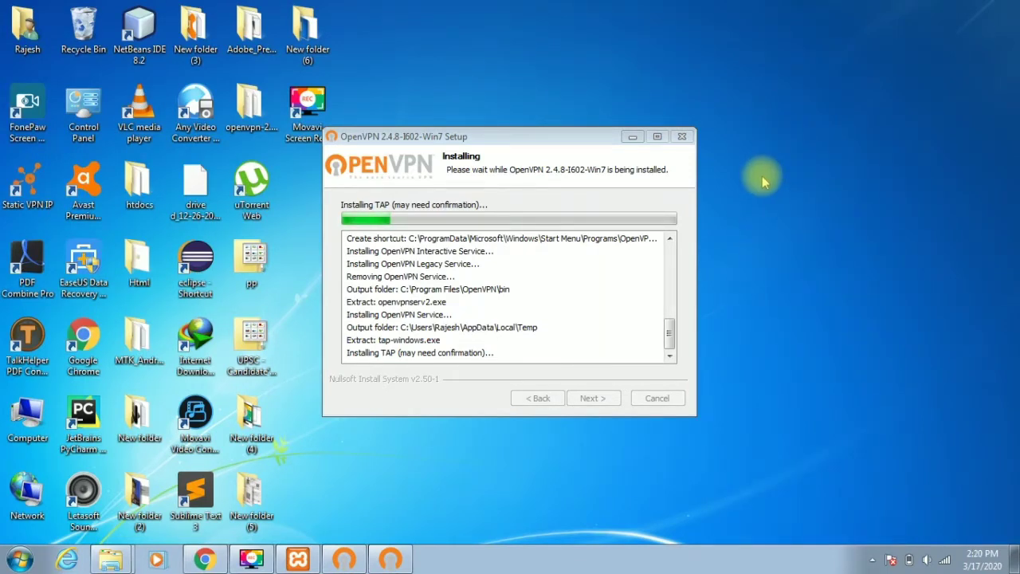
# Complete the OpenVPN setup wizard with Show Readme turned off, and refresh the desktop.
pyautogui.click(390, 561)
pyautogui.click(587, 321)
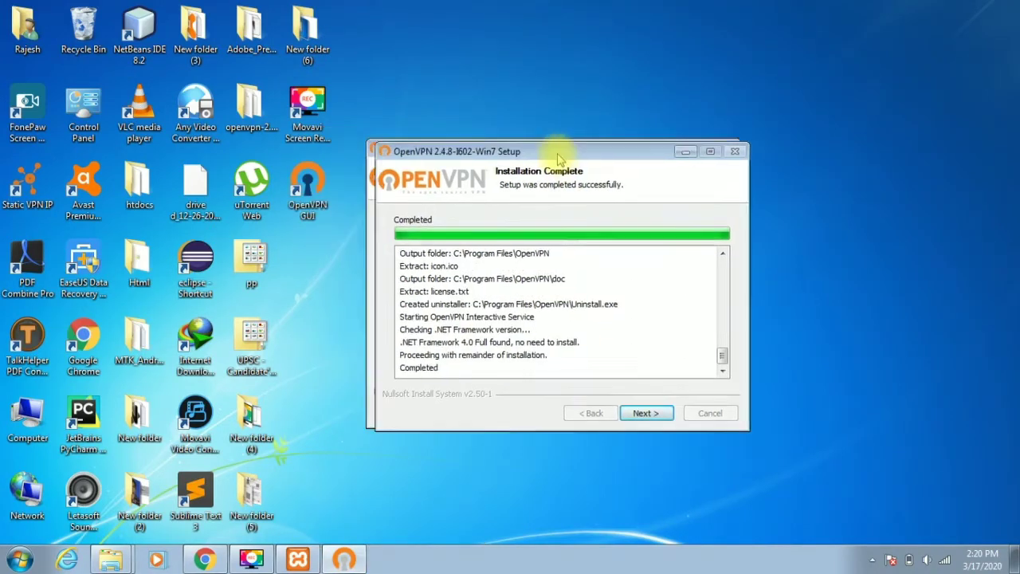
pyautogui.click(644, 412)
pyautogui.click(565, 274)
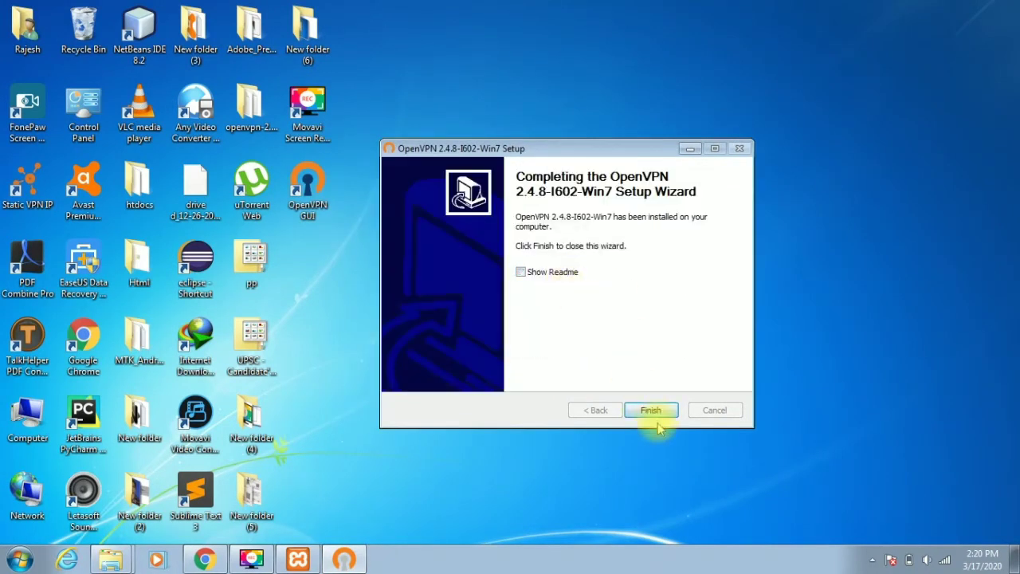
pyautogui.click(654, 410)
pyautogui.rightClick(473, 184)
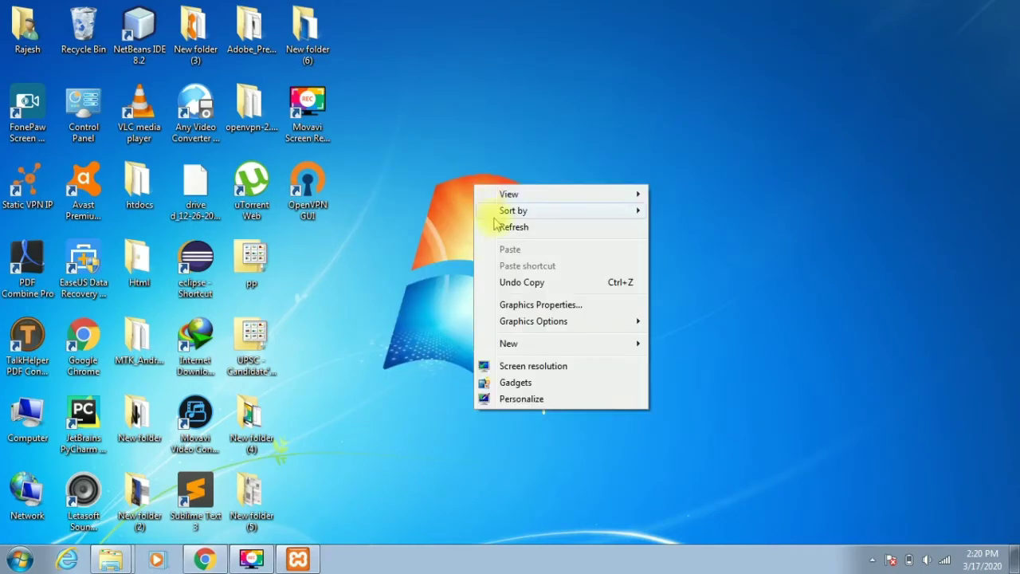
pyautogui.click(496, 227)
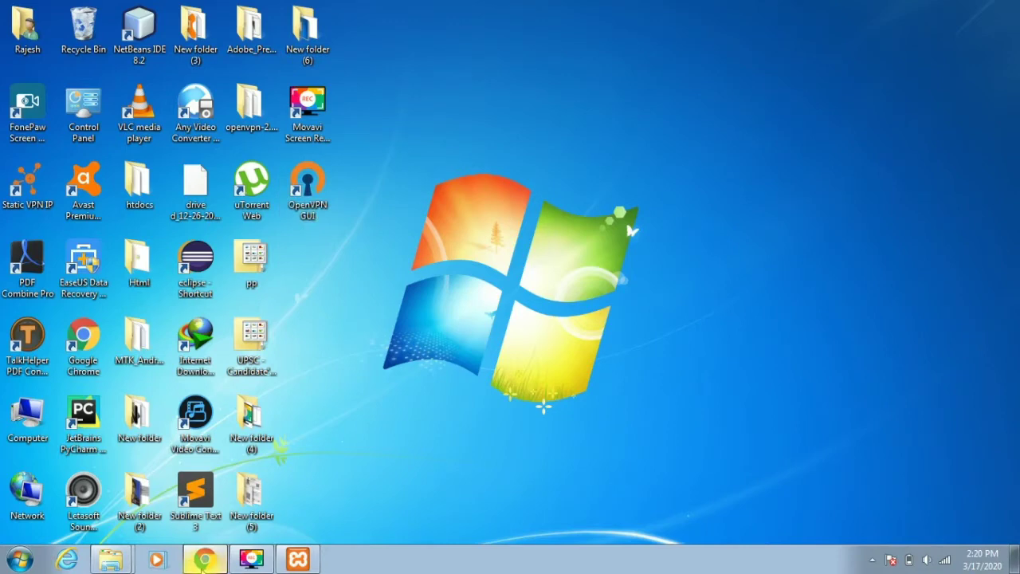
# Switch to Google Chrome, search for port map in a new tab, and open the registration page of Portmap.io.
pyautogui.click(204, 560)
pyautogui.click(561, 9)
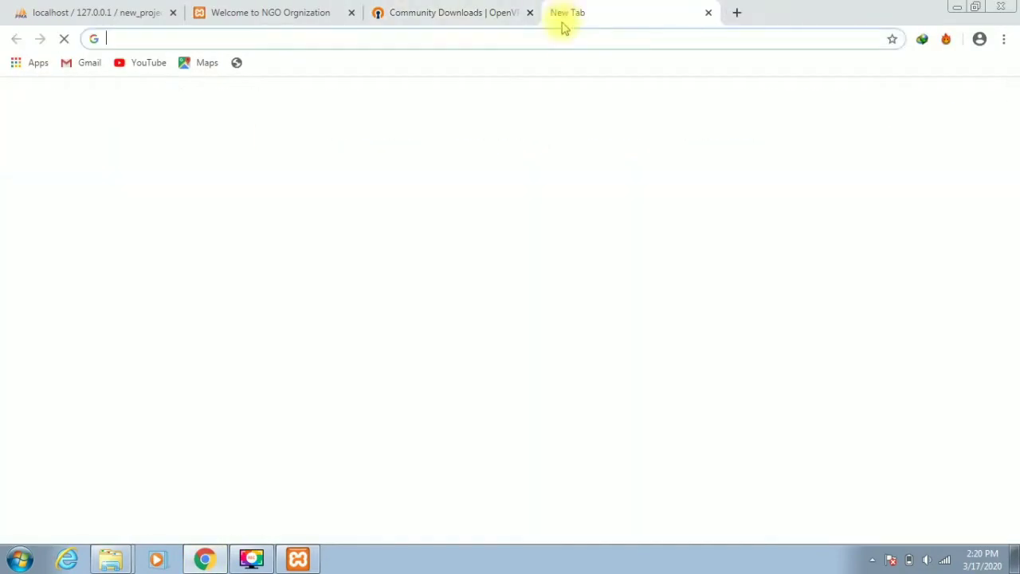
pyautogui.write('port map')
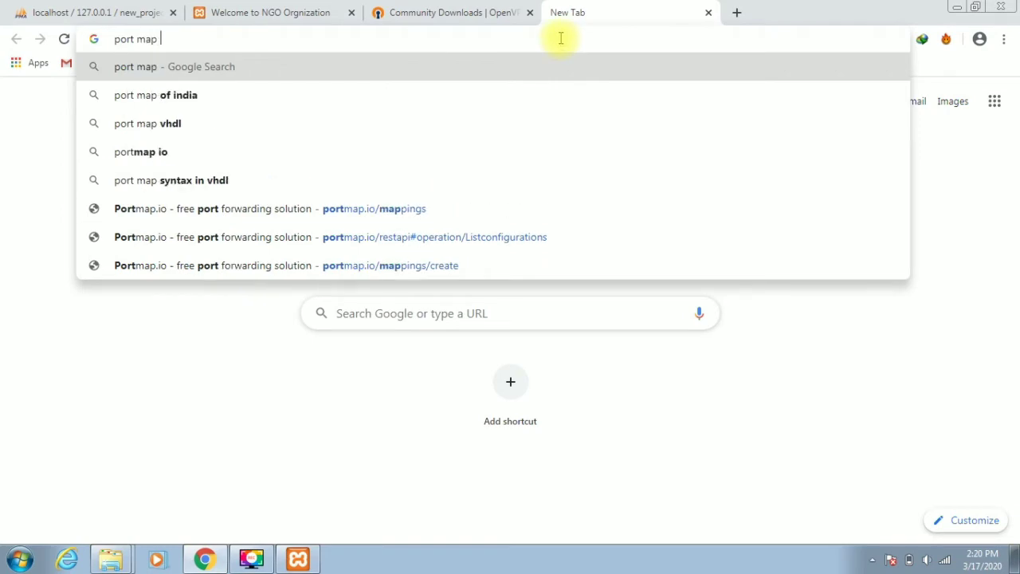
pyautogui.press('Return')
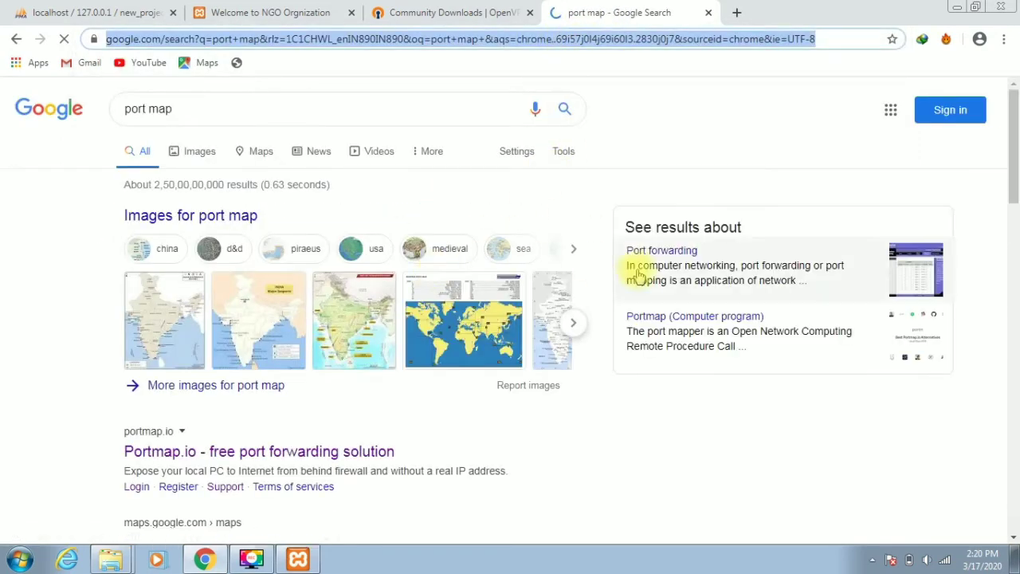
pyautogui.moveTo(1016, 151); pyautogui.dragTo(1016, 229)
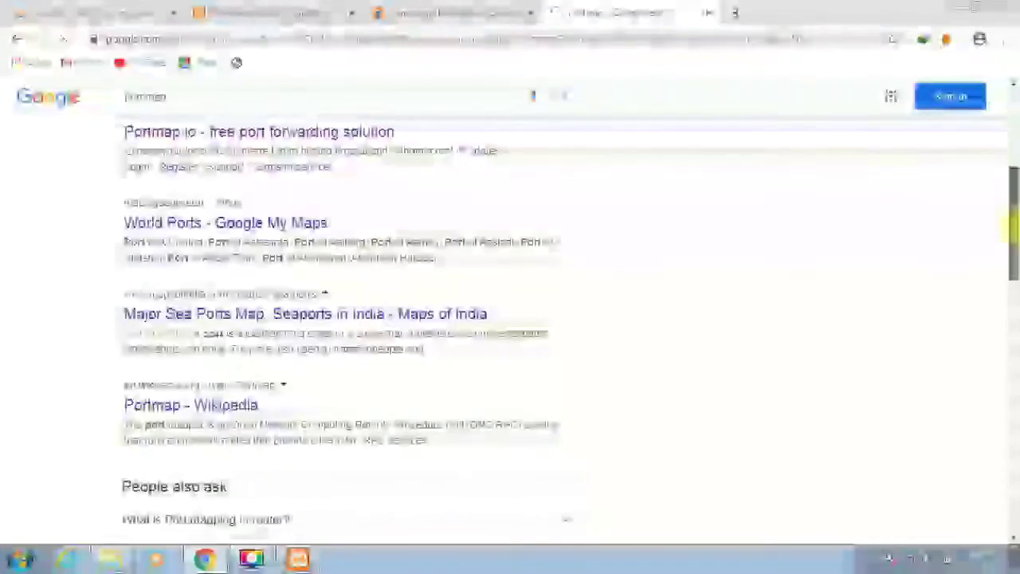
pyautogui.click(269, 130)
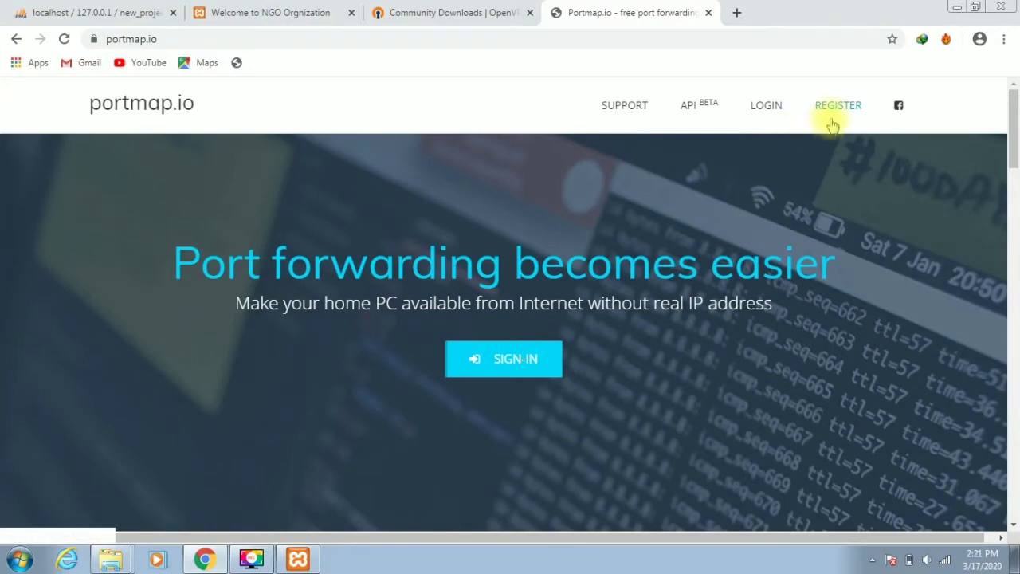
pyautogui.click(836, 120)
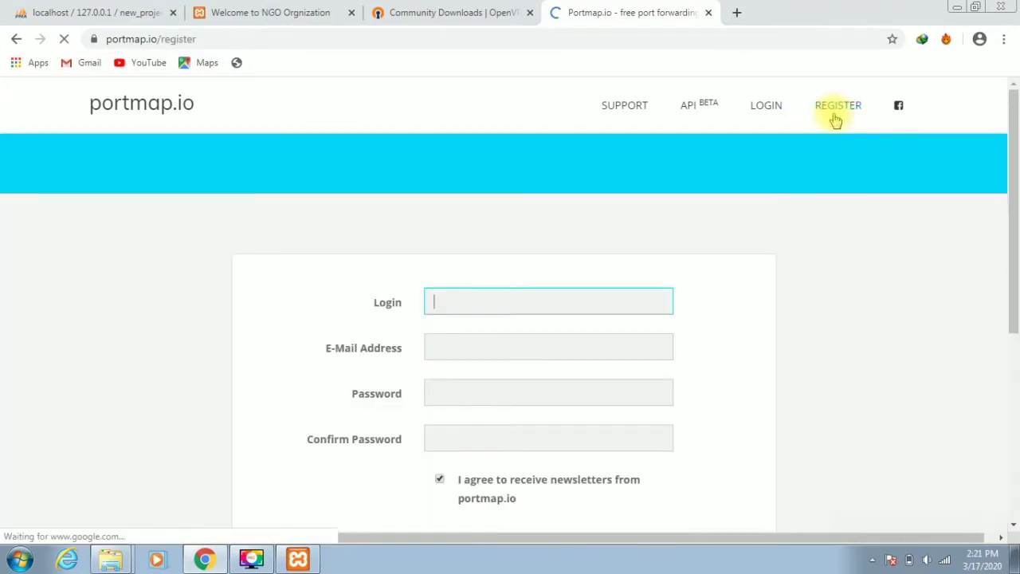
# Enter webhost as the login in the portmap.io registration form.
pyautogui.moveTo(1015, 159); pyautogui.dragTo(1009, 198)
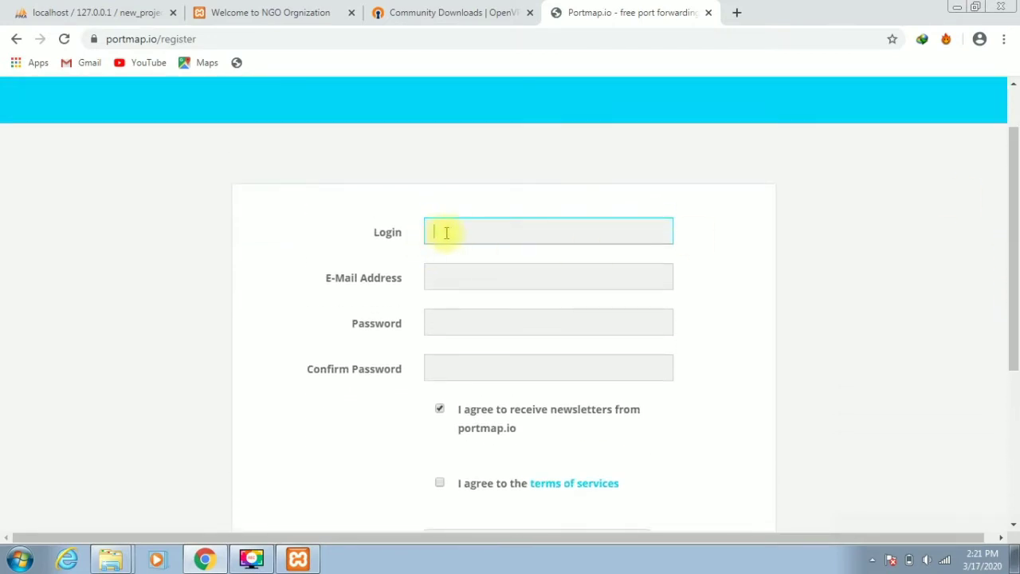
pyautogui.click(459, 224)
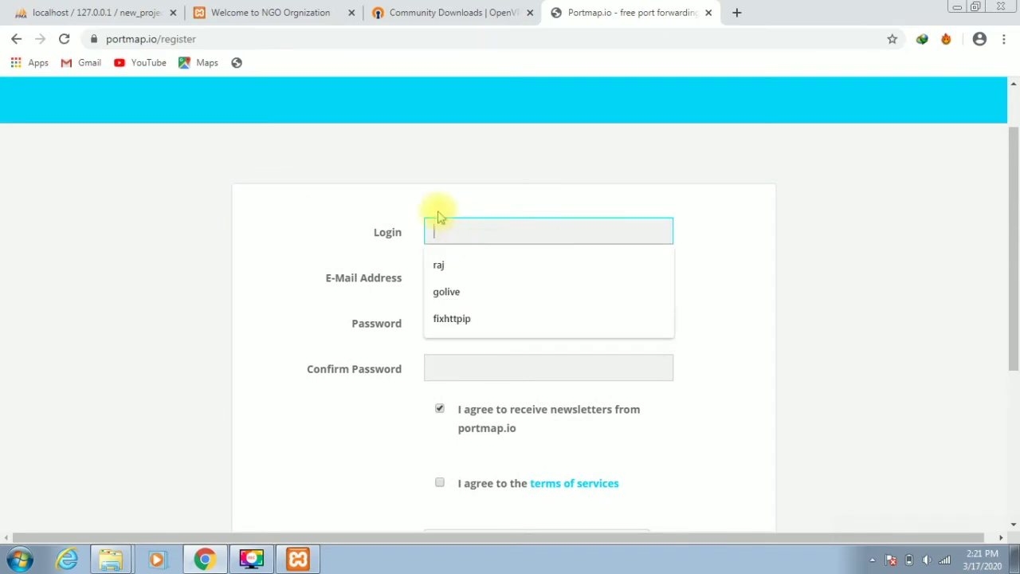
pyautogui.click(437, 212)
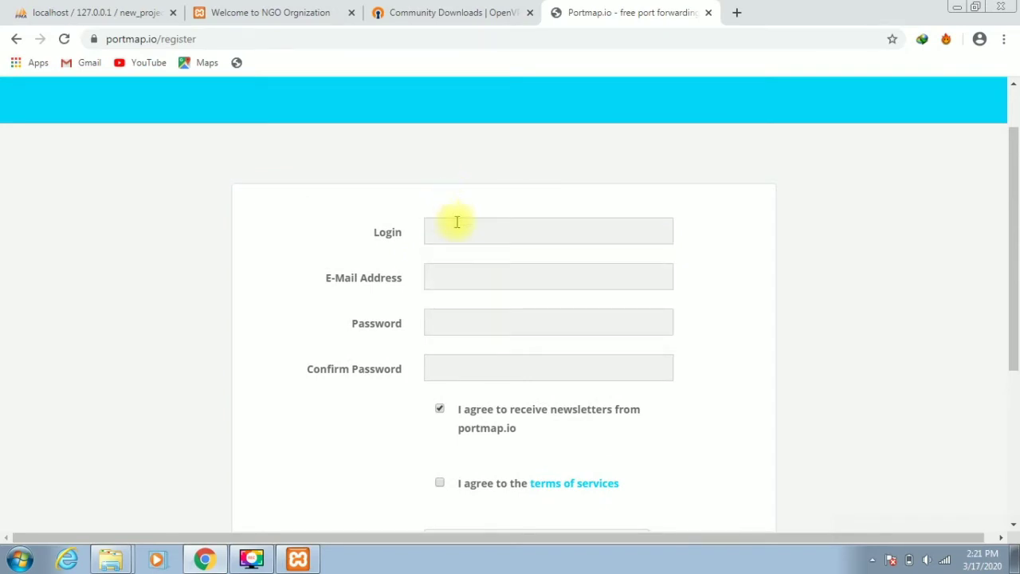
pyautogui.click(457, 228)
pyautogui.scroll(2, 458, 231)
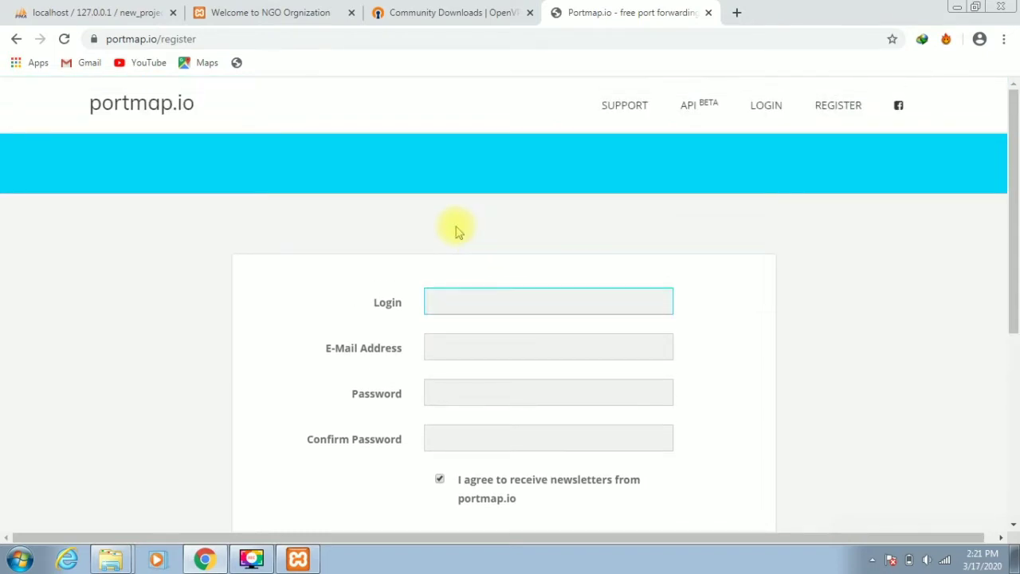
pyautogui.scroll(-1, 458, 232)
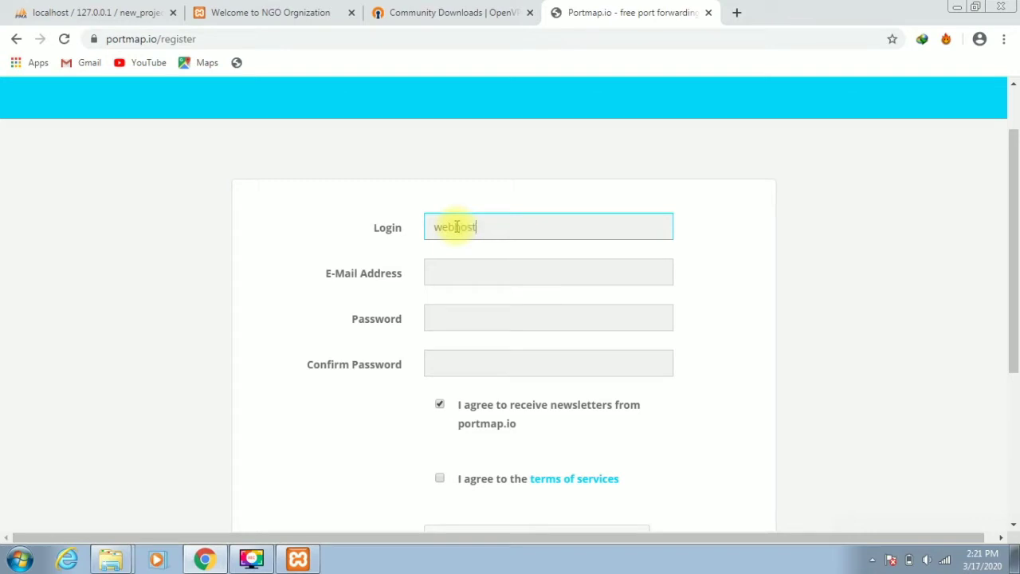
# Fill in the registrant's e-mail address in the portmap.io registration form.
pyautogui.click(490, 271)
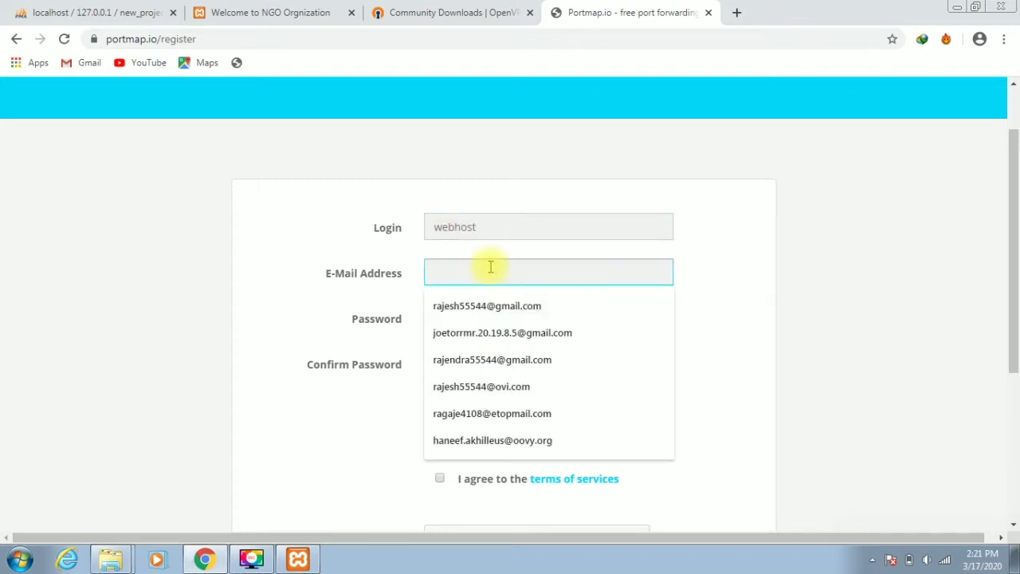
pyautogui.write('s')
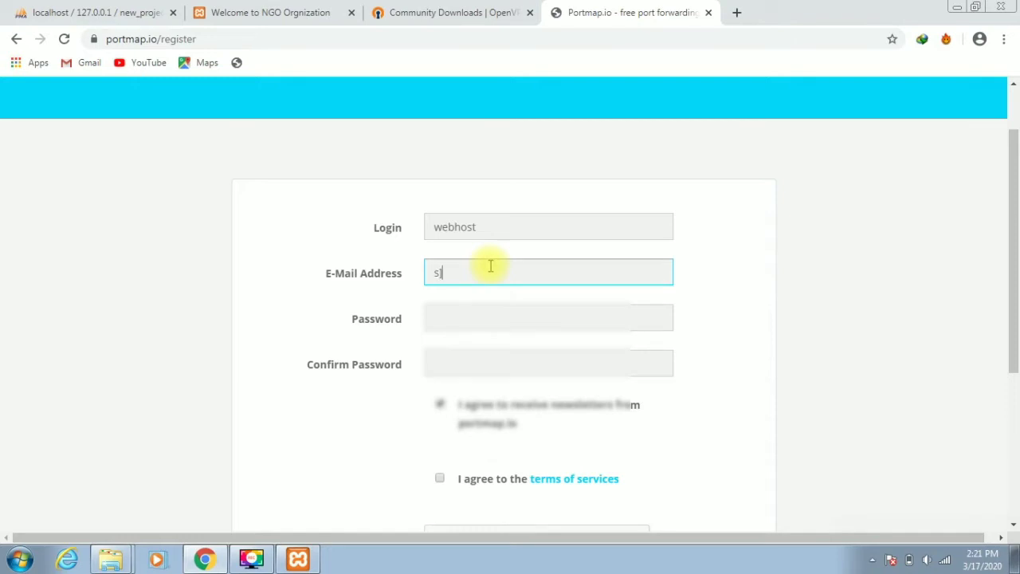
pyautogui.press('BackSpace')
pyautogui.write('rajend')
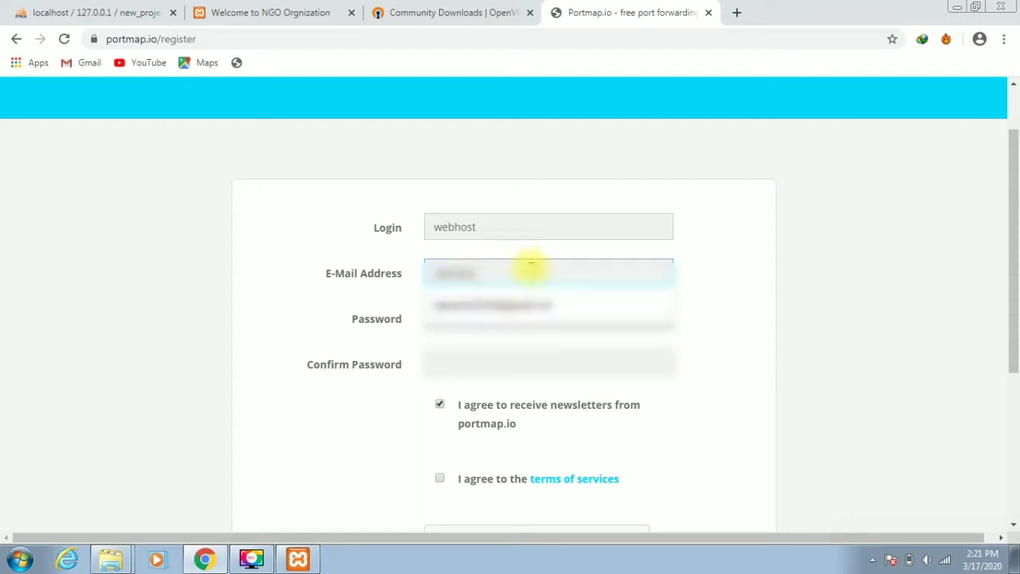
pyautogui.write('???@')
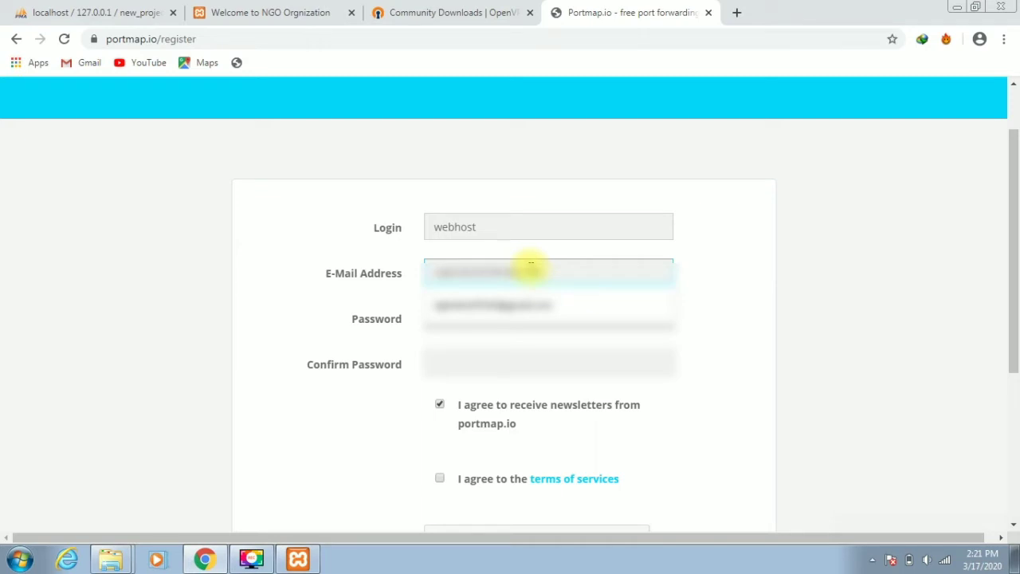
pyautogui.write('m')
pyautogui.press('BackSpace')
pyautogui.write('m')
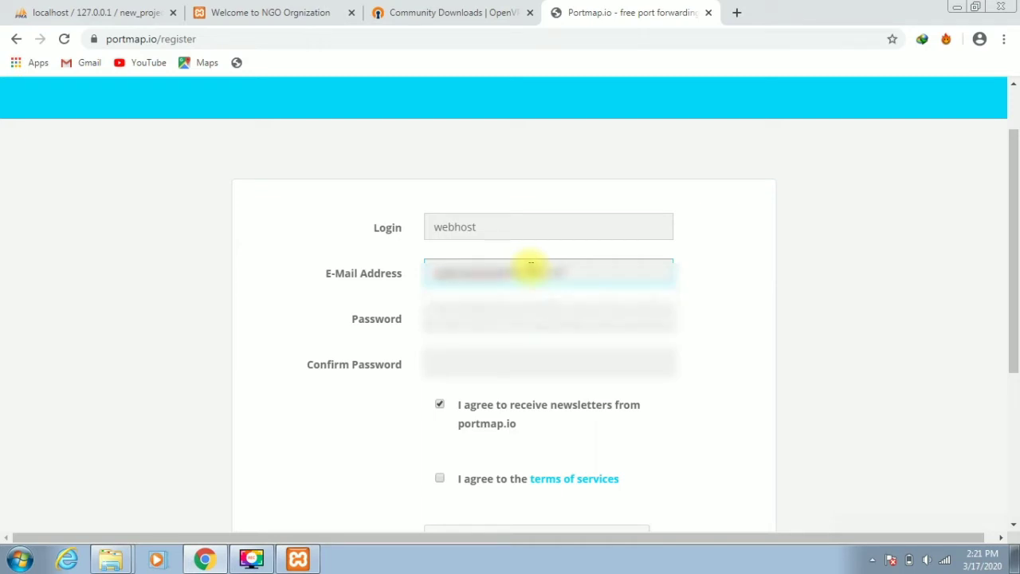
# Enter the account password and repeat it in the confirmation field of the registration form.
pyautogui.press('Tab')
pyautogui.write('••')
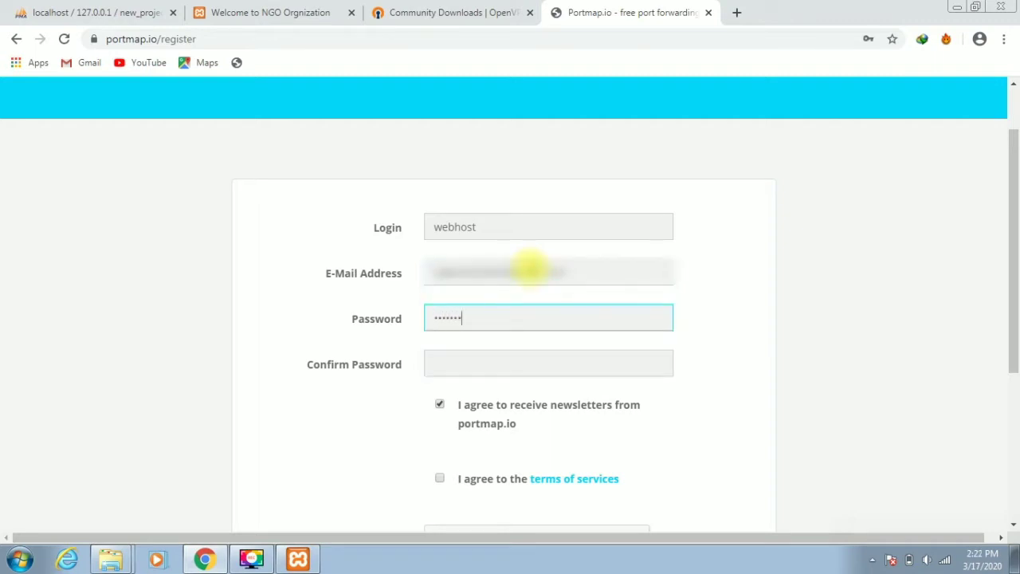
pyautogui.click(542, 369)
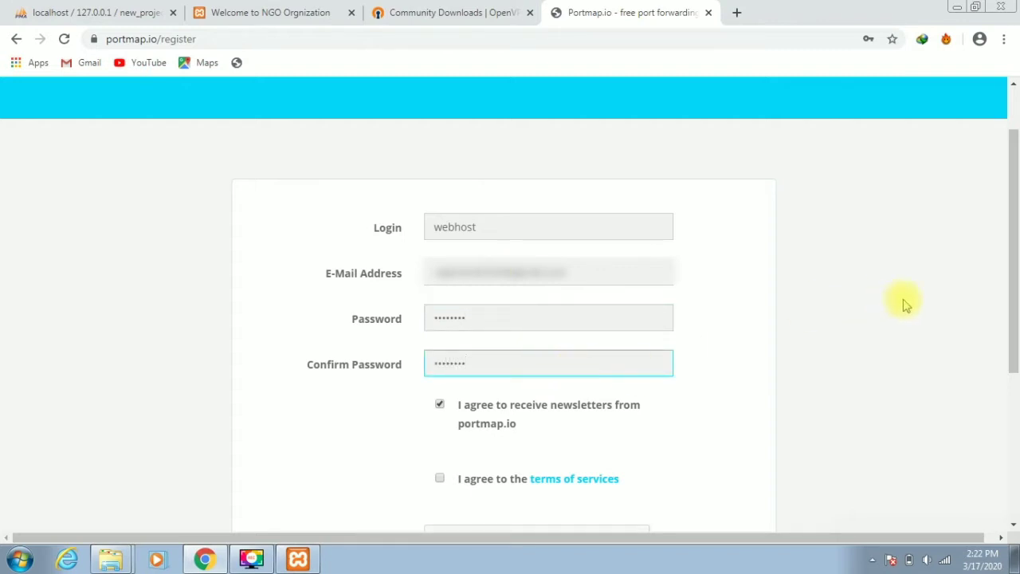
# Agree to the terms of services, complete the reCAPTCHA check, submit the registration, and highlight the activation notice.
pyautogui.moveTo(1015, 269); pyautogui.dragTo(1015, 361)
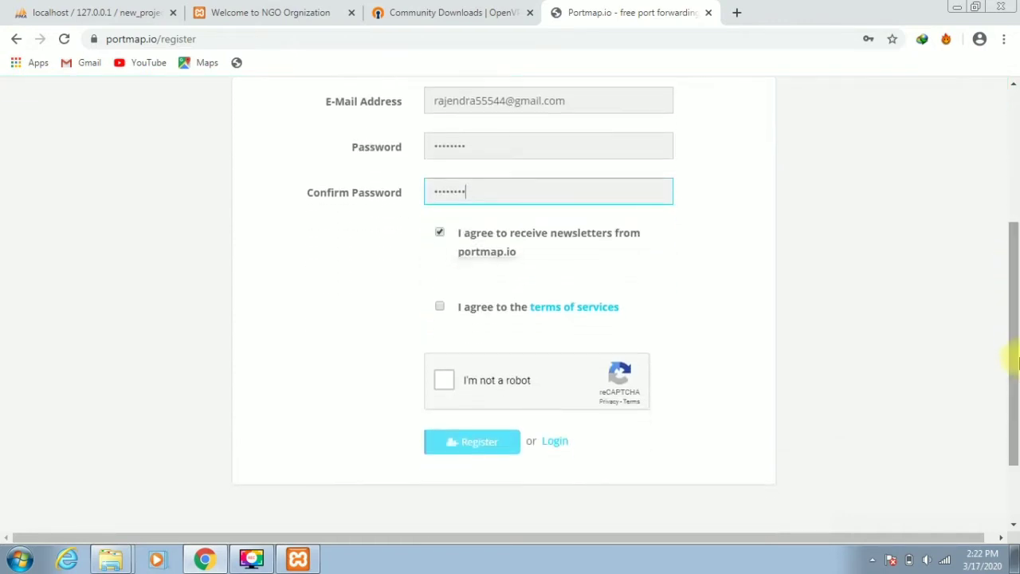
pyautogui.click(439, 307)
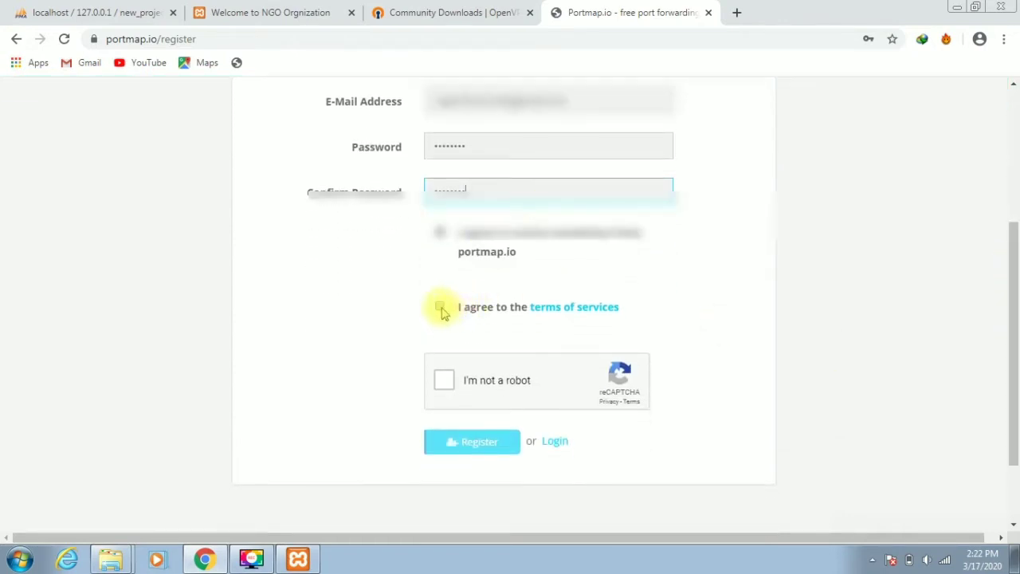
pyautogui.click(447, 383)
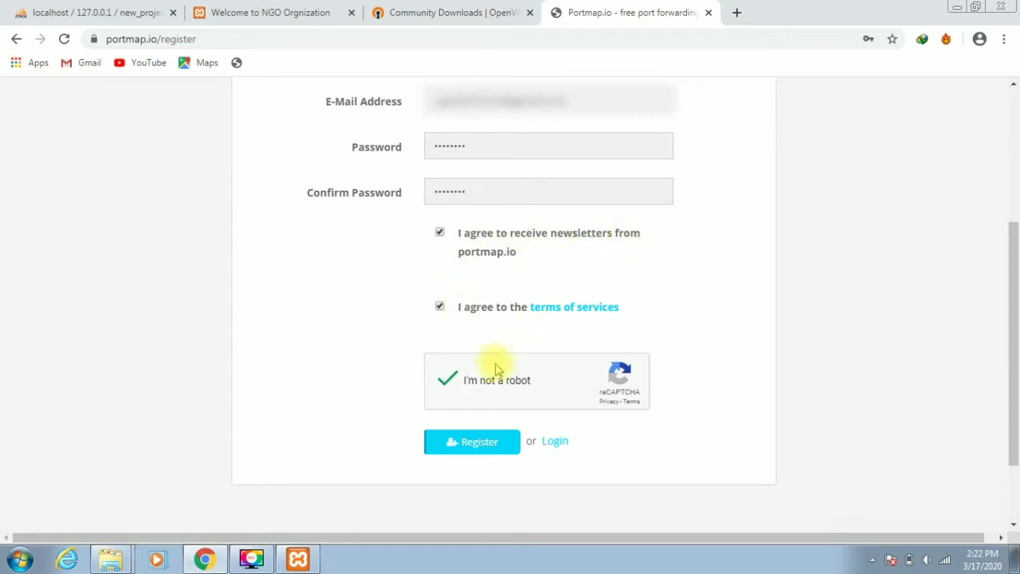
pyautogui.click(479, 442)
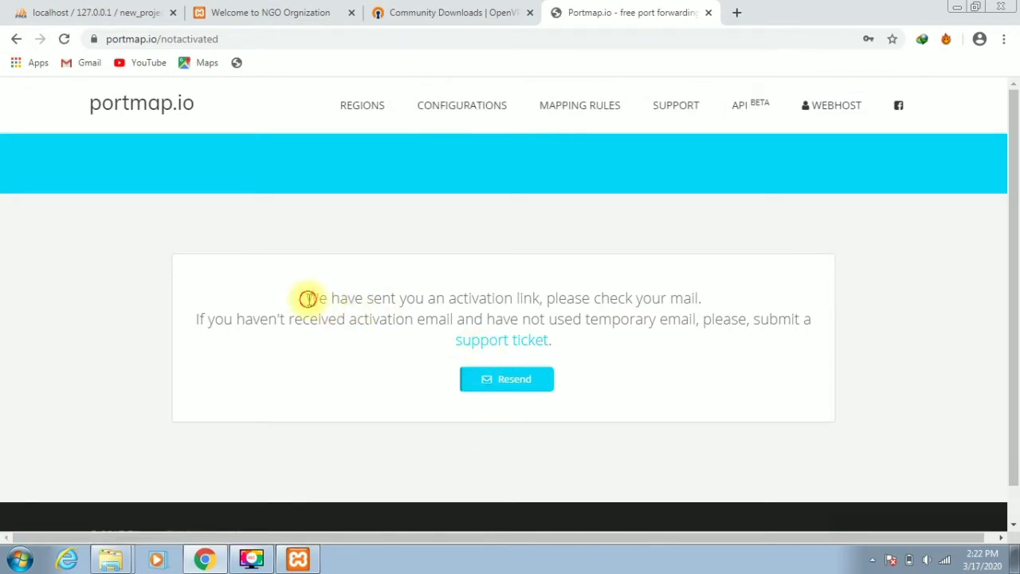
pyautogui.moveTo(317, 298); pyautogui.dragTo(823, 317)
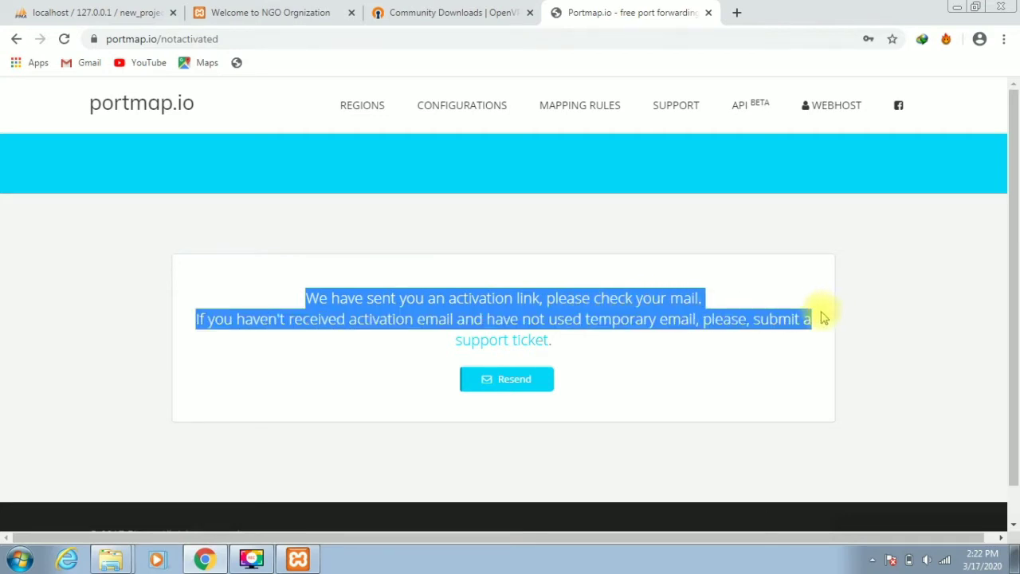
# Search for gmail in a new browser tab and open the Gmail inbox from the results.
pyautogui.click(736, 14)
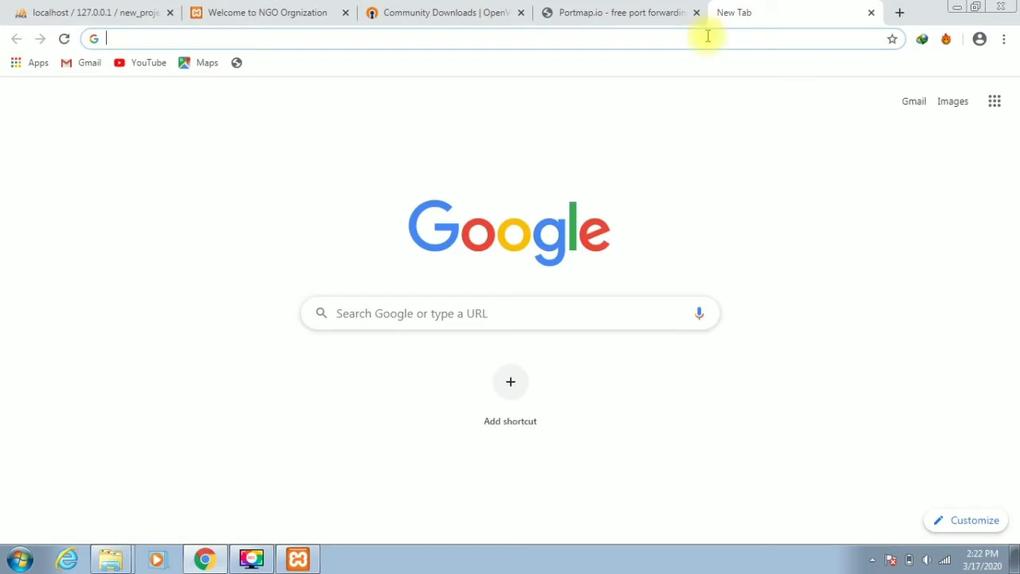
pyautogui.write('gmail')
pyautogui.press('Return')
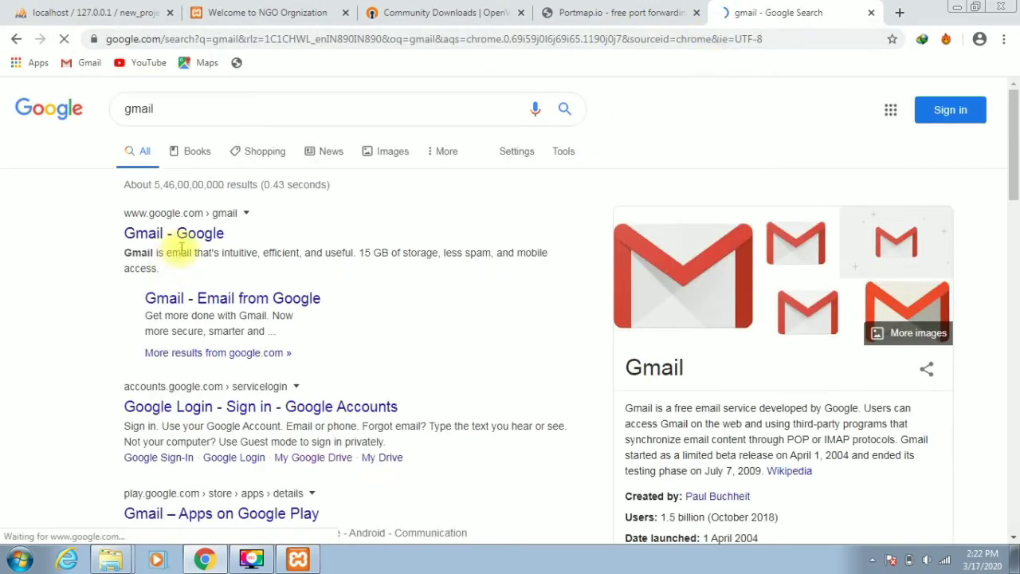
pyautogui.click(185, 238)
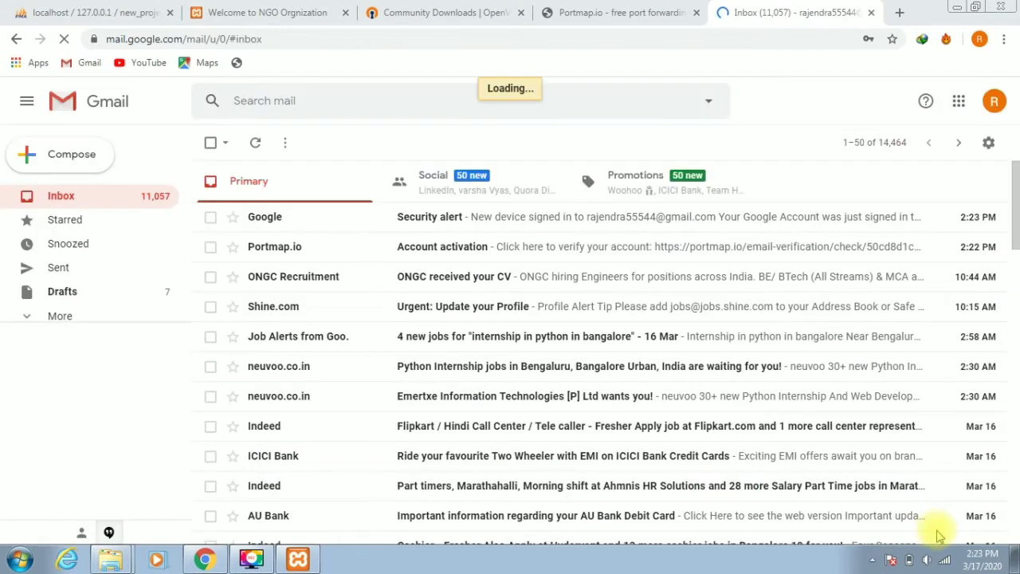
# Follow the verification link in the Account activation e-mail from Portmap.io and close the Gmail tab.
pyautogui.click(549, 240)
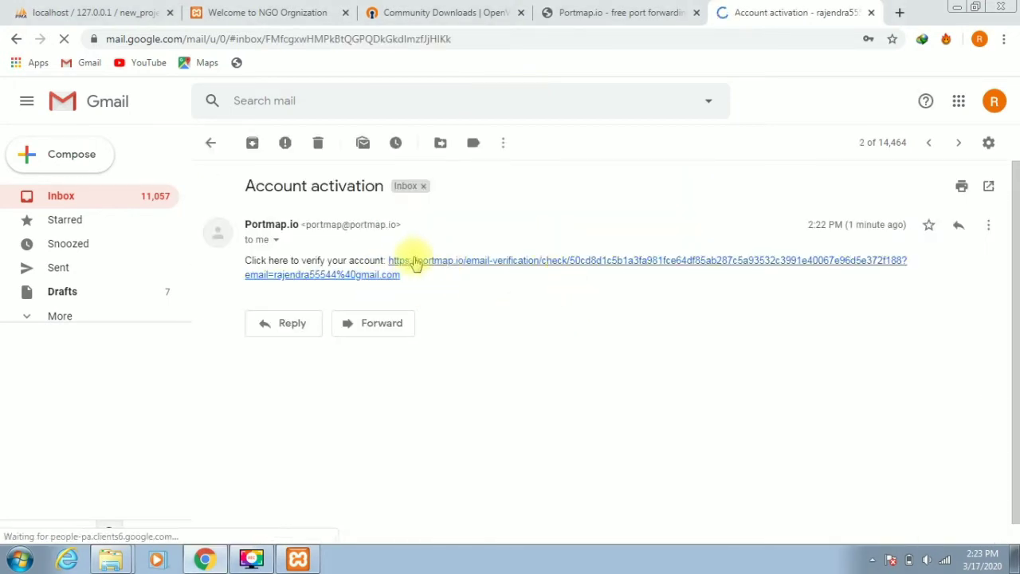
pyautogui.click(507, 263)
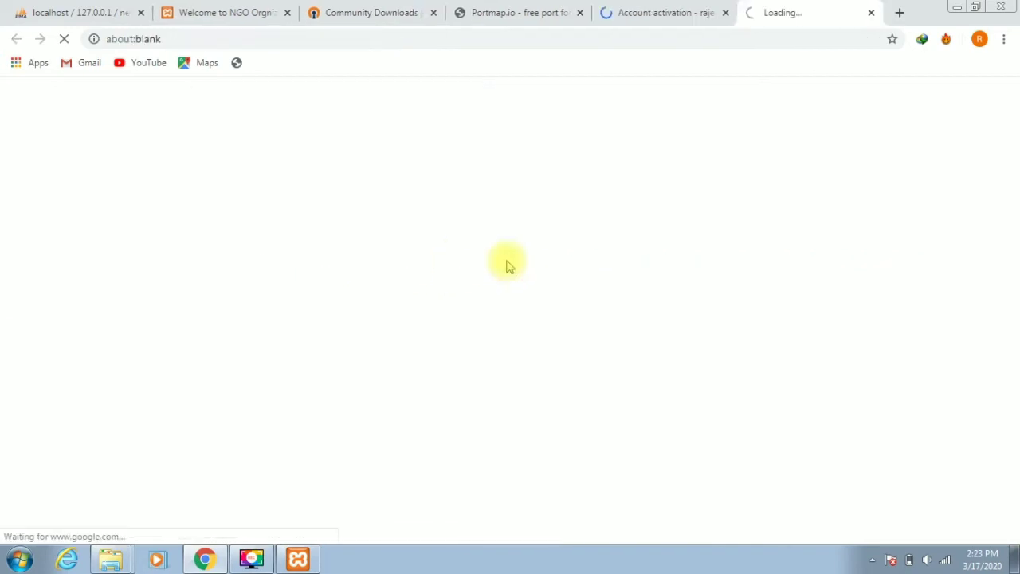
pyautogui.click(640, 8)
pyautogui.click(765, 8)
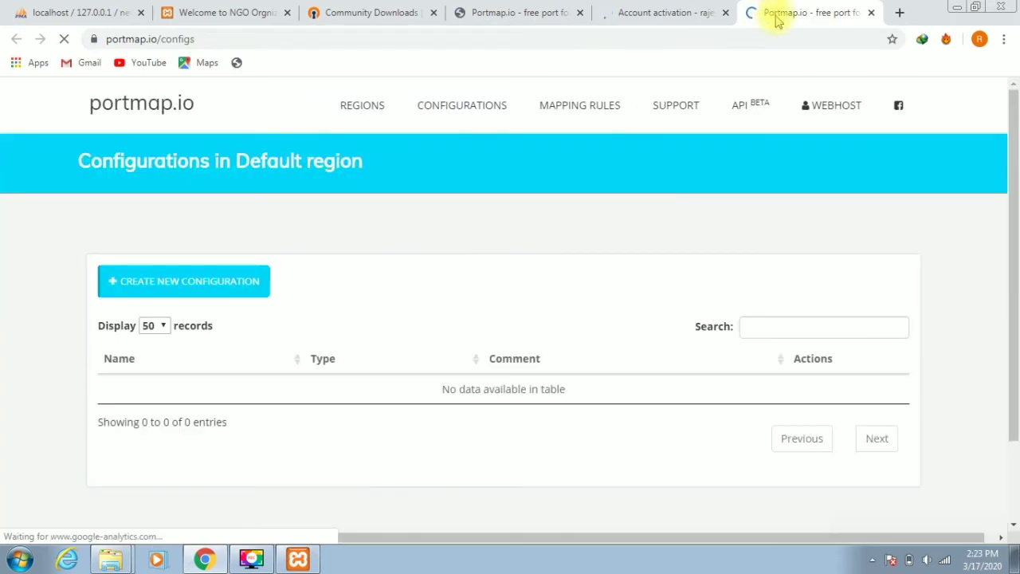
pyautogui.click(724, 13)
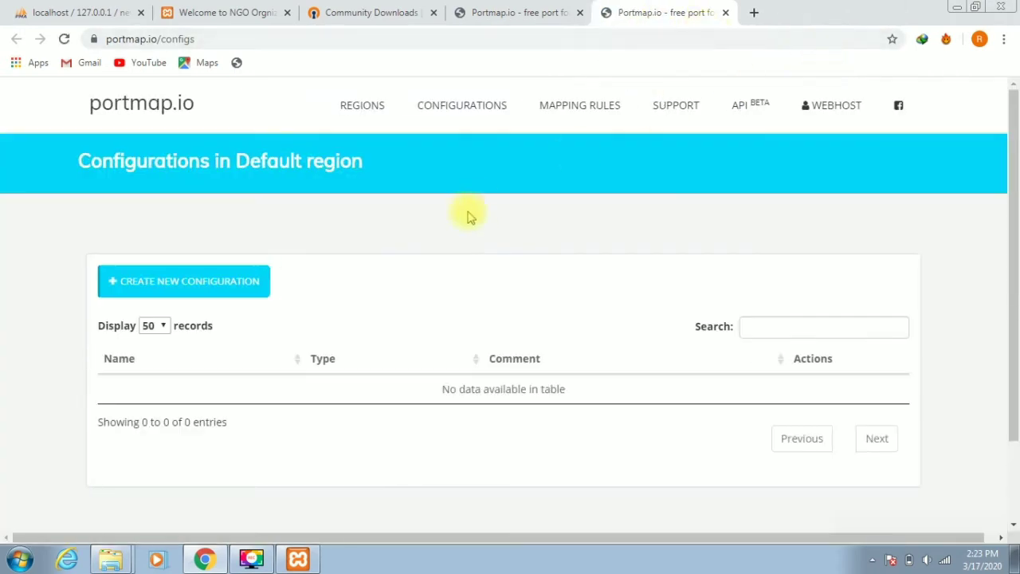
# Create a new portmap.io configuration and name it webhost.
pyautogui.moveTo(1009, 278); pyautogui.dragTo(1009, 356)
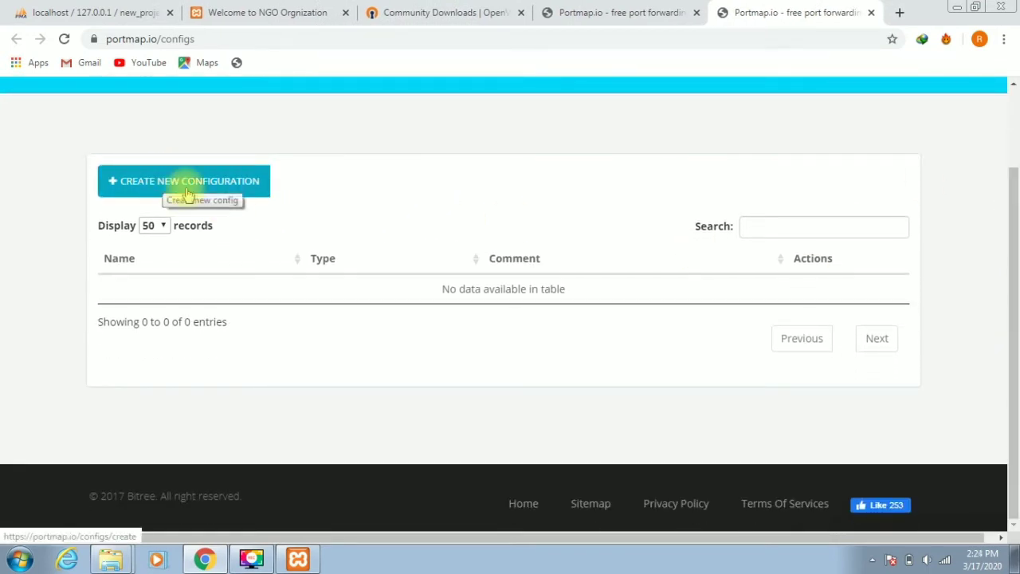
pyautogui.scroll(2, 1018, 221)
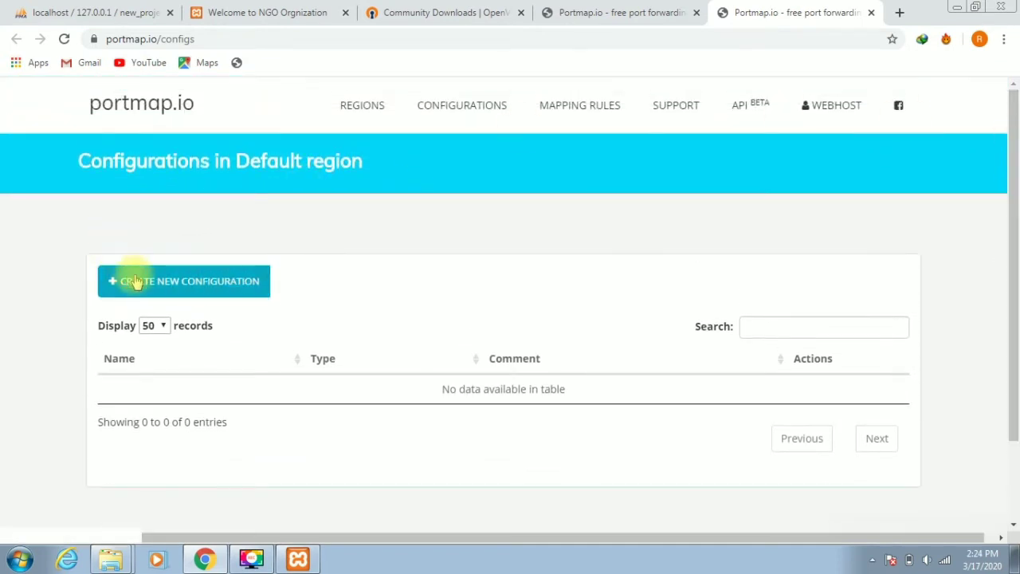
pyautogui.click(224, 288)
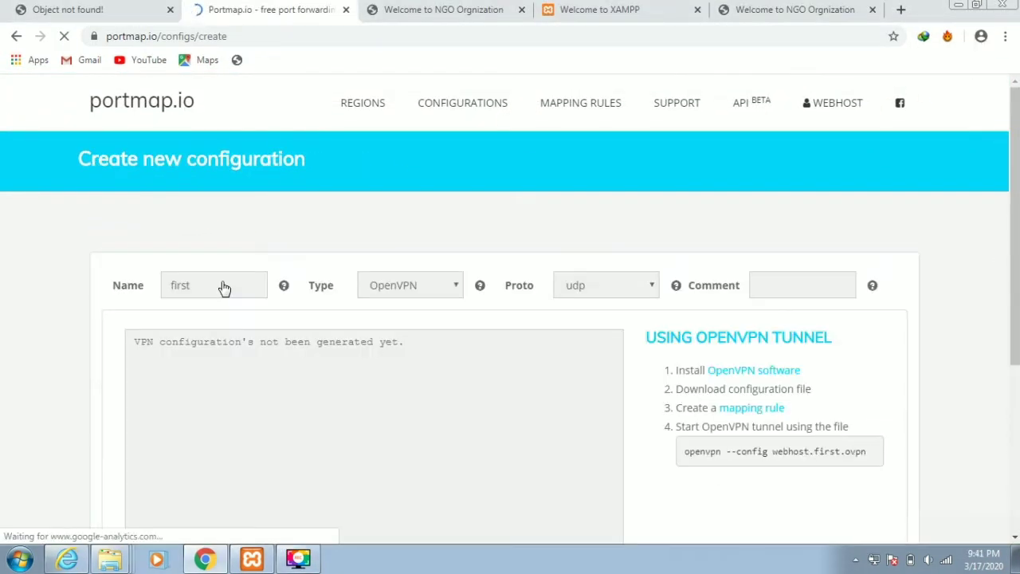
pyautogui.click(244, 289)
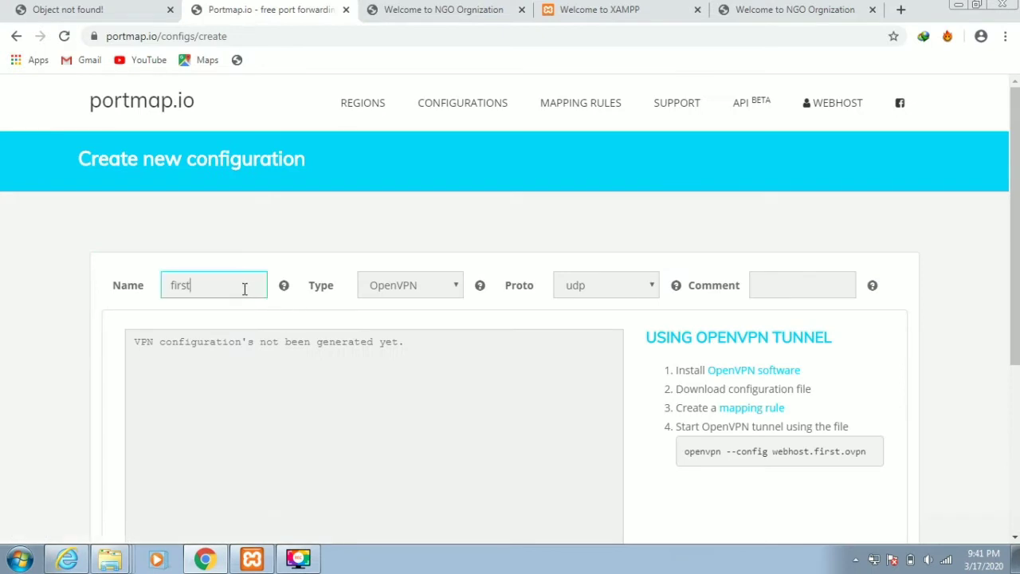
pyautogui.doubleClick(244, 289)
pyautogui.write('web')
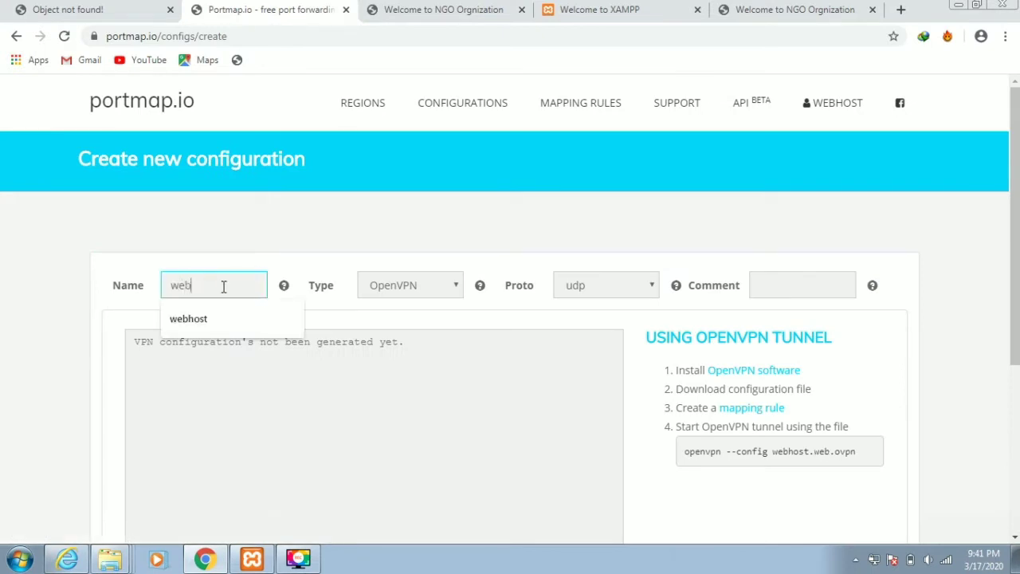
pyautogui.write('host')
# Keep OpenVPN as the type of the webhost configuration and set its protocol to tcp.
pyautogui.click(385, 289)
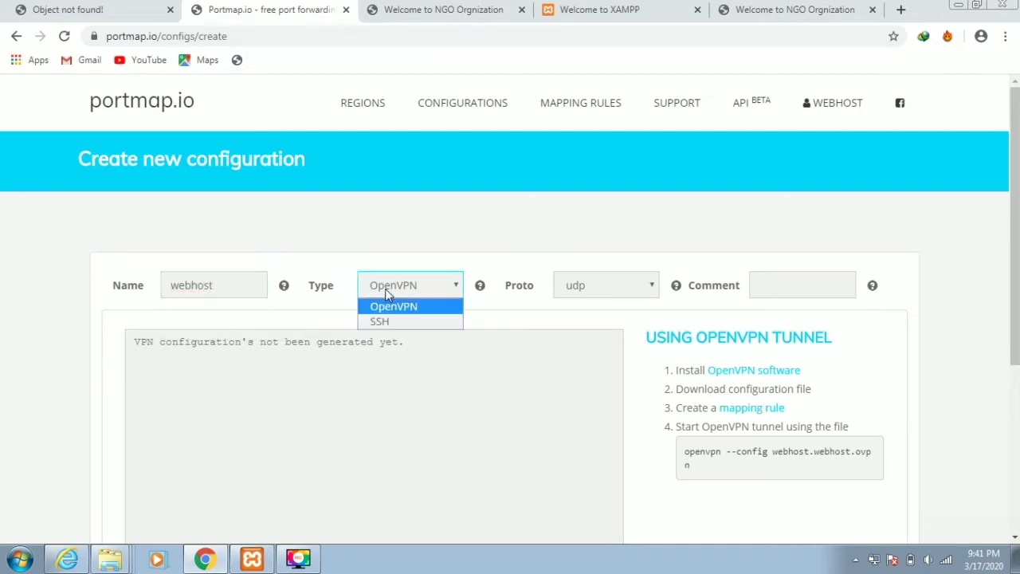
pyautogui.click(390, 294)
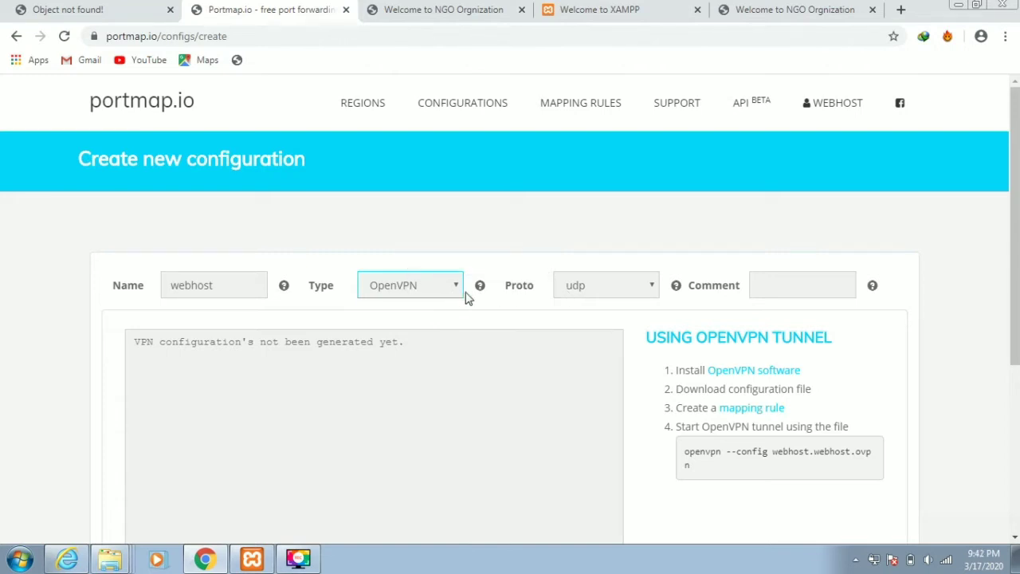
pyautogui.click(576, 291)
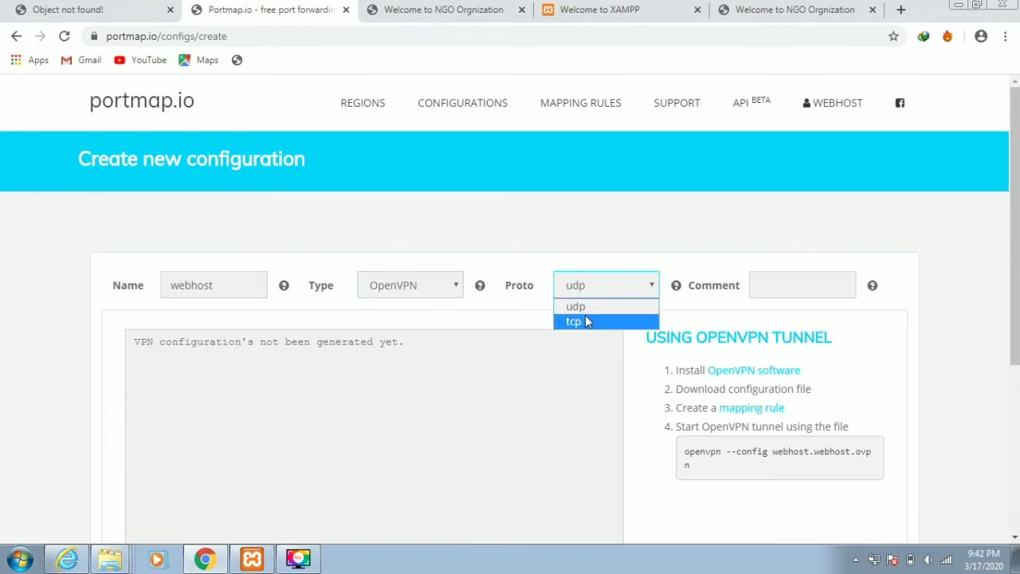
pyautogui.click(588, 324)
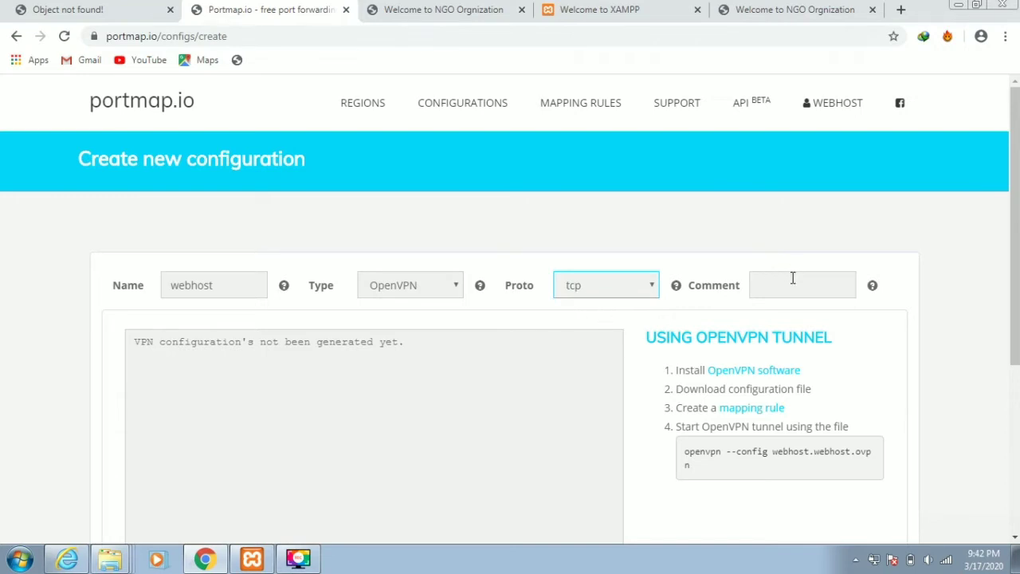
# Generate the OpenVPN configuration, look through its text, and download it as webhost.webhost.ovpn.
pyautogui.moveTo(1016, 264); pyautogui.dragTo(1015, 365)
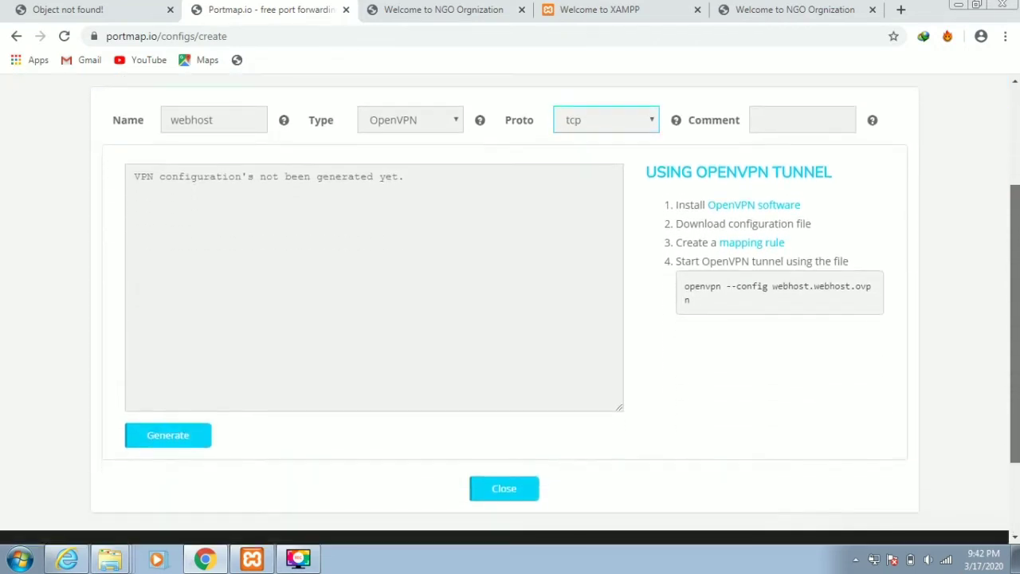
pyautogui.click(168, 438)
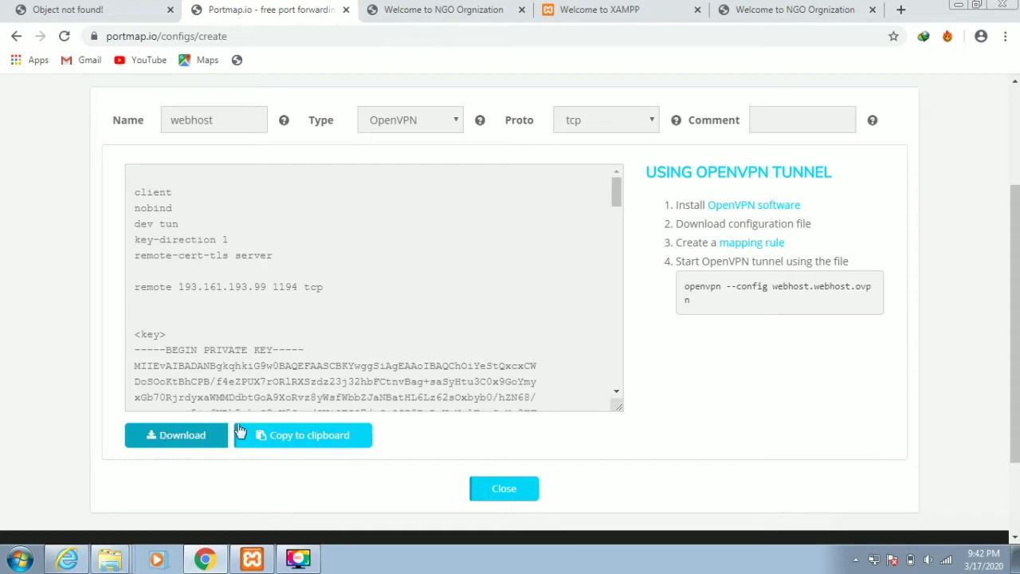
pyautogui.moveTo(616, 188); pyautogui.dragTo(638, 369)
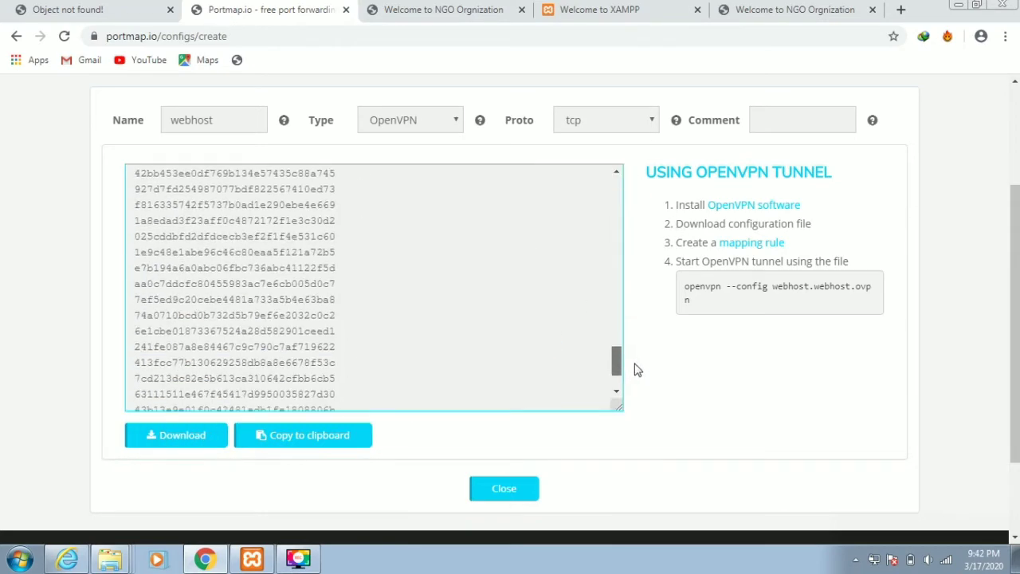
pyautogui.click(183, 436)
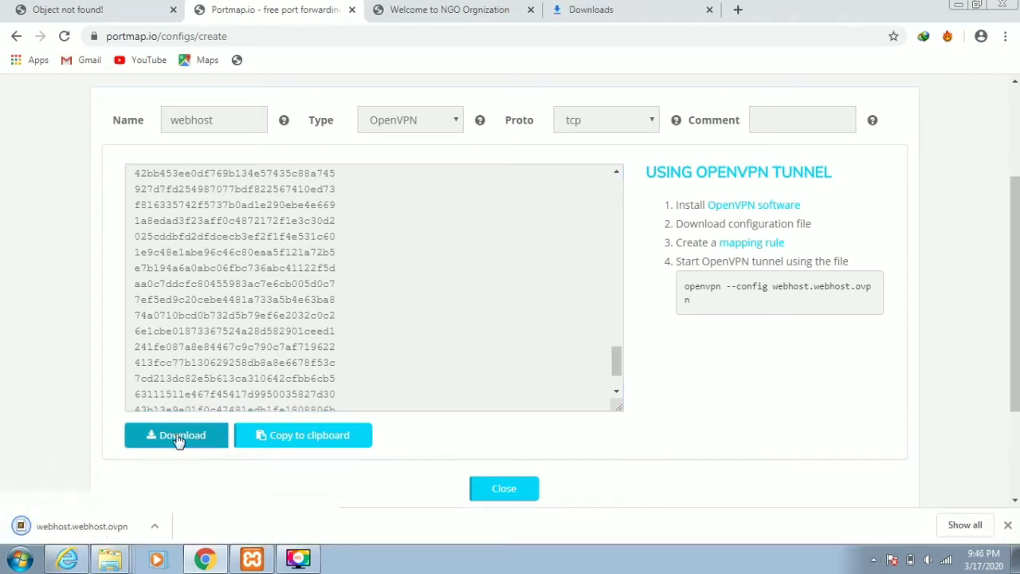
# Show the downloaded webhost.webhost.ovpn file in its folder and minimize the browser window.
pyautogui.click(615, 9)
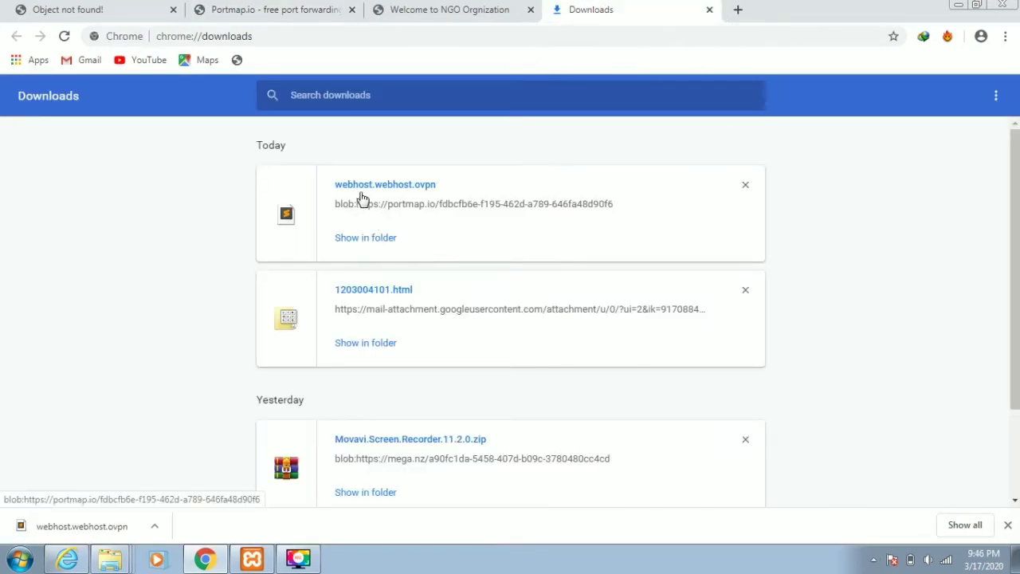
pyautogui.click(379, 237)
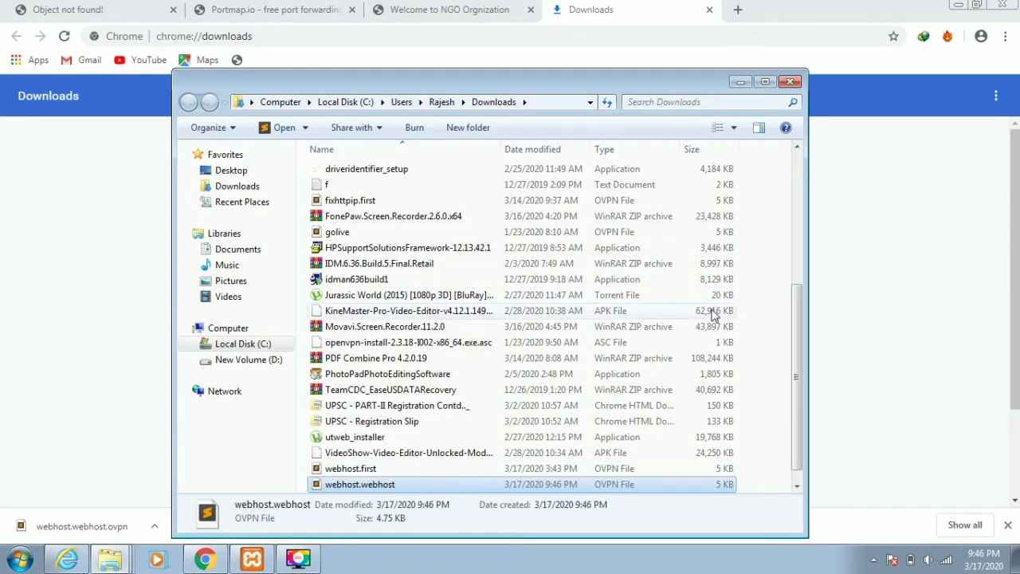
pyautogui.click(958, 11)
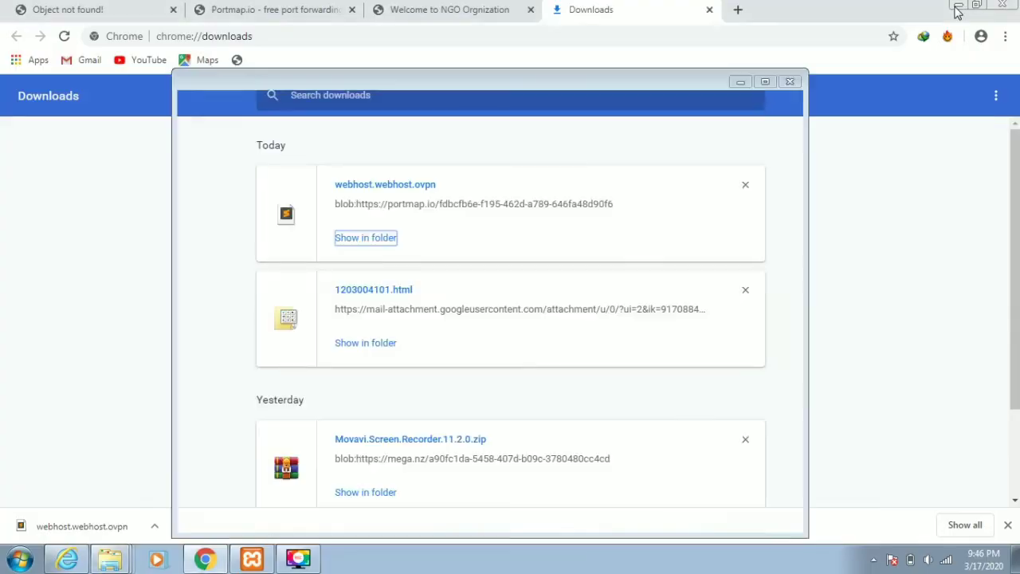
# Minimize the Downloads folder window, launch OpenVPN GUI from the desktop, and dismiss its startup notices.
pyautogui.moveTo(618, 83); pyautogui.dragTo(739, 193)
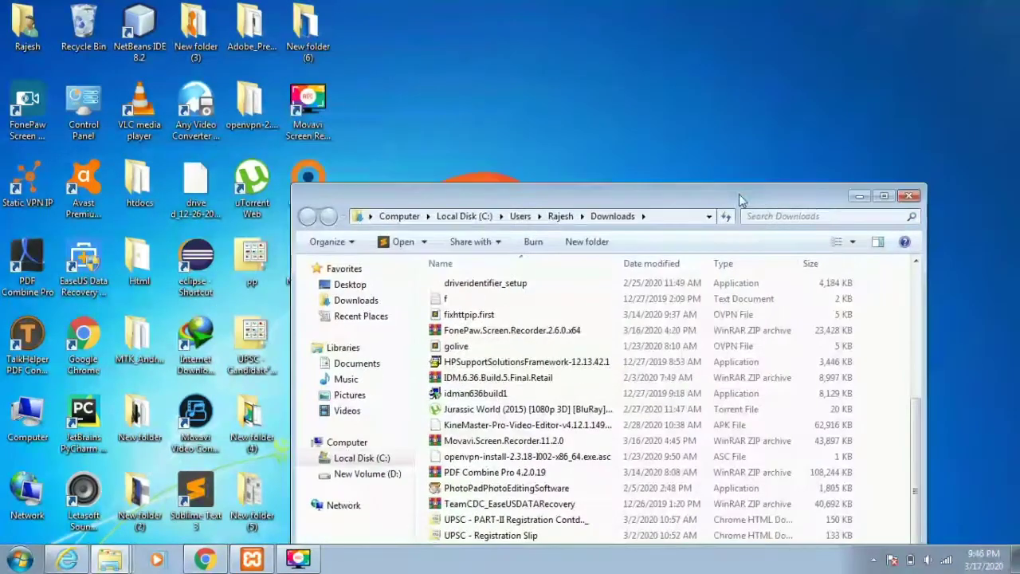
pyautogui.click(859, 196)
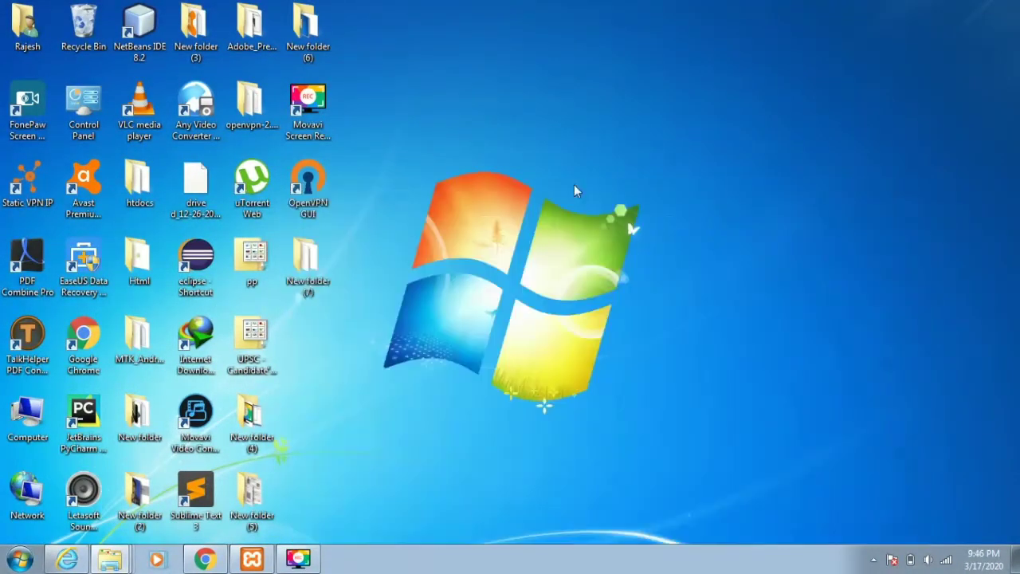
pyautogui.doubleClick(324, 197)
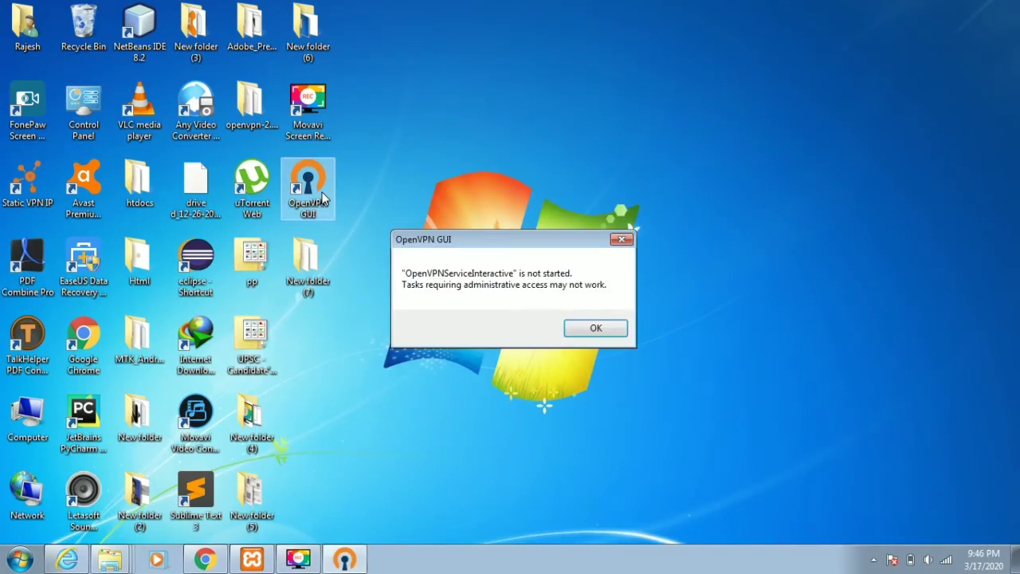
pyautogui.click(577, 329)
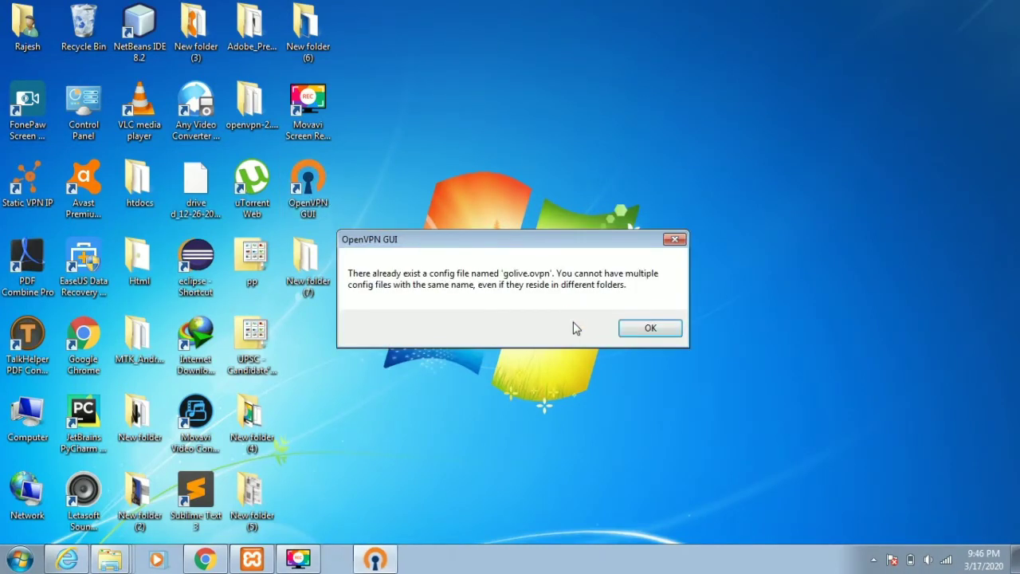
pyautogui.click(648, 329)
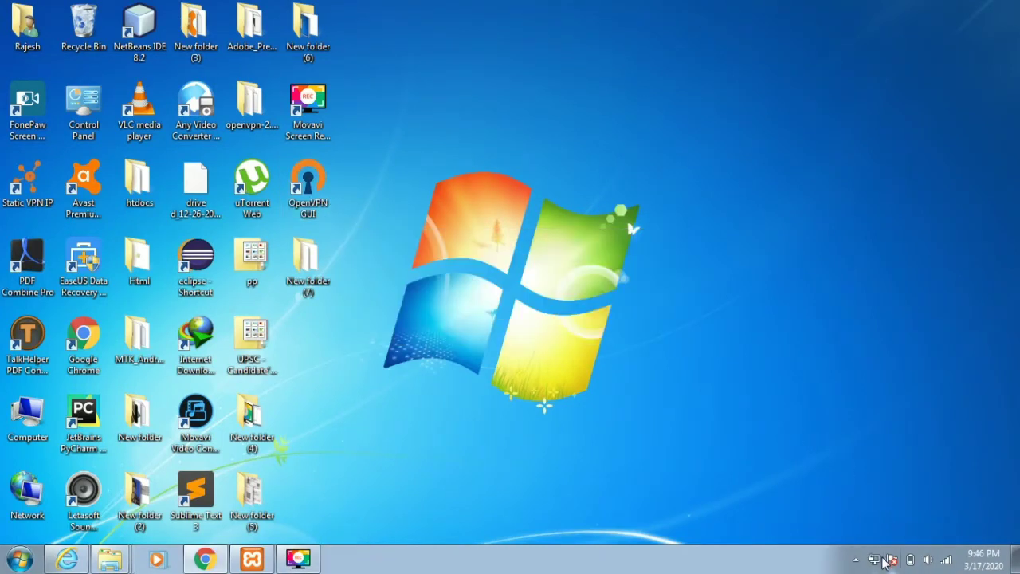
# Import the webhost.webhost configuration file from the Downloads folder into OpenVPN GUI.
pyautogui.rightClick(873, 561)
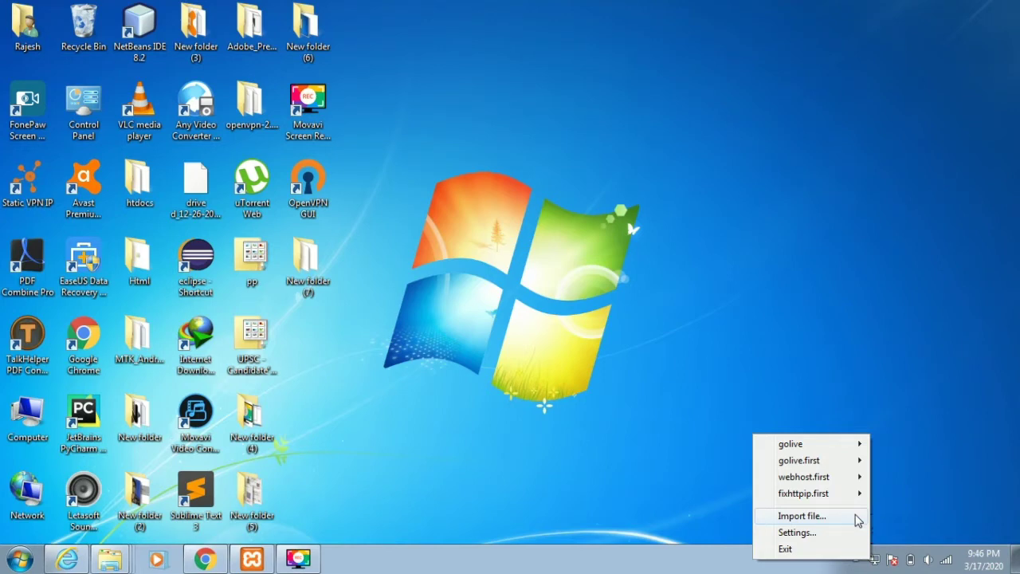
pyautogui.click(802, 516)
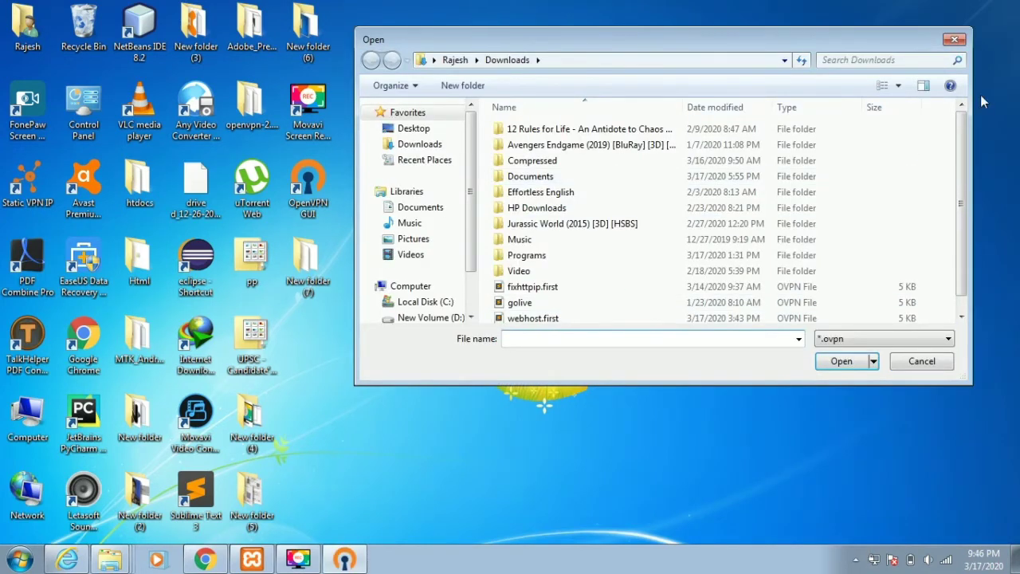
pyautogui.moveTo(961, 132); pyautogui.dragTo(961, 149)
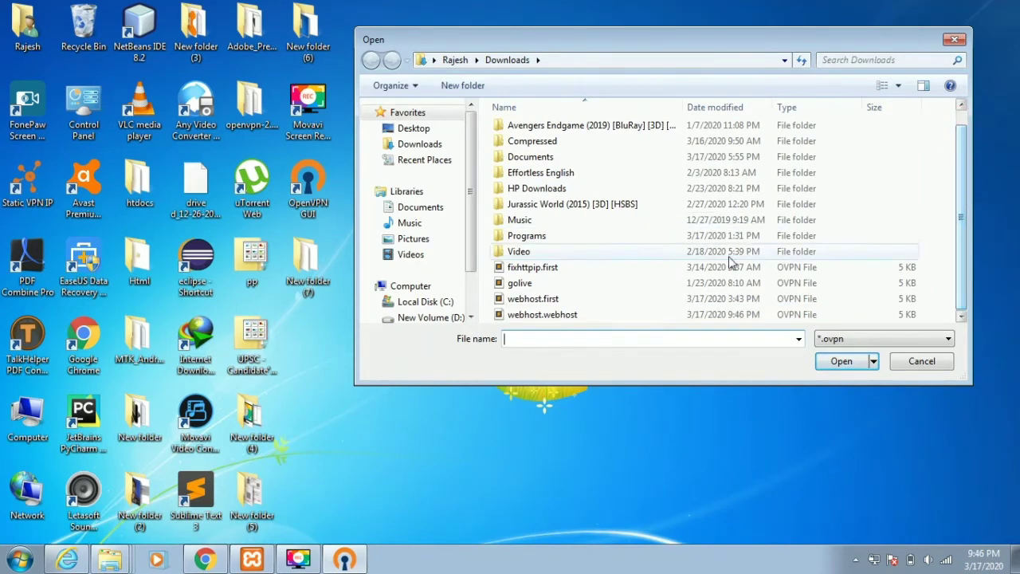
pyautogui.click(561, 318)
pyautogui.click(561, 319)
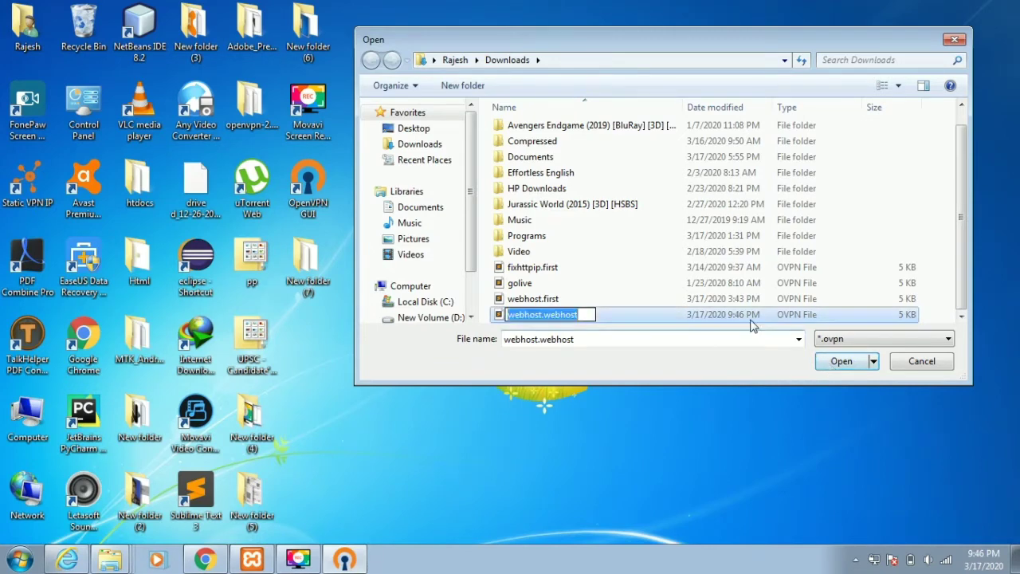
pyautogui.click(834, 368)
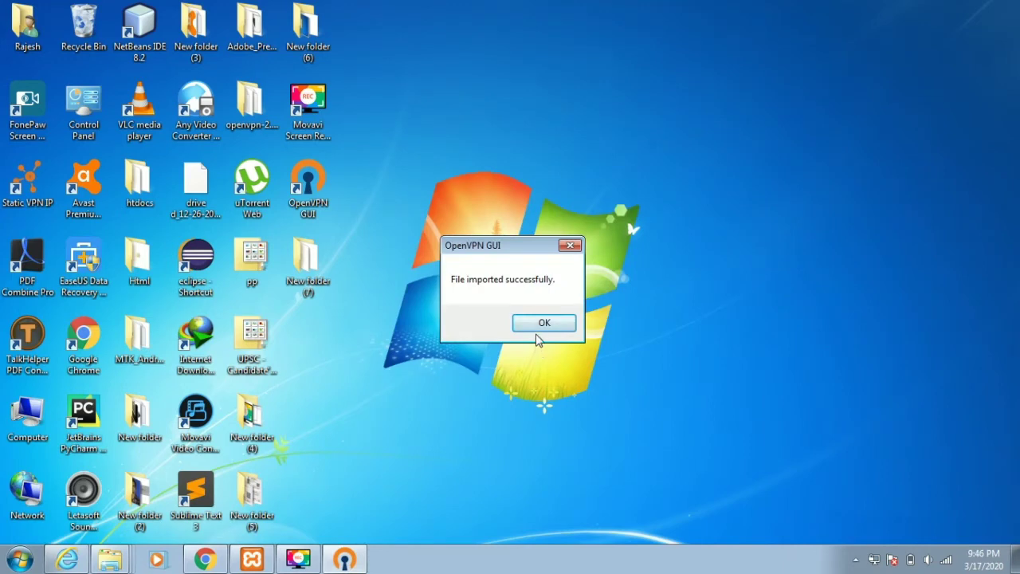
pyautogui.click(543, 320)
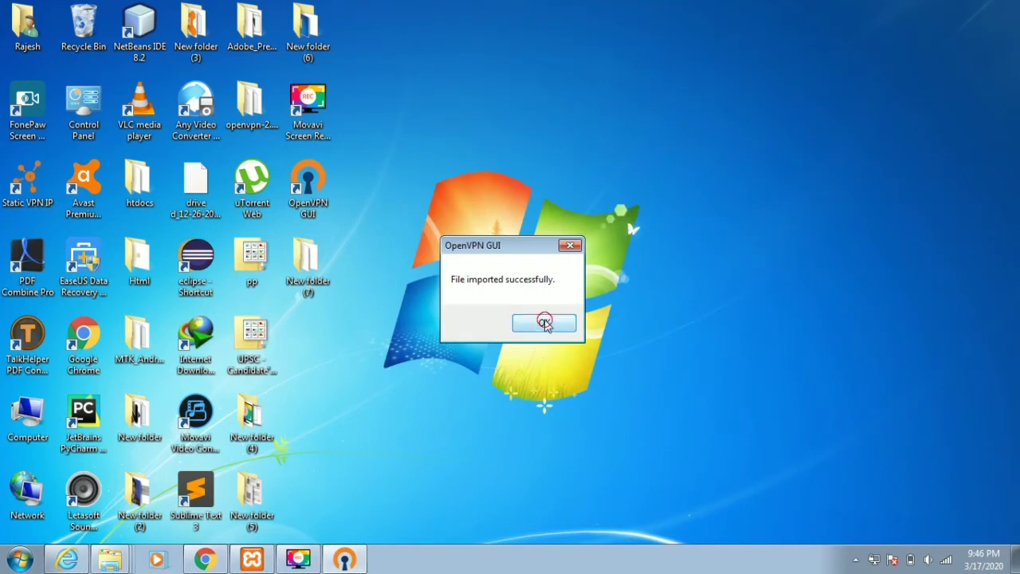
# Connect the OpenVPN tunnel using the webhost.webhost profile.
pyautogui.rightClick(871, 562)
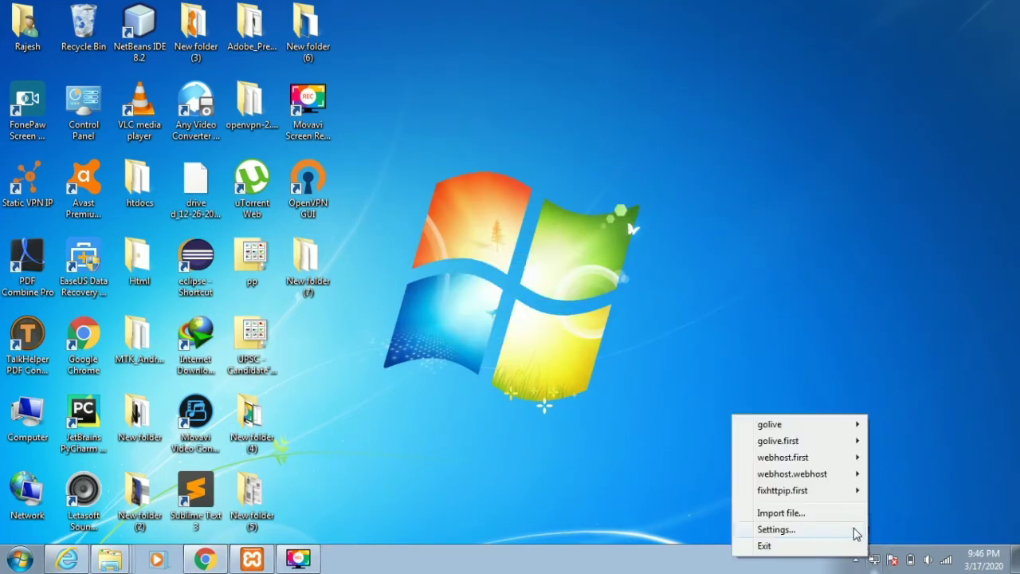
pyautogui.moveTo(830, 448)
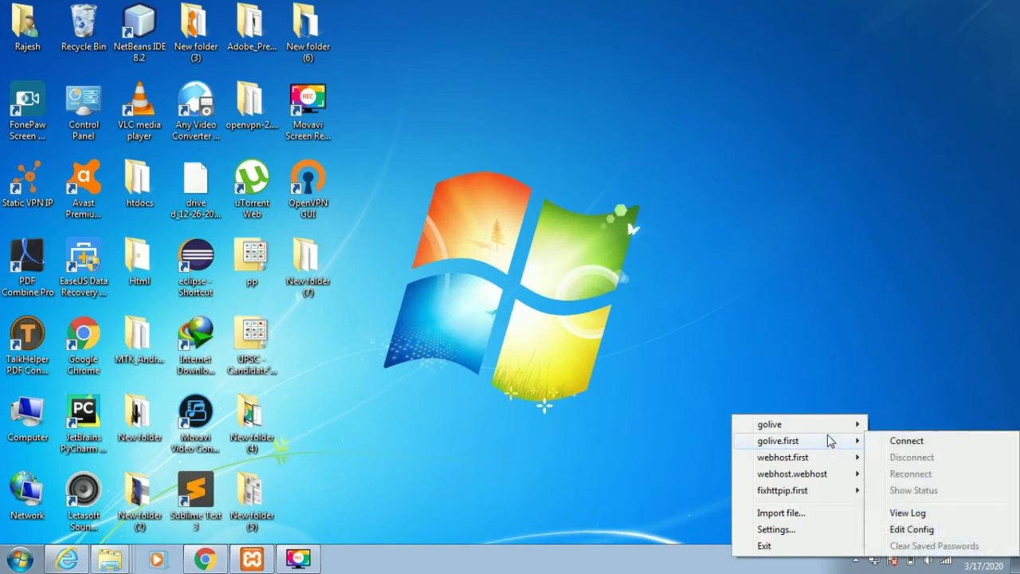
pyautogui.moveTo(840, 479)
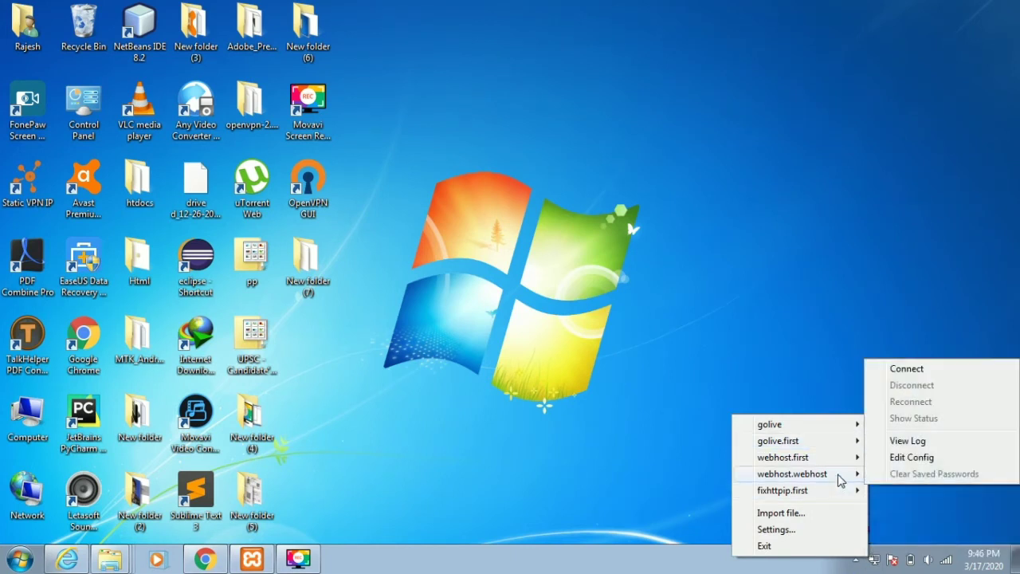
pyautogui.click(886, 370)
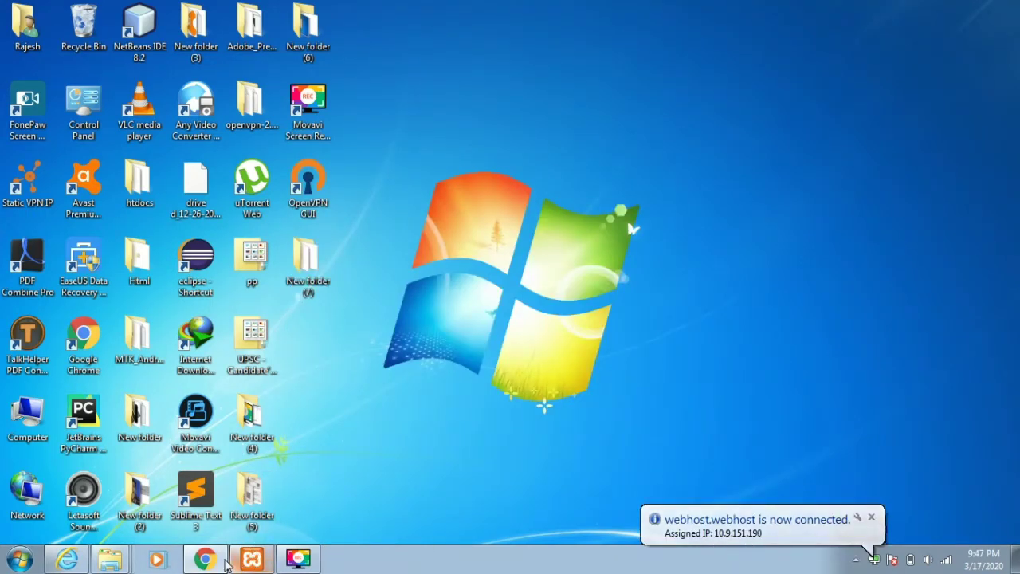
# Switch to the portmap.io page in Chrome, start a new mapping rule for the webhost configuration, and set its protocol to http.
pyautogui.click(204, 562)
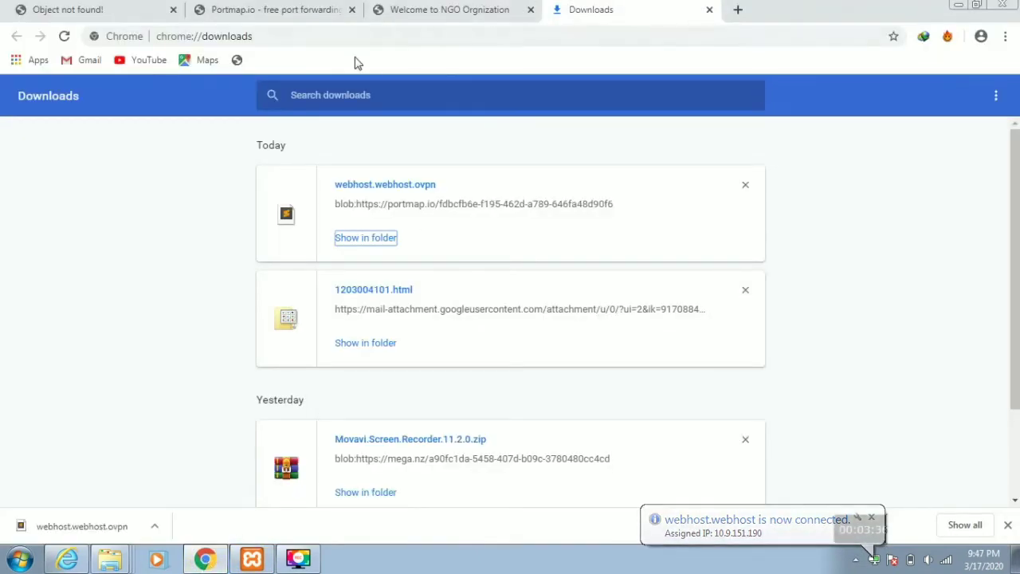
pyautogui.click(305, 11)
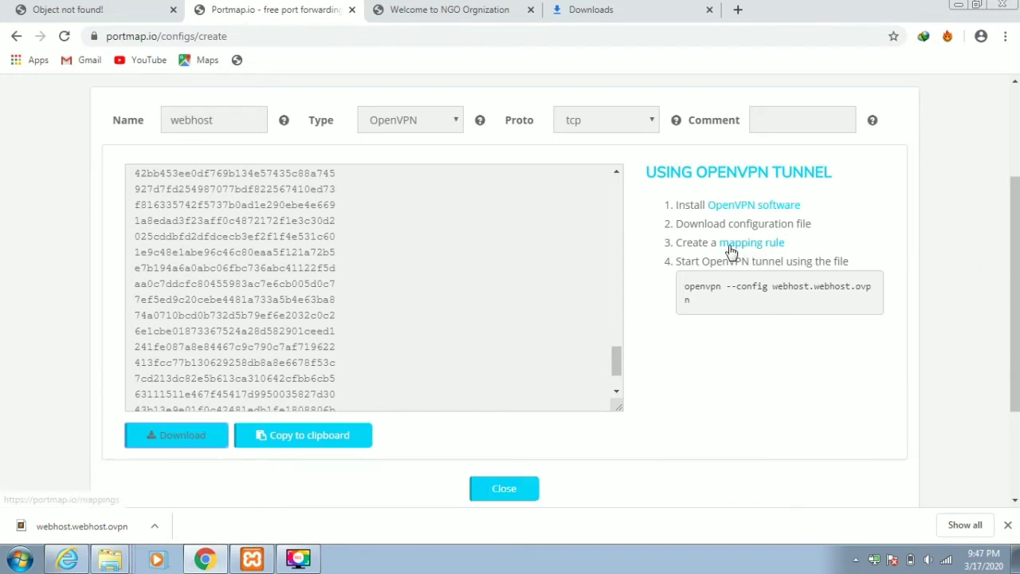
pyautogui.click(745, 244)
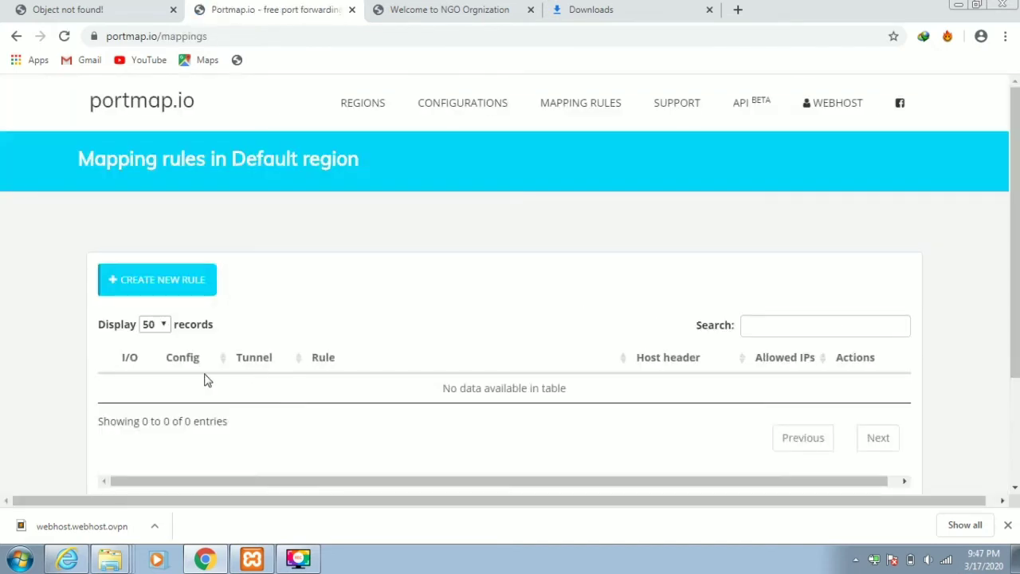
pyautogui.click(182, 290)
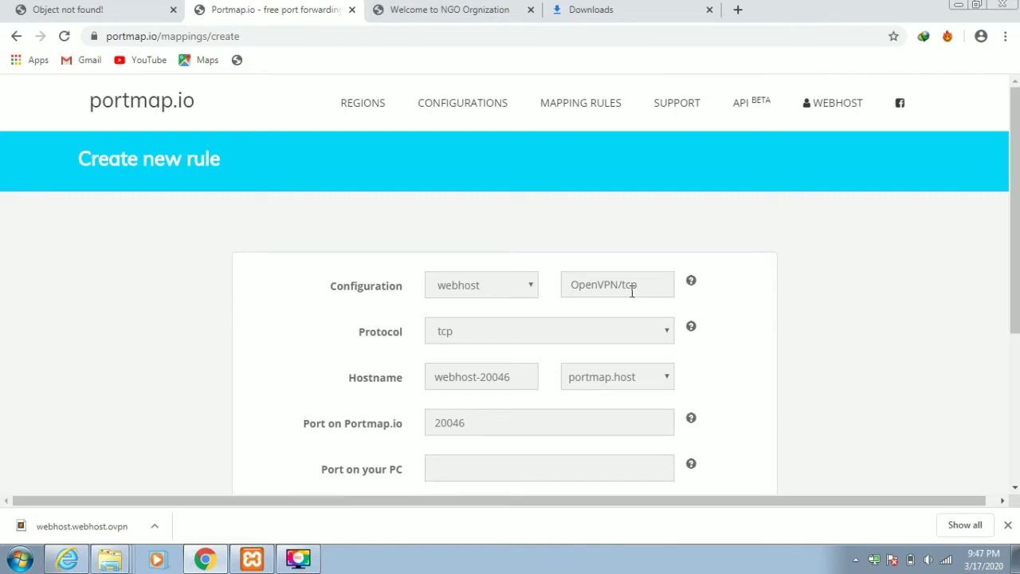
pyautogui.click(613, 341)
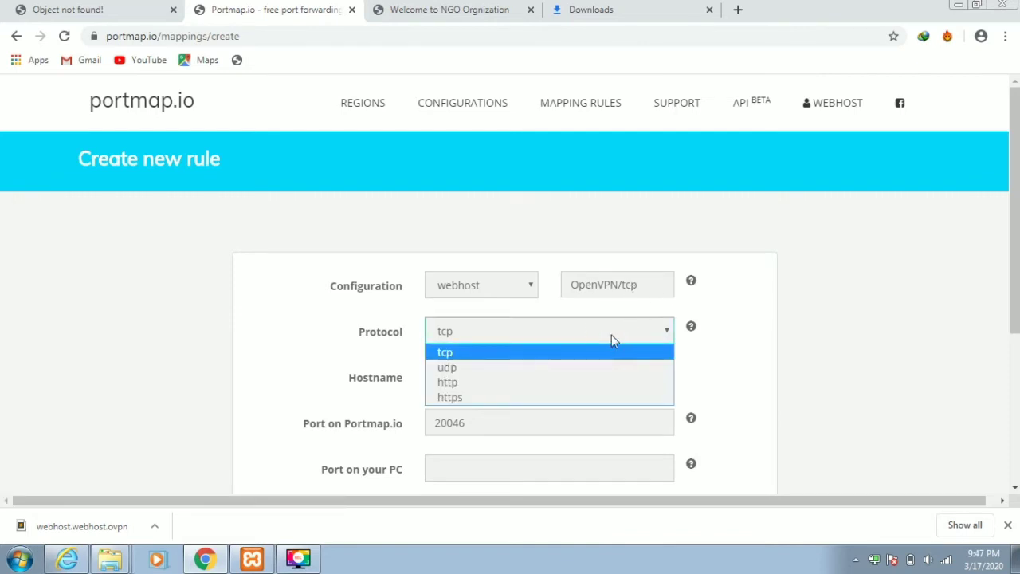
pyautogui.click(620, 386)
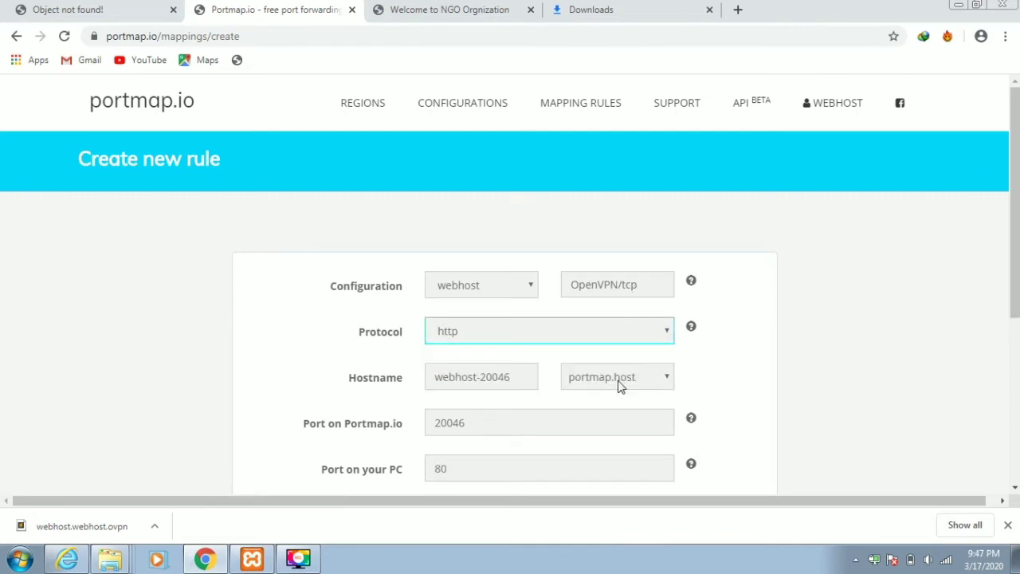
# Compare the rule's port on the PC with the Apache port in XAMPP Control Panel, then minimize that panel.
pyautogui.click(1011, 261)
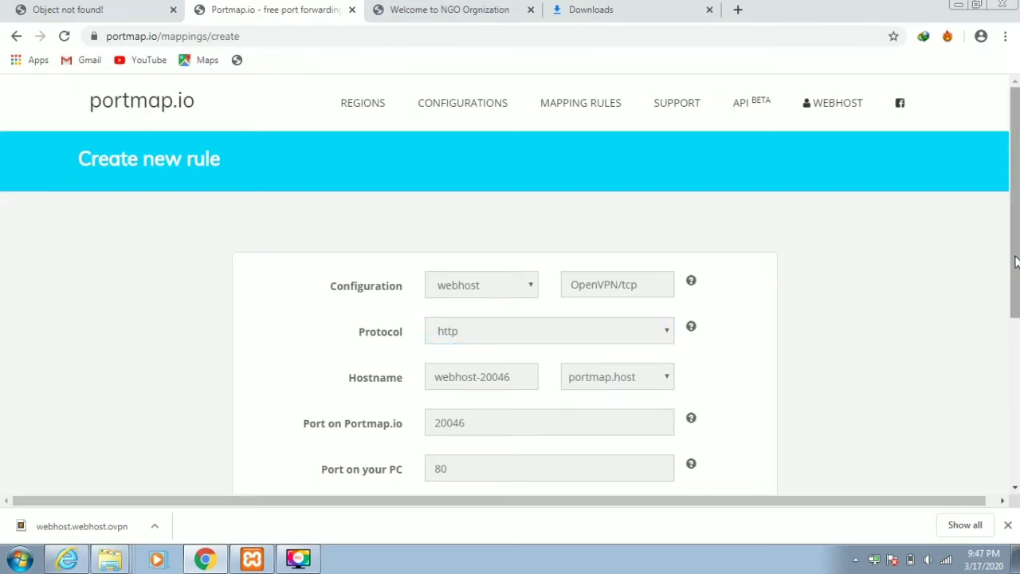
pyautogui.moveTo(1012, 257); pyautogui.dragTo(1013, 347)
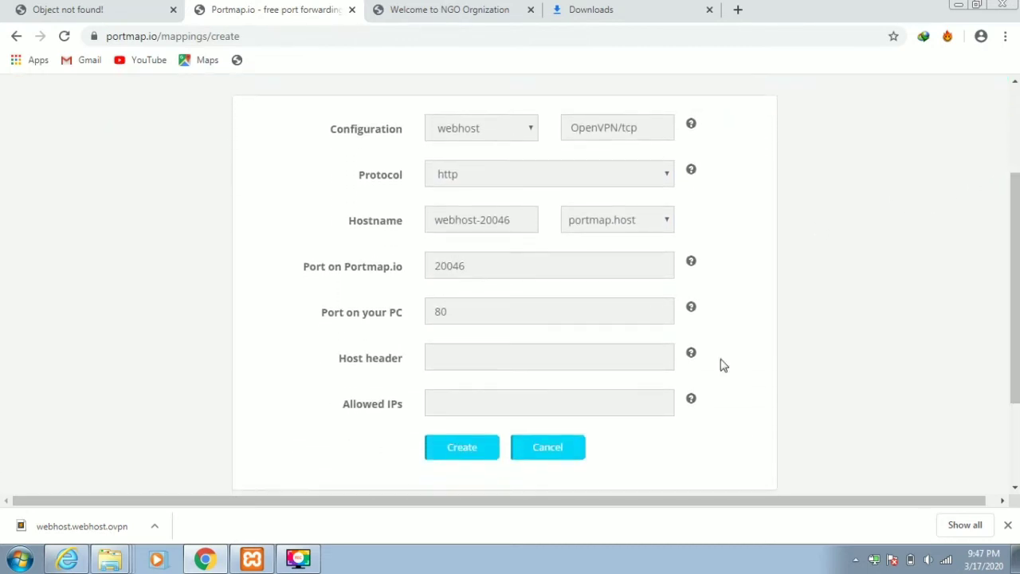
pyautogui.doubleClick(455, 311)
pyautogui.click(451, 314)
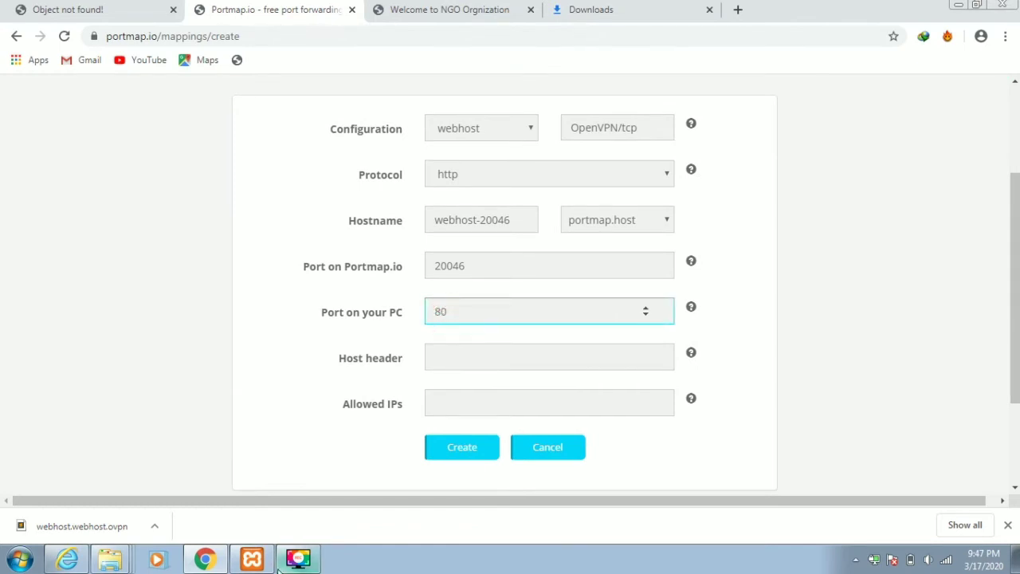
pyautogui.click(251, 558)
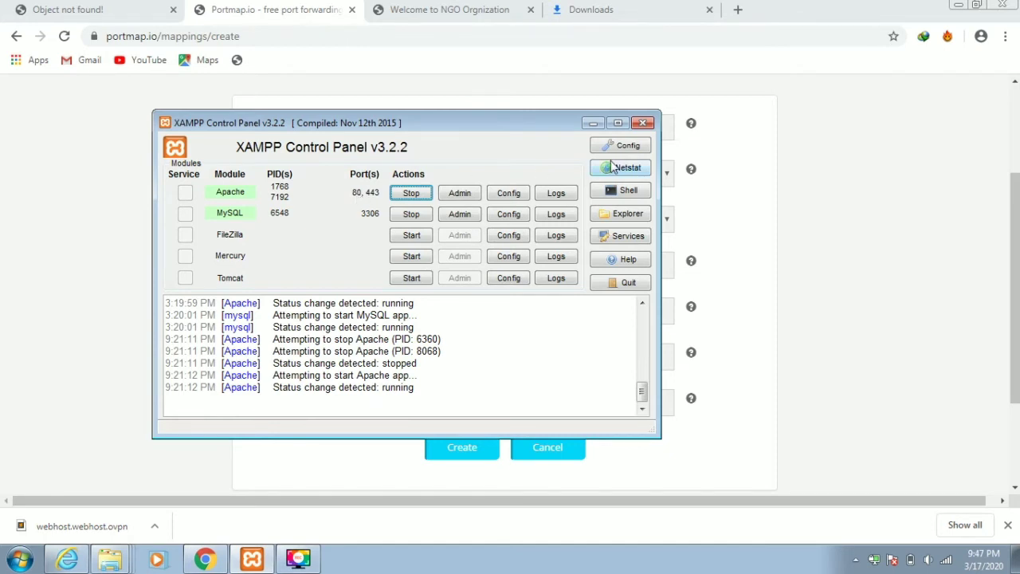
pyautogui.click(593, 123)
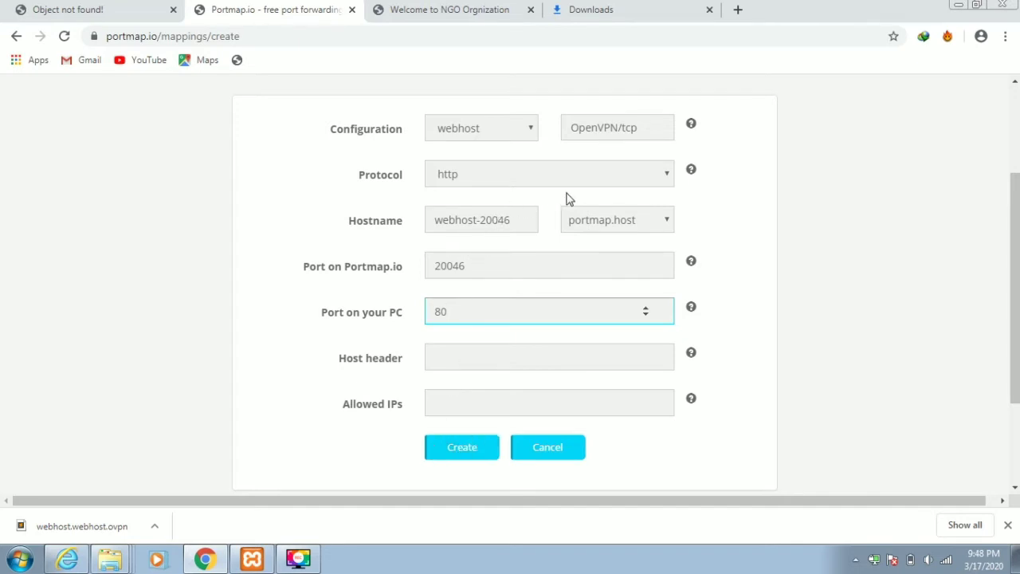
# Set the rule's hostname domain to portmap.io and create the mapping rule.
pyautogui.click(596, 221)
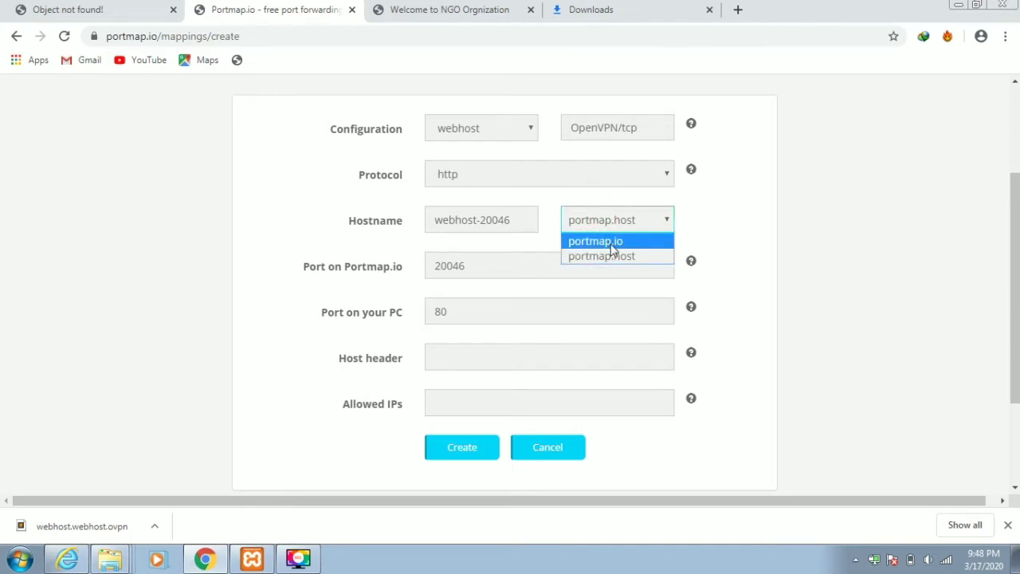
pyautogui.click(613, 243)
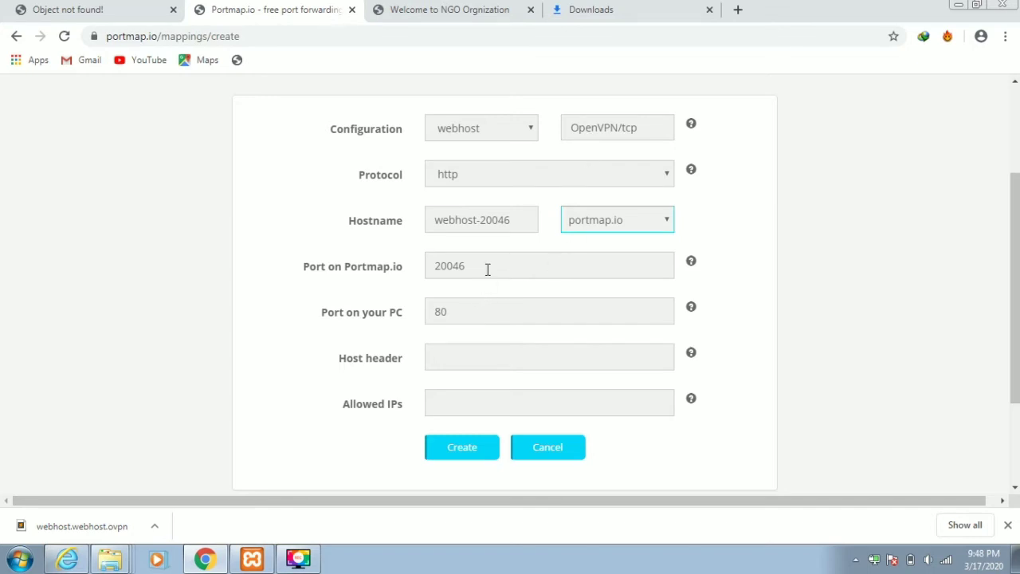
pyautogui.click(467, 448)
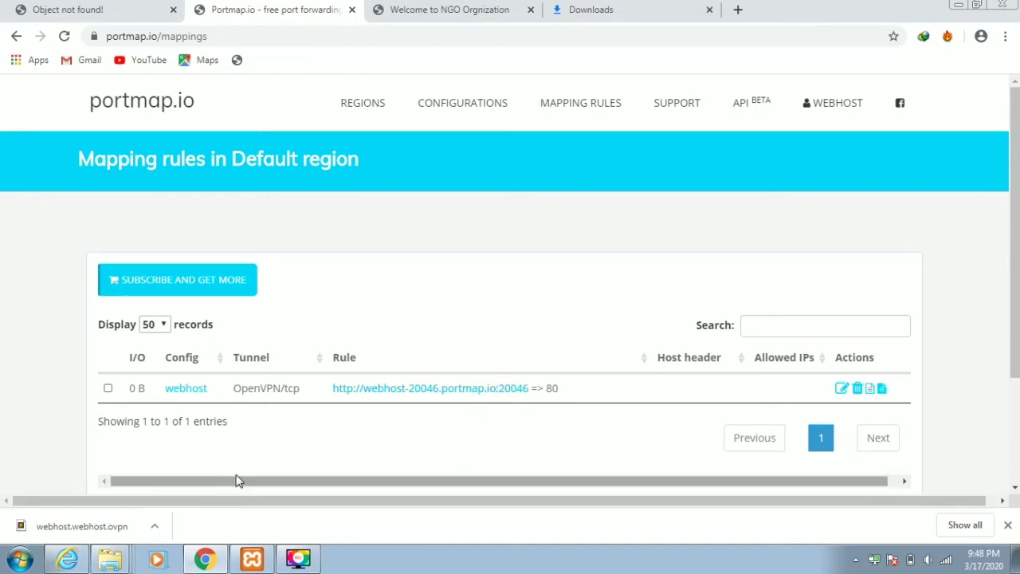
# Open a Windows command prompt, minimize the browser, and place the prompt window near the middle of the desktop.
pyautogui.click(19, 560)
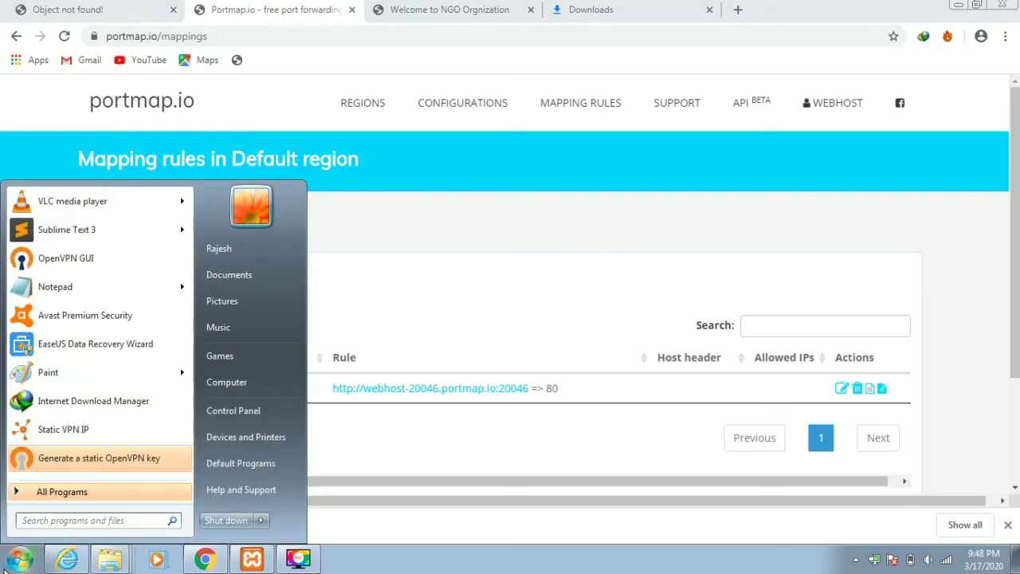
pyautogui.write('cmd')
pyautogui.press('Return')
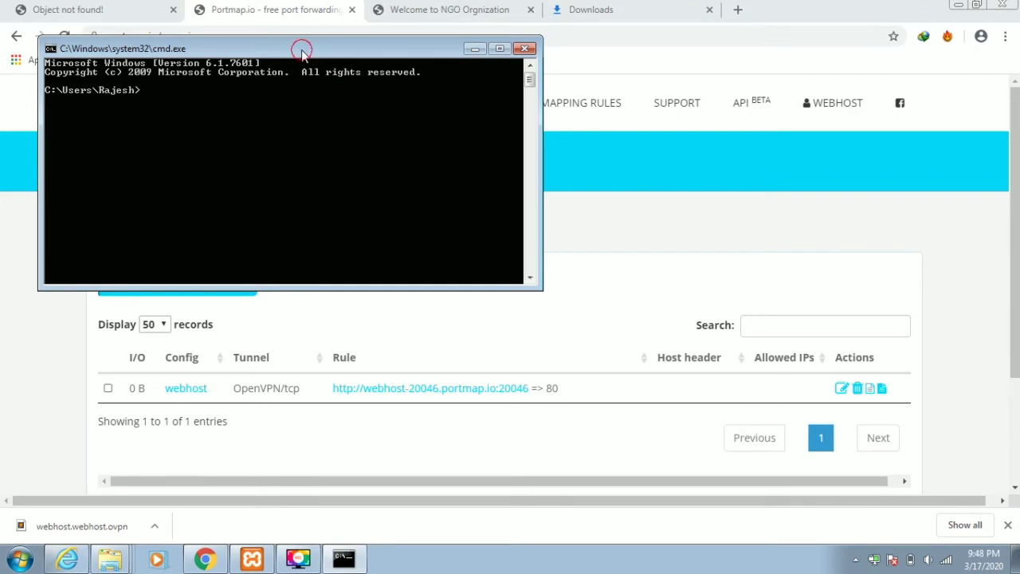
pyautogui.moveTo(301, 51); pyautogui.dragTo(546, 254)
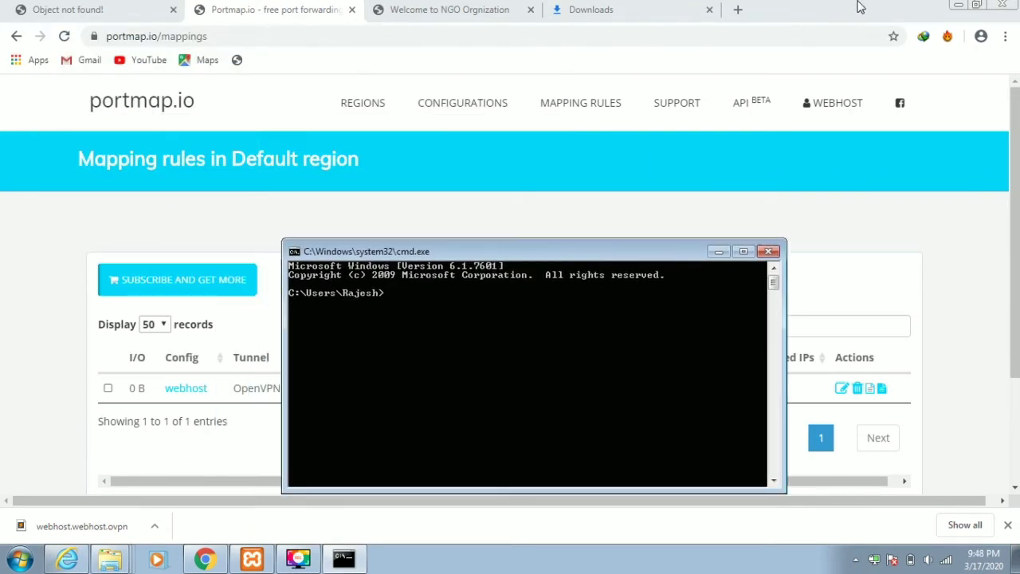
pyautogui.click(958, 5)
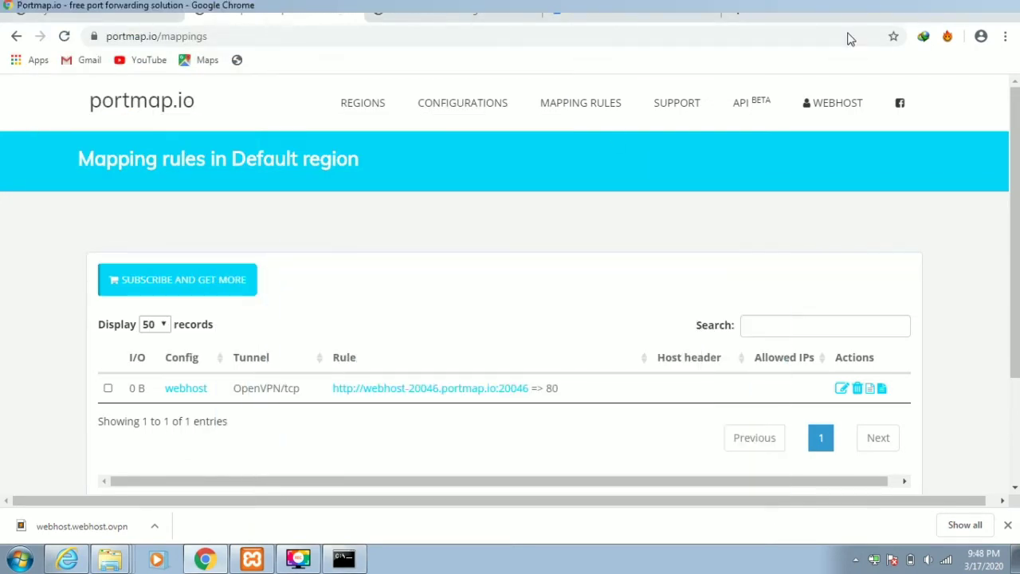
pyautogui.moveTo(528, 250); pyautogui.dragTo(488, 177)
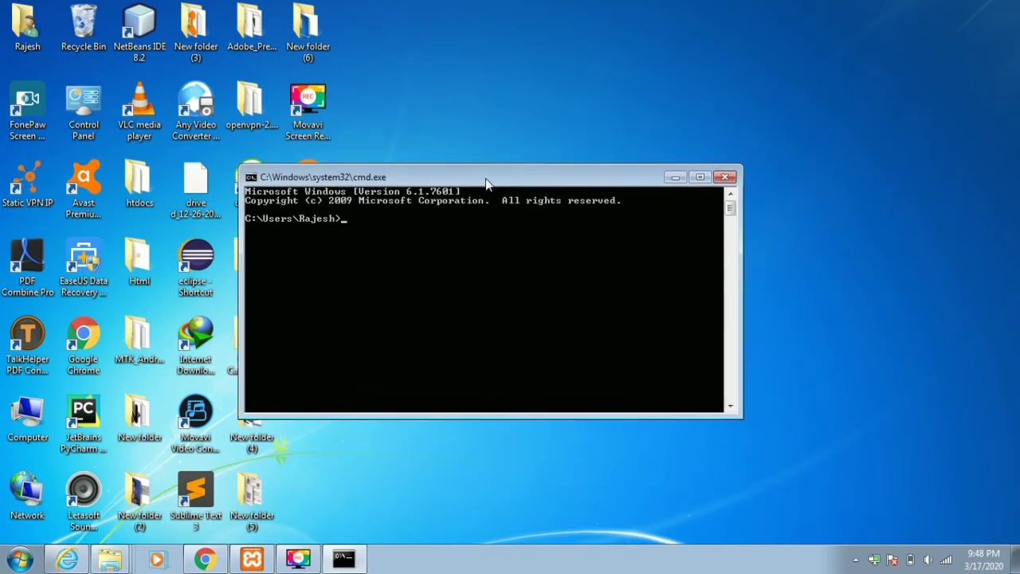
pyautogui.click(527, 291)
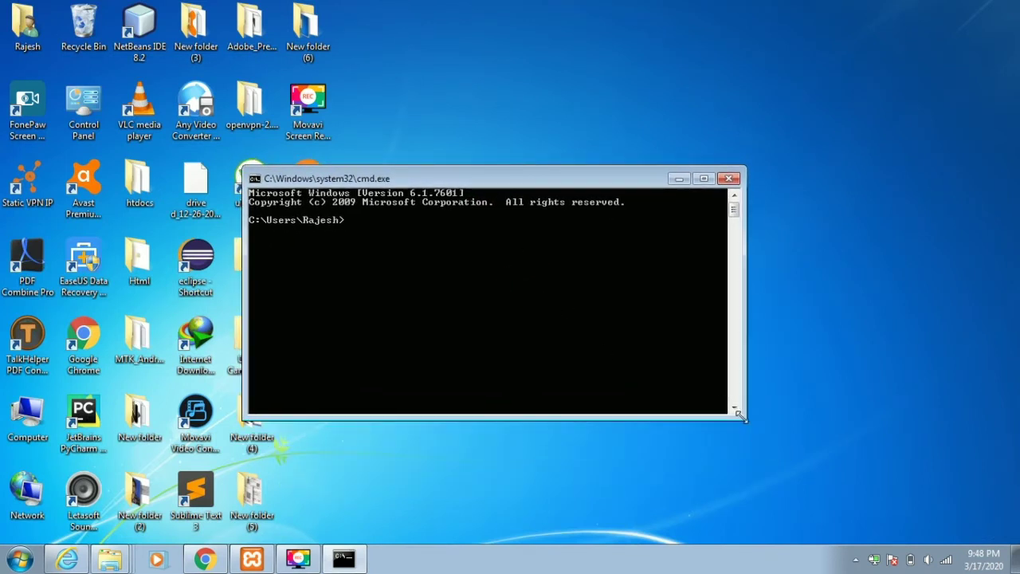
# Enlarge the command prompt window and run ipconfig.
pyautogui.moveTo(740, 414); pyautogui.dragTo(802, 482)
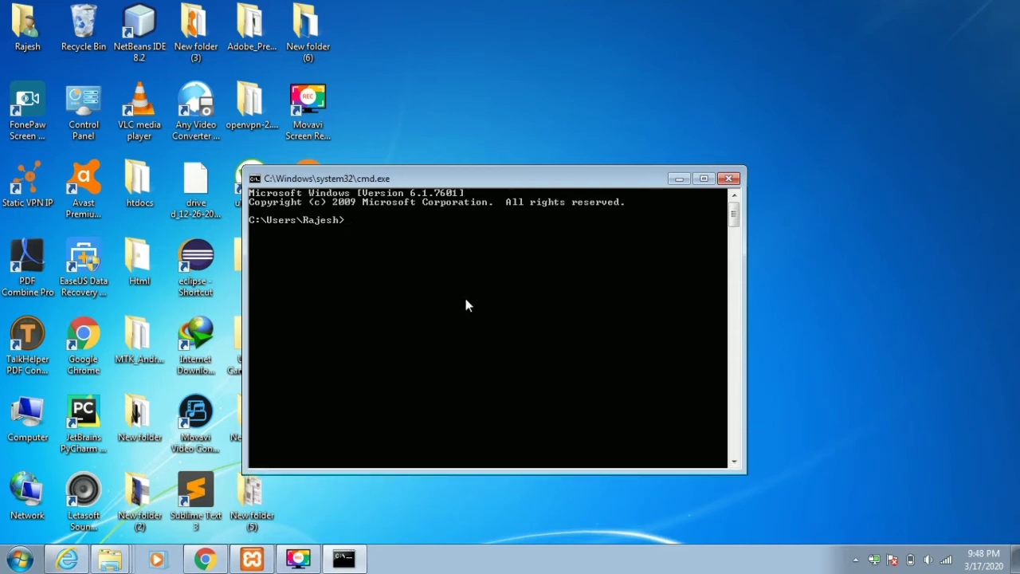
pyautogui.write('ipconfig')
pyautogui.press('Return')
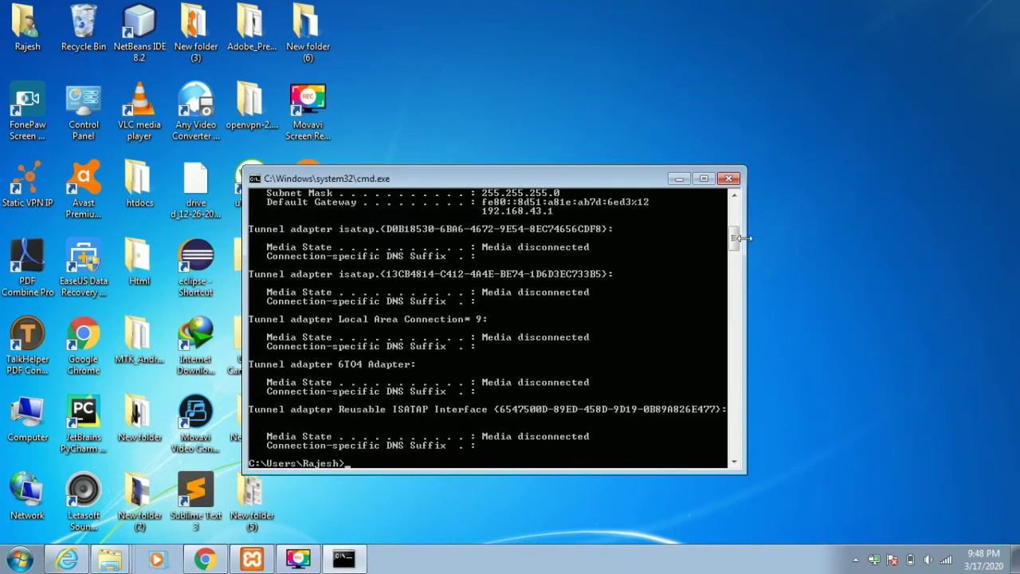
# Copy the IPv4 address of the Wireless LAN adapter Wireless Network Connection from the ipconfig output.
pyautogui.moveTo(735, 239); pyautogui.dragTo(737, 229)
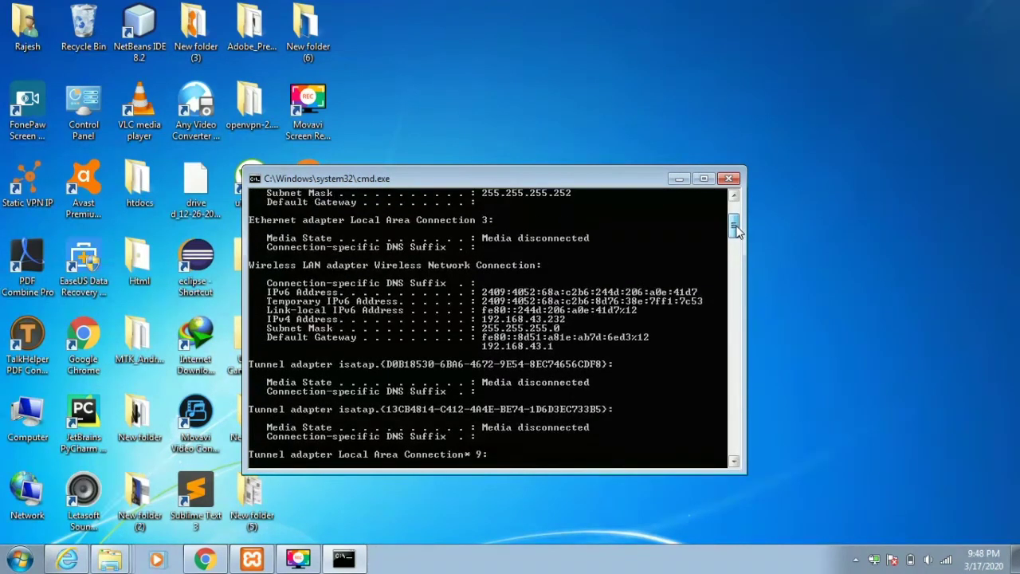
pyautogui.rightClick(485, 315)
pyautogui.click(491, 326)
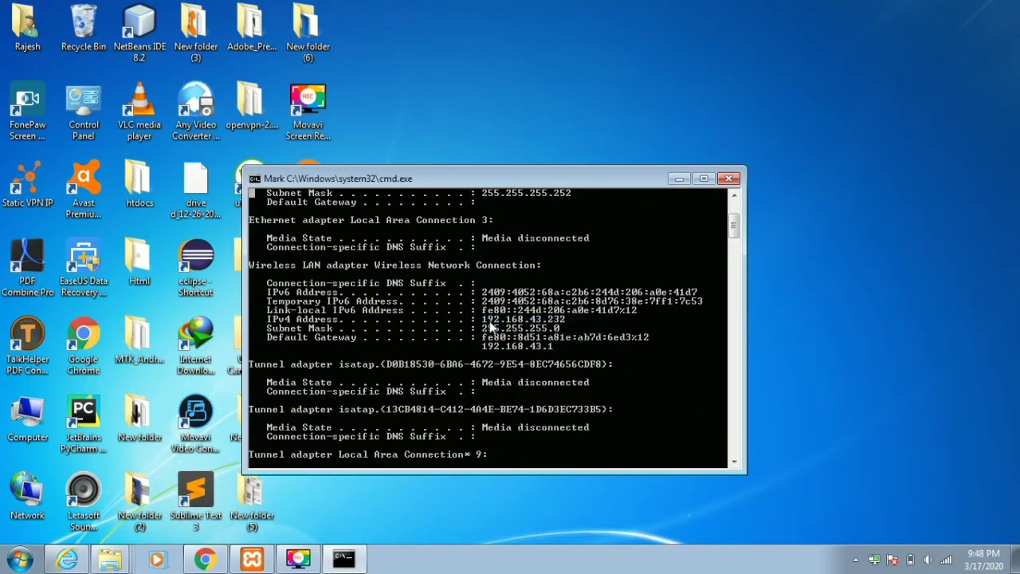
pyautogui.moveTo(484, 318); pyautogui.dragTo(558, 322)
pyautogui.press('Return')
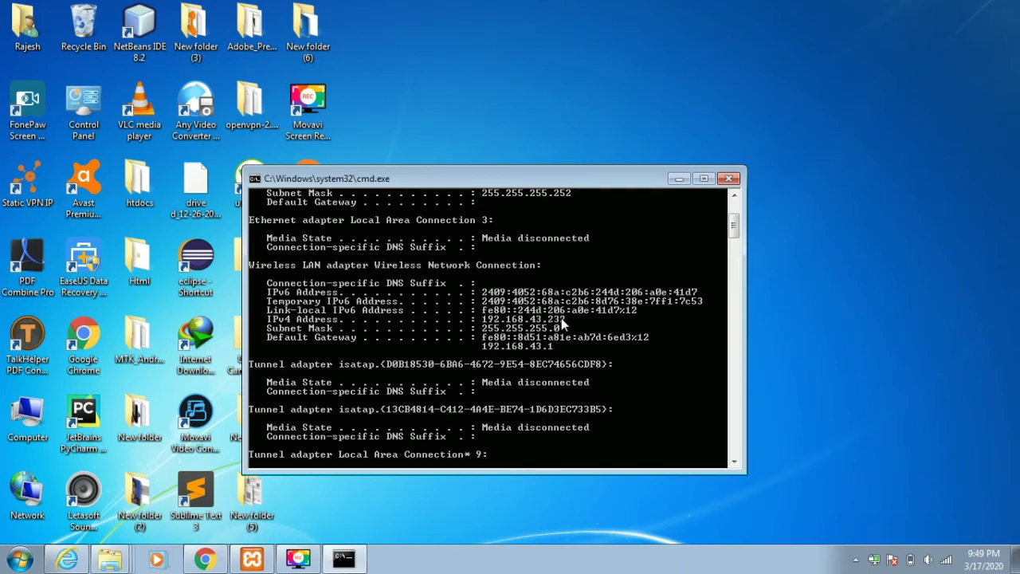
# Switch to Chrome, load 192.168.43.232 in place of the Downloads page, and open the Project folder to check the site.
pyautogui.click(205, 558)
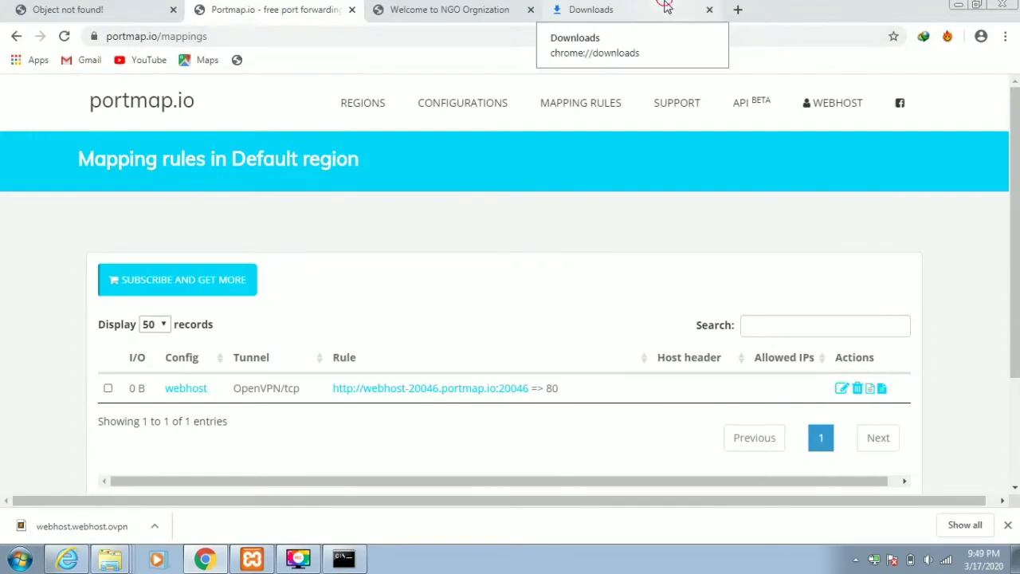
pyautogui.click(664, 32)
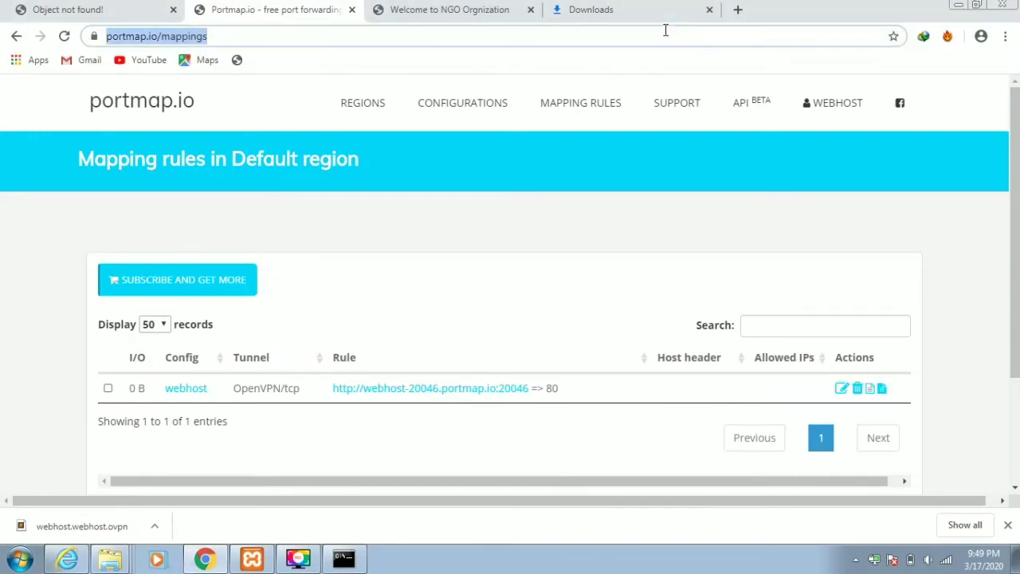
pyautogui.click(661, 9)
pyautogui.click(663, 33)
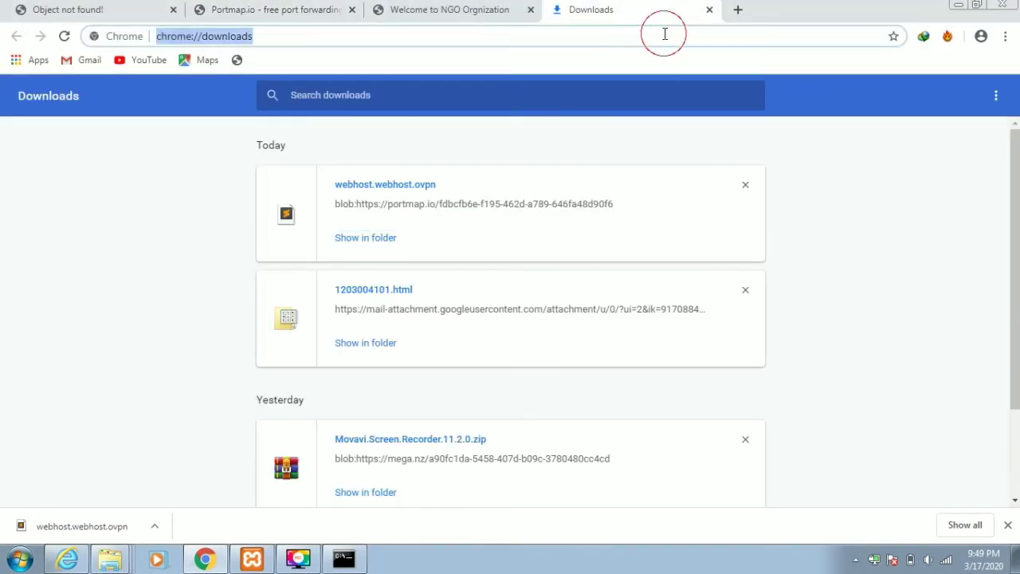
pyautogui.hotkey('ctrl', 'v')
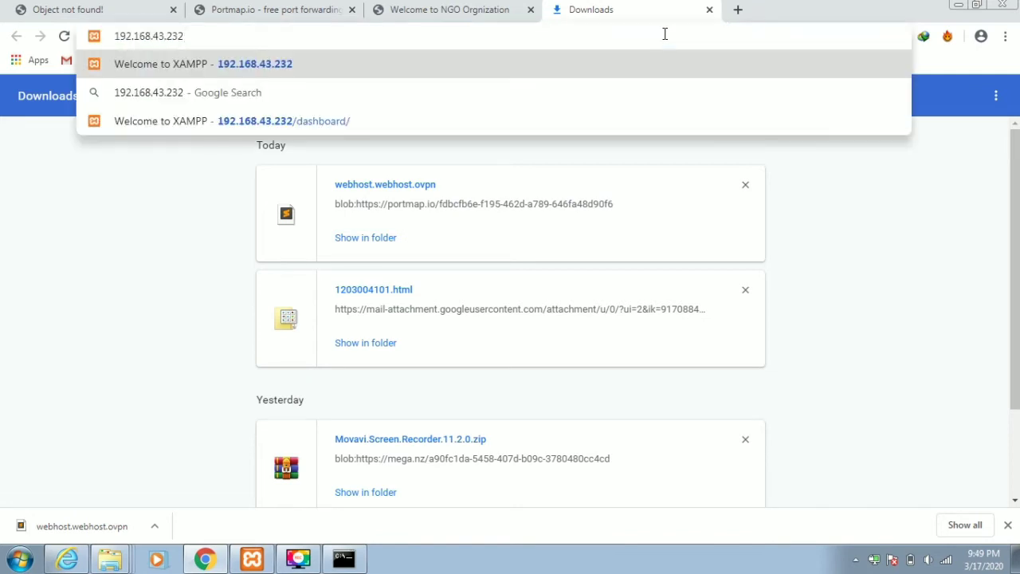
pyautogui.press('Return')
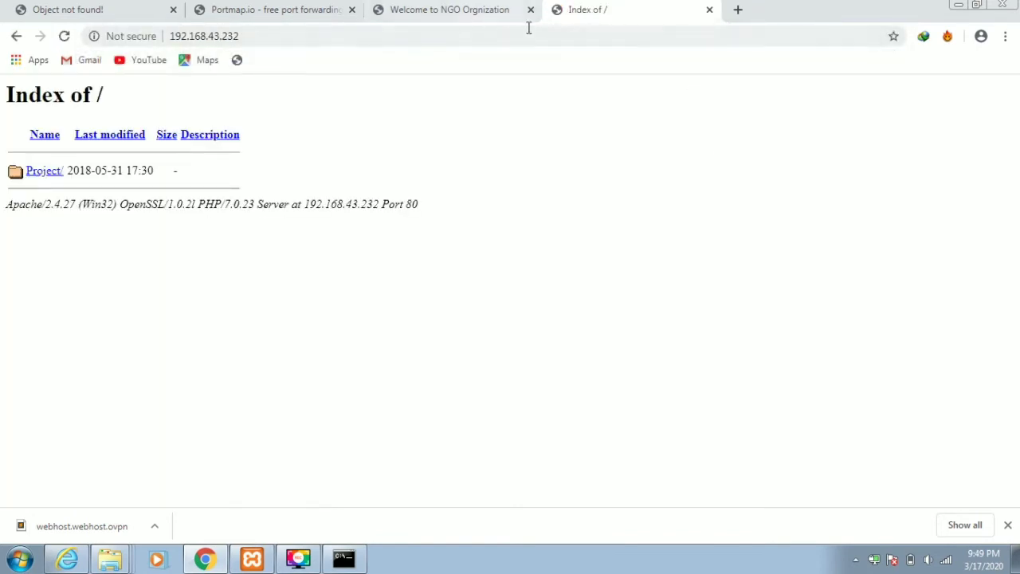
pyautogui.click(43, 172)
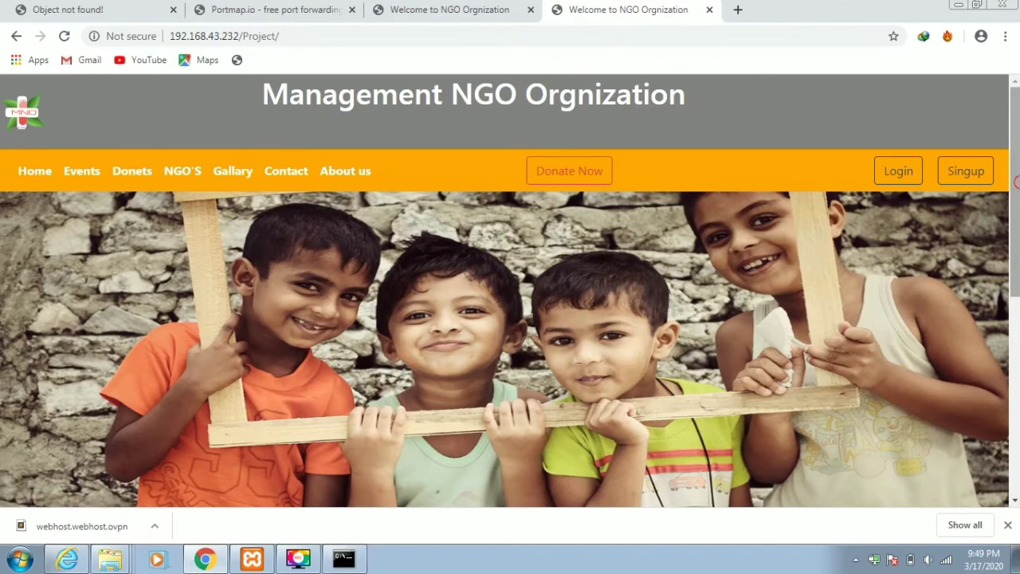
pyautogui.moveTo(1012, 187); pyautogui.dragTo(996, 86)
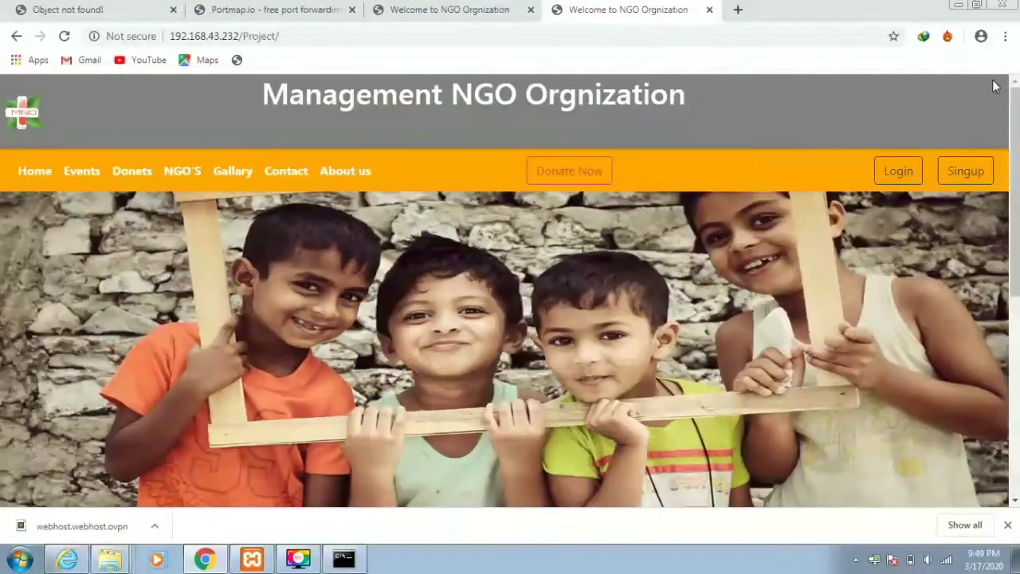
# Close both NGO website tabs and leave a new blank tab open beside the portmap.io page.
pyautogui.click(711, 9)
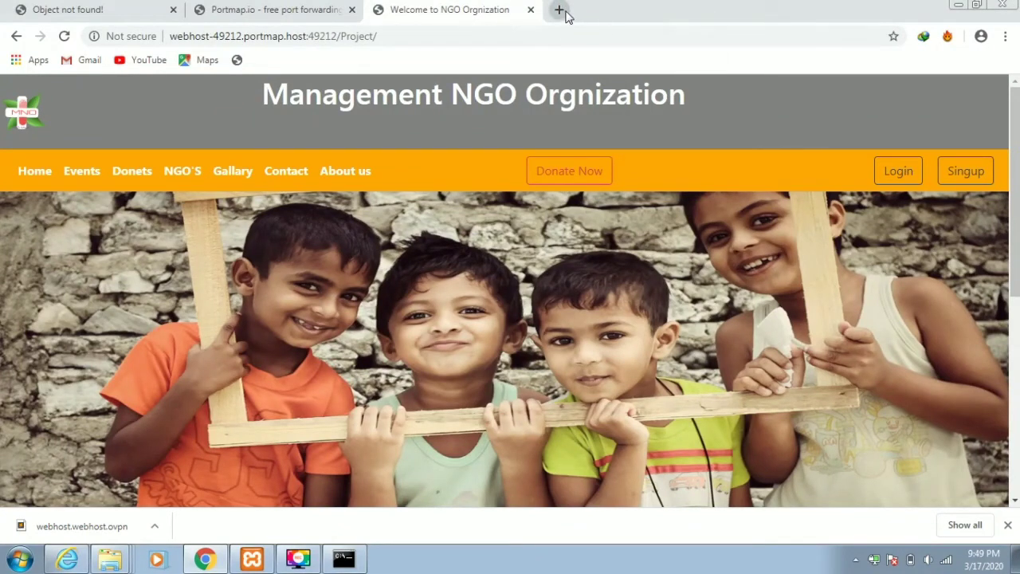
pyautogui.click(559, 9)
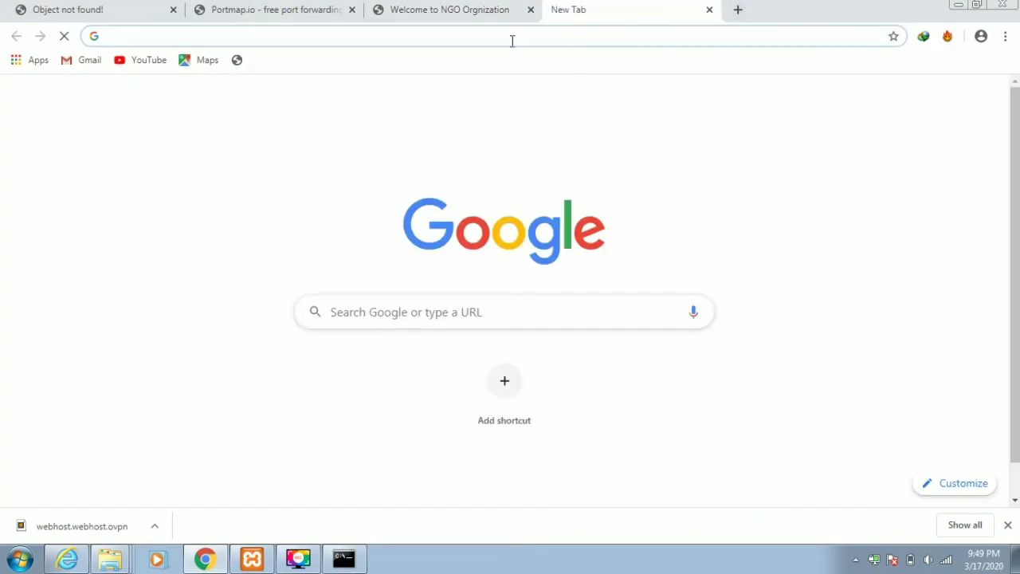
pyautogui.click(503, 14)
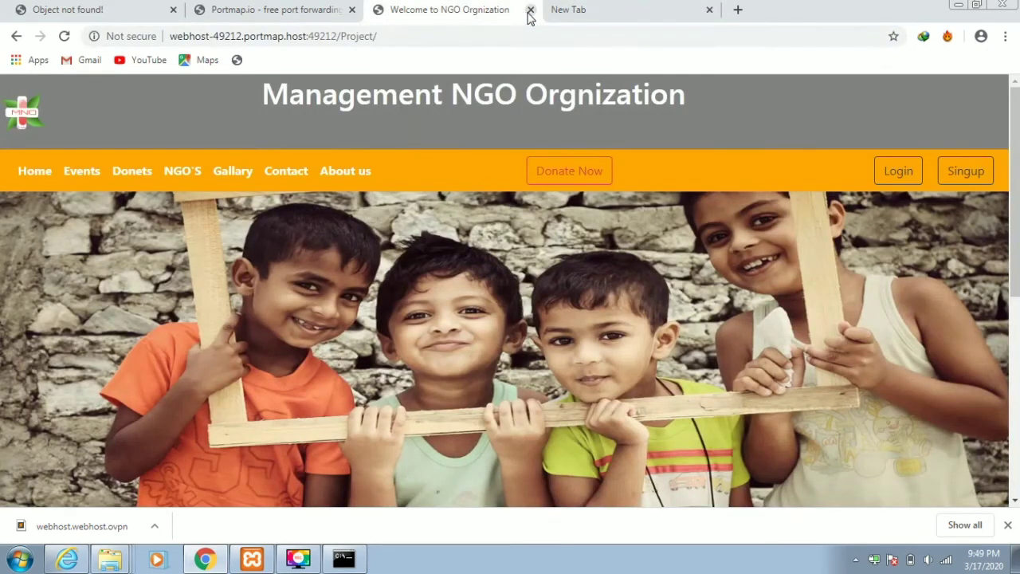
pyautogui.click(530, 9)
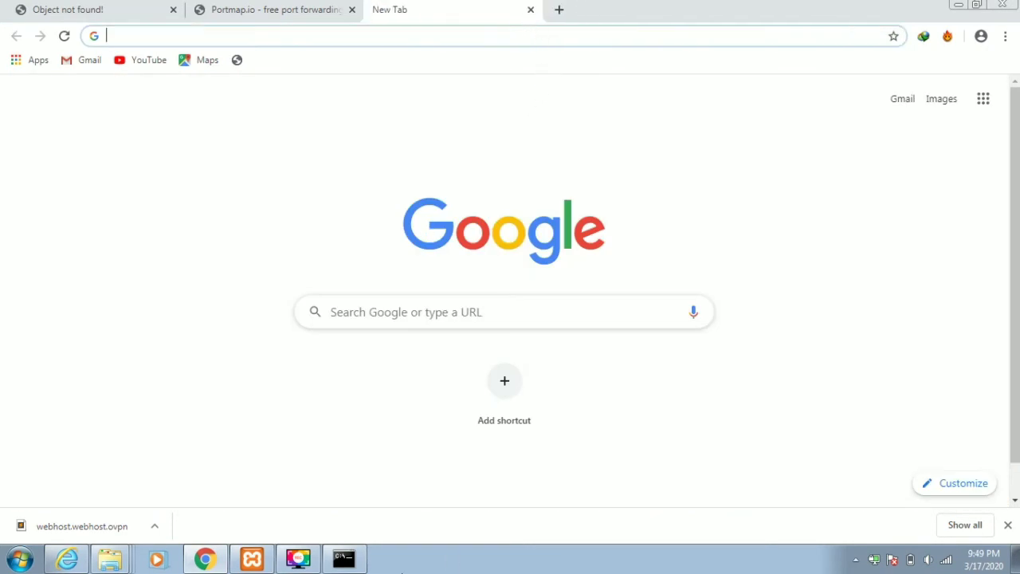
# Return to the command prompt and copy the IPv4 address of Ethernet adapter Local Area Connection 2.
pyautogui.click(345, 559)
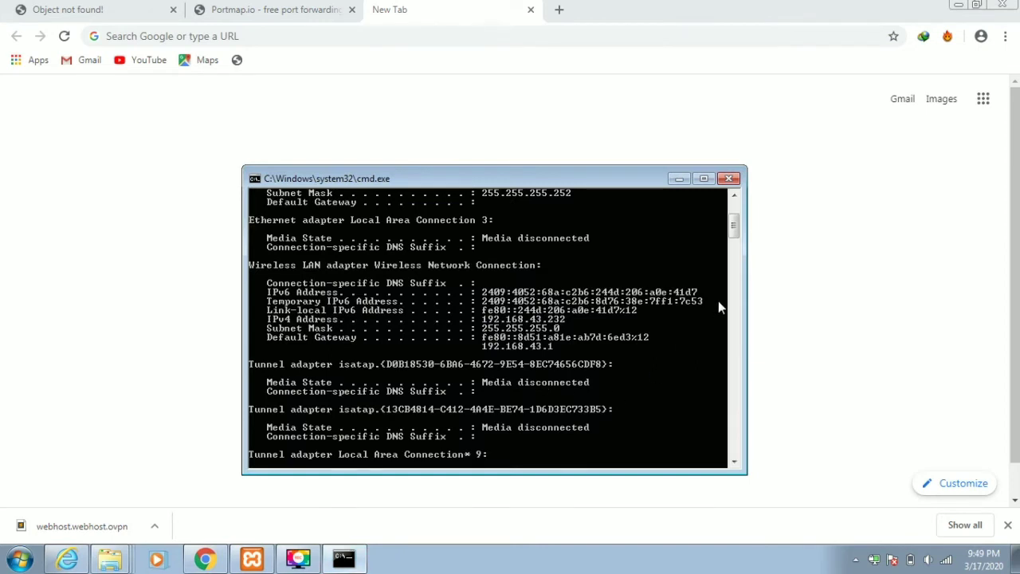
pyautogui.moveTo(735, 231); pyautogui.dragTo(736, 223)
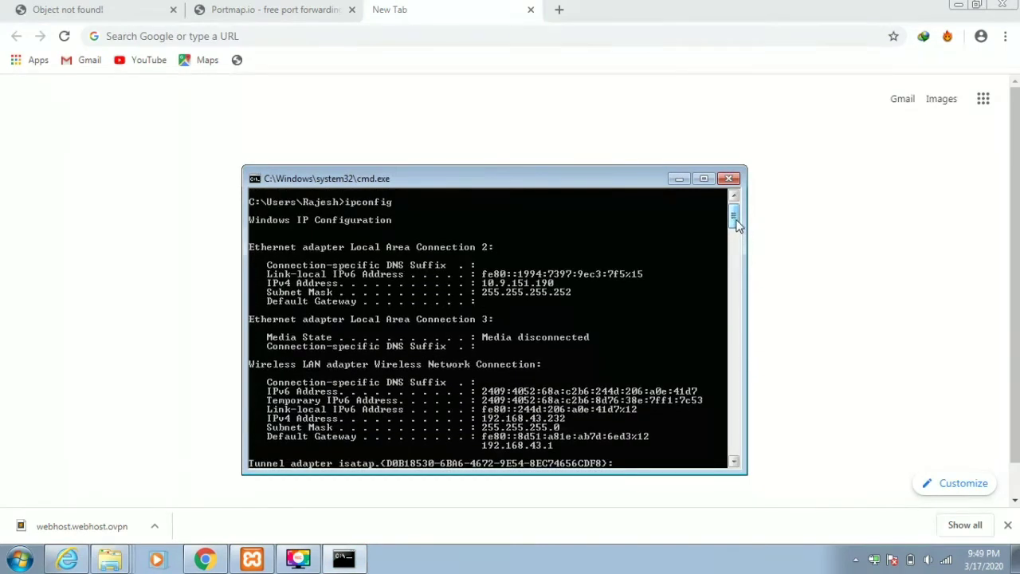
pyautogui.rightClick(488, 283)
pyautogui.click(491, 288)
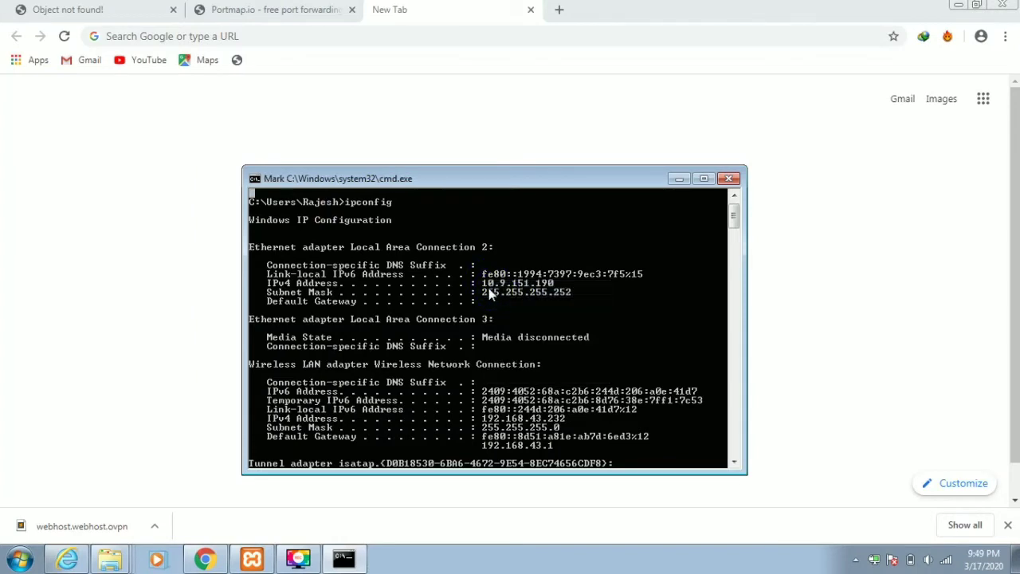
pyautogui.moveTo(484, 282); pyautogui.dragTo(555, 287)
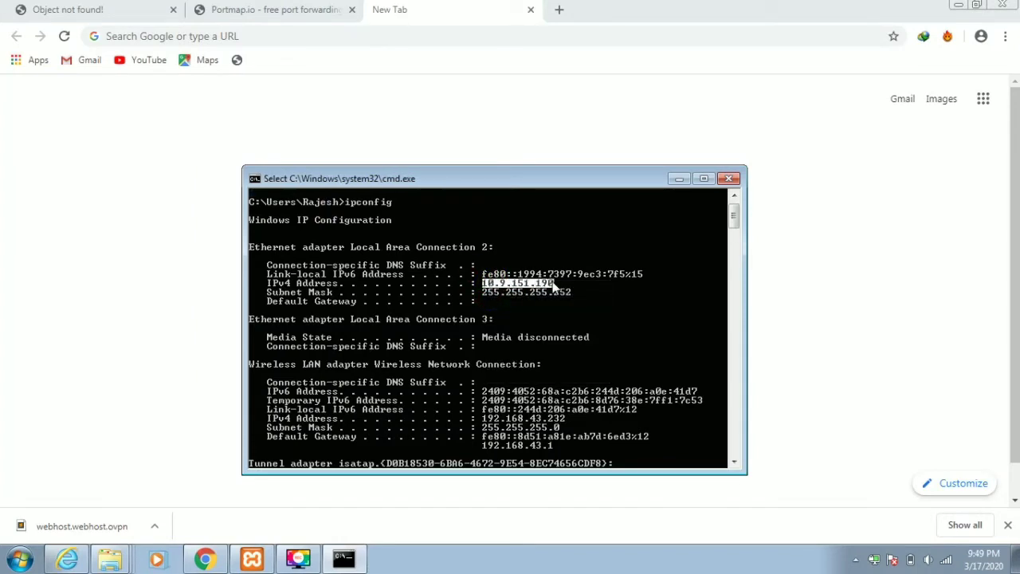
pyautogui.press('Return')
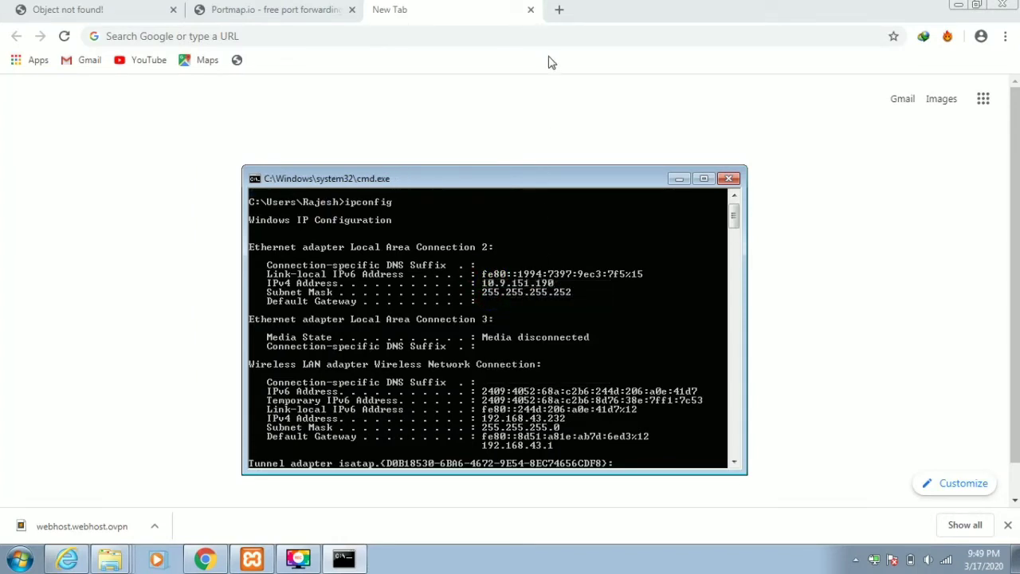
# Load 10.9.151.190 in Chrome's blank tab and open the Project folder to check the site over the tunnel address.
pyautogui.click(516, 40)
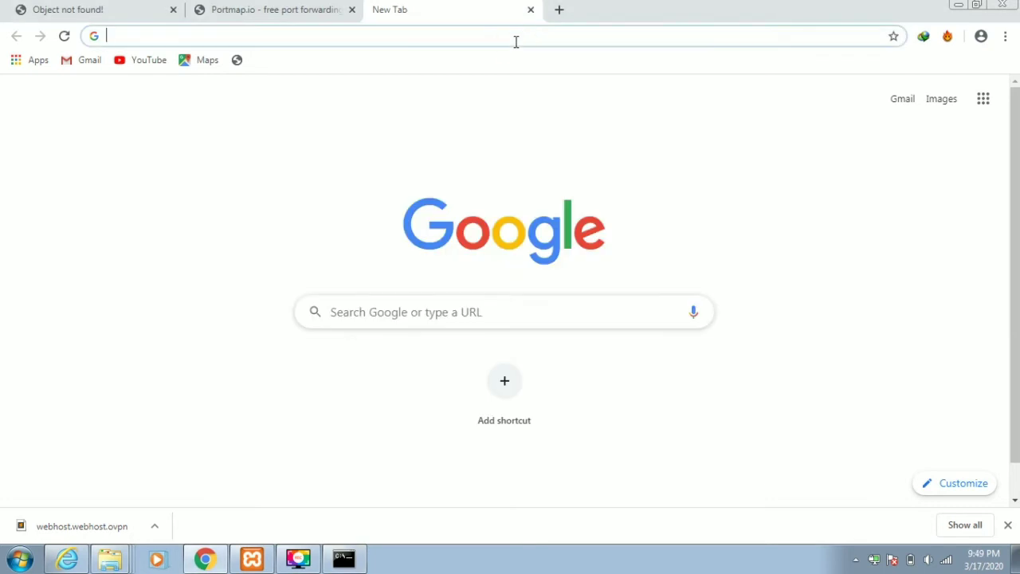
pyautogui.hotkey('ctrl', 'v')
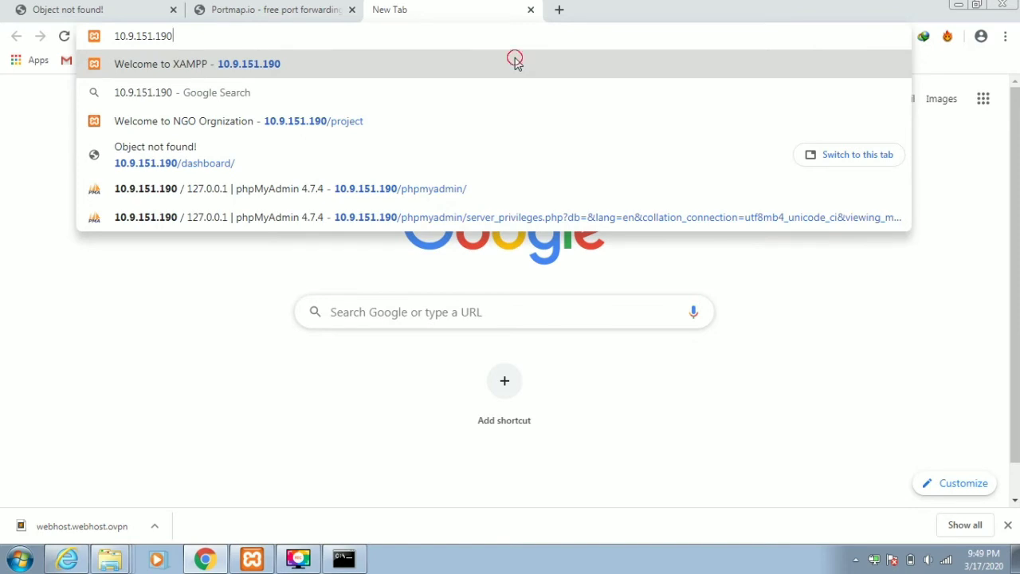
pyautogui.click(515, 63)
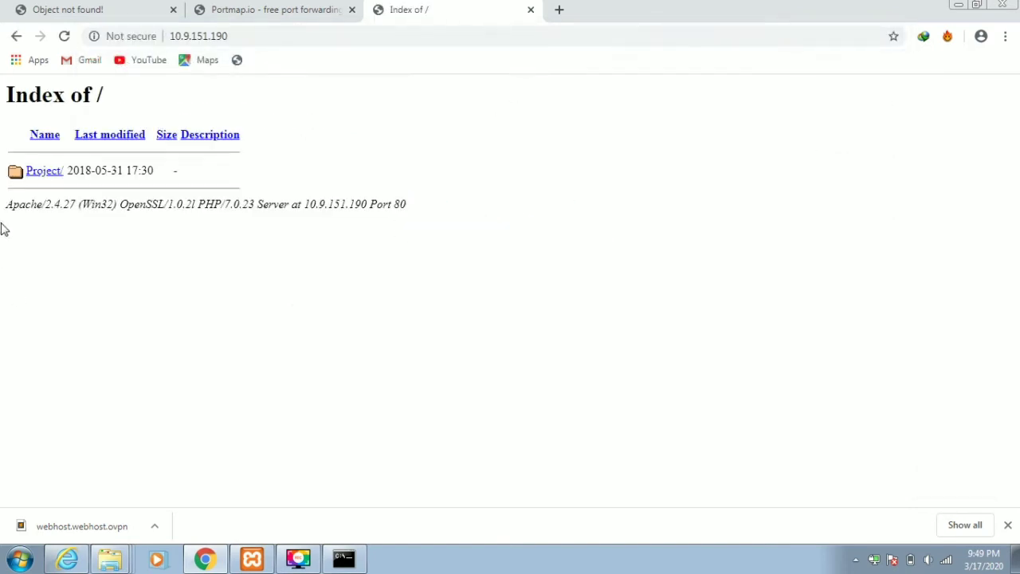
pyautogui.click(39, 172)
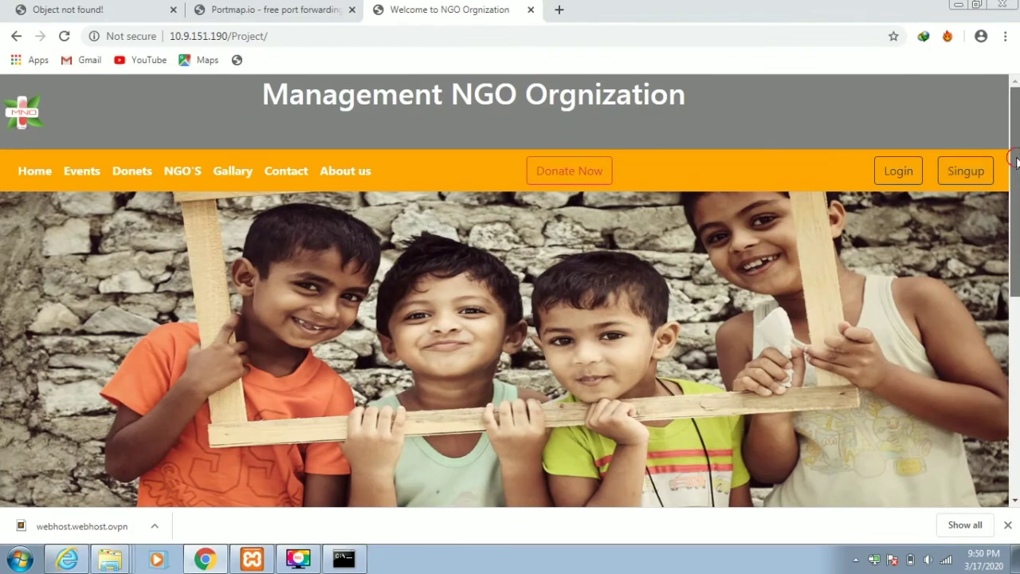
pyautogui.moveTo(1015, 200)
pyautogui.mouseDown()
pyautogui.moveTo(1015, 396)
pyautogui.moveTo(1014, 187)
pyautogui.mouseUp()
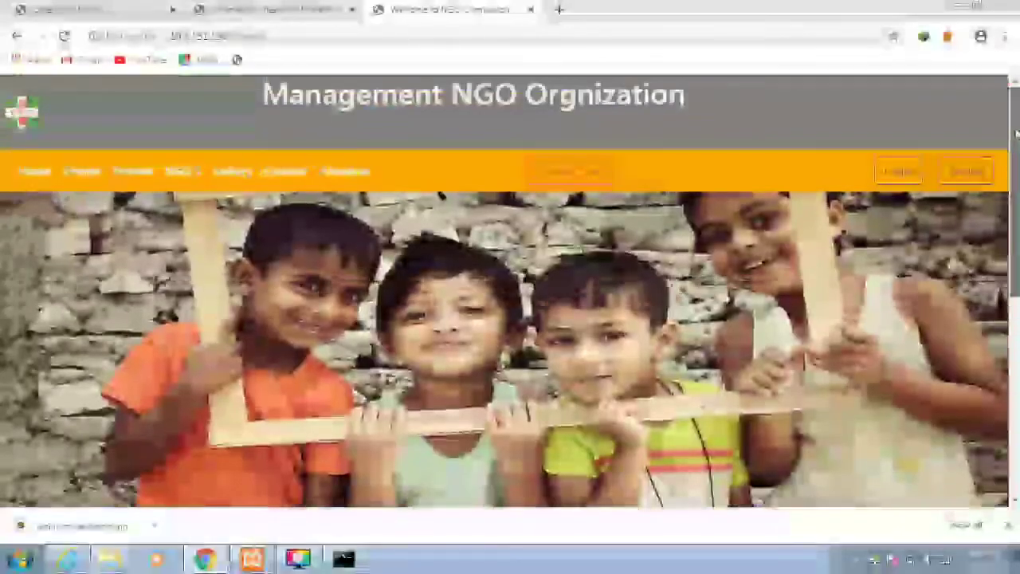
# From the portmap.io mapping rules, open the webhost-20046.portmap.io:20046 link and view the site in its Project folder.
pyautogui.click(278, 9)
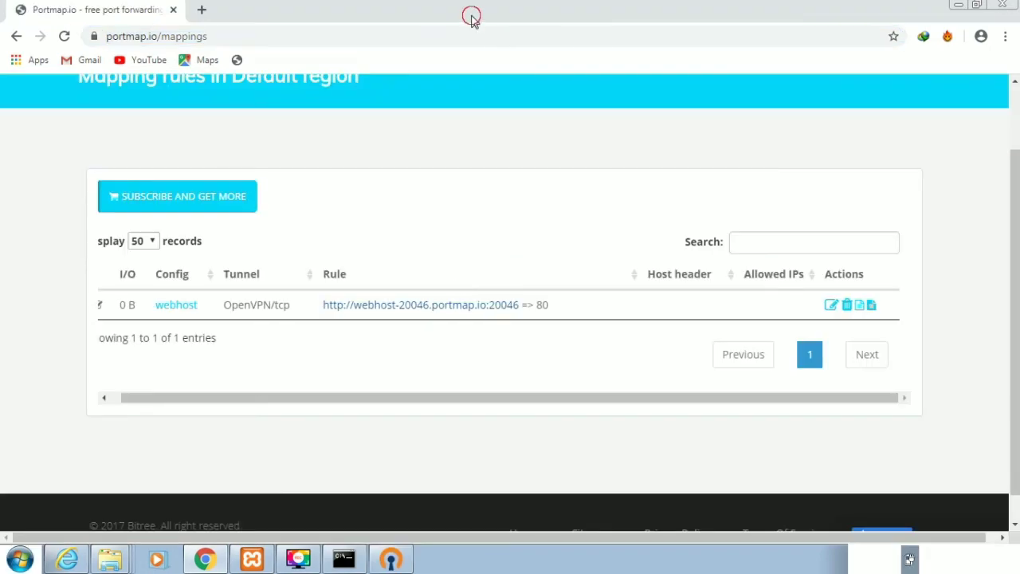
pyautogui.moveTo(471, 18)
pyautogui.mouseDown()
pyautogui.moveTo(523, 30)
pyautogui.moveTo(473, 2)
pyautogui.mouseUp()
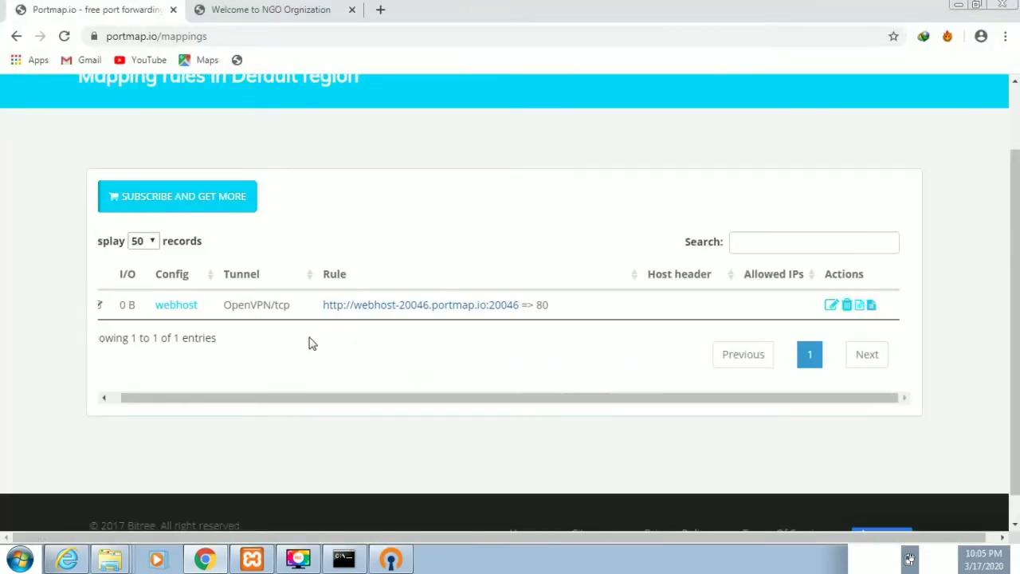
pyautogui.click(403, 314)
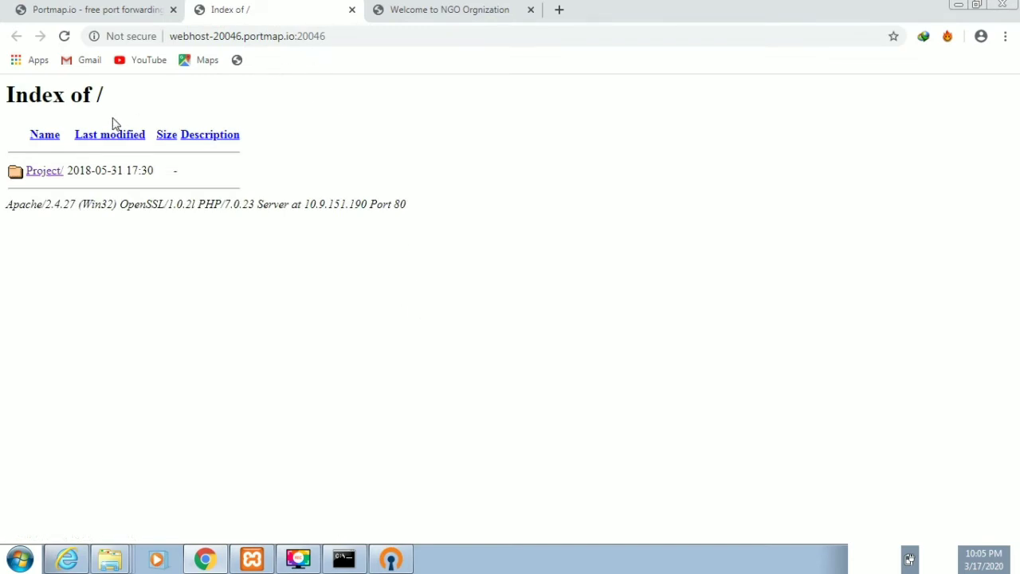
pyautogui.click(45, 172)
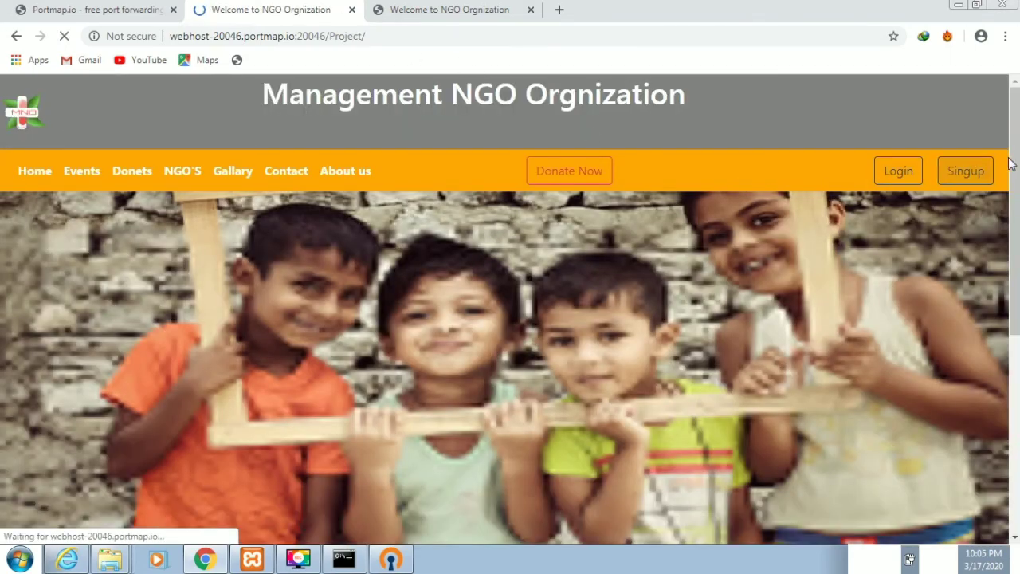
pyautogui.scroll(-1, 510, 309)
pyautogui.moveTo(1015, 121)
pyautogui.mouseDown()
pyautogui.moveTo(1016, 321)
pyautogui.moveTo(1010, 110)
pyautogui.moveTo(1014, 319)
pyautogui.moveTo(1012, 151)
pyautogui.moveTo(999, 120)
pyautogui.mouseUp()
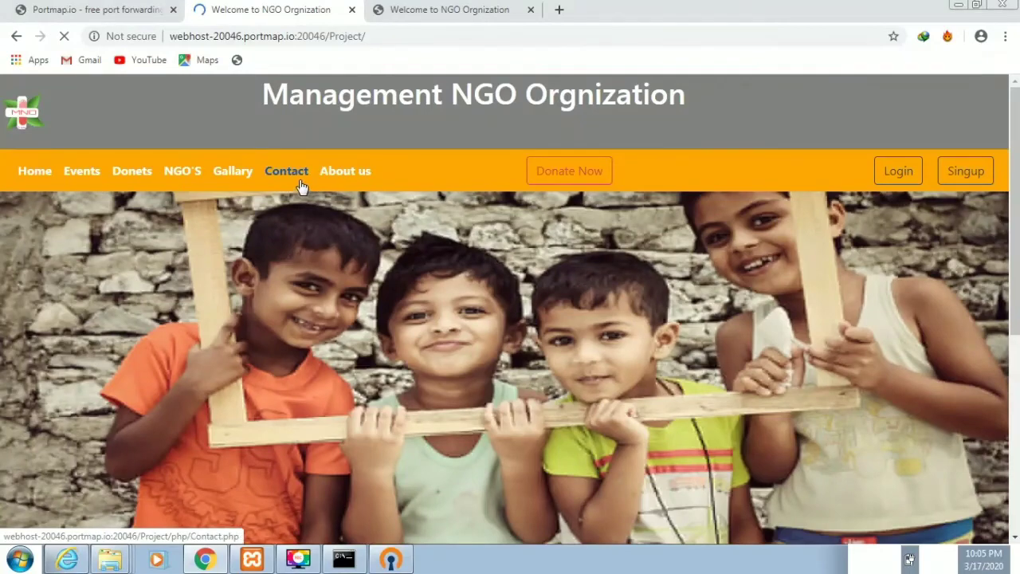
# Look through the website's NGO'S page at the public address, then return to its Home page.
pyautogui.click(184, 172)
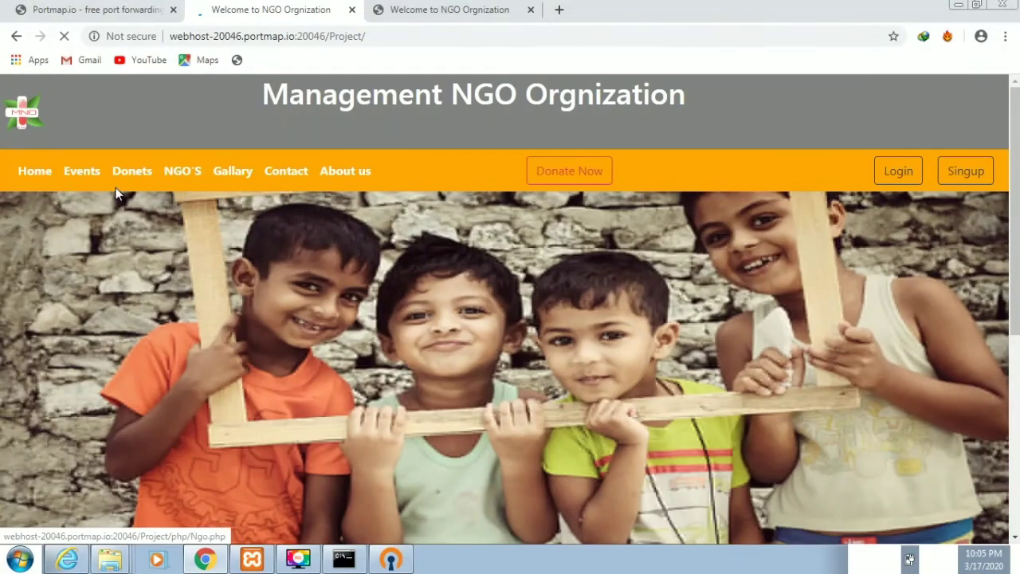
pyautogui.click(103, 10)
pyautogui.click(254, 11)
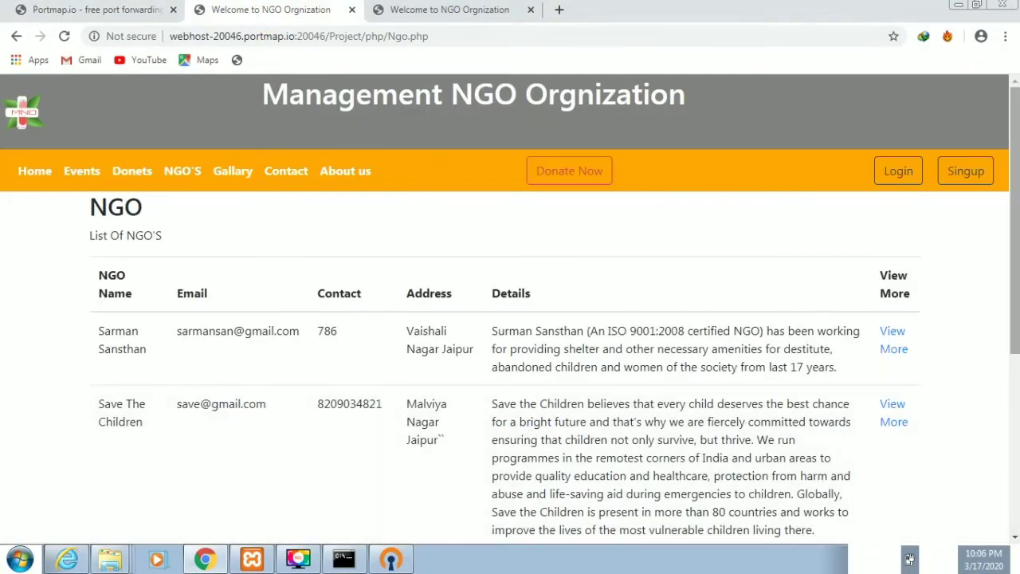
pyautogui.scroll(-5, 1004, 273)
pyautogui.scroll(5, 1006, 243)
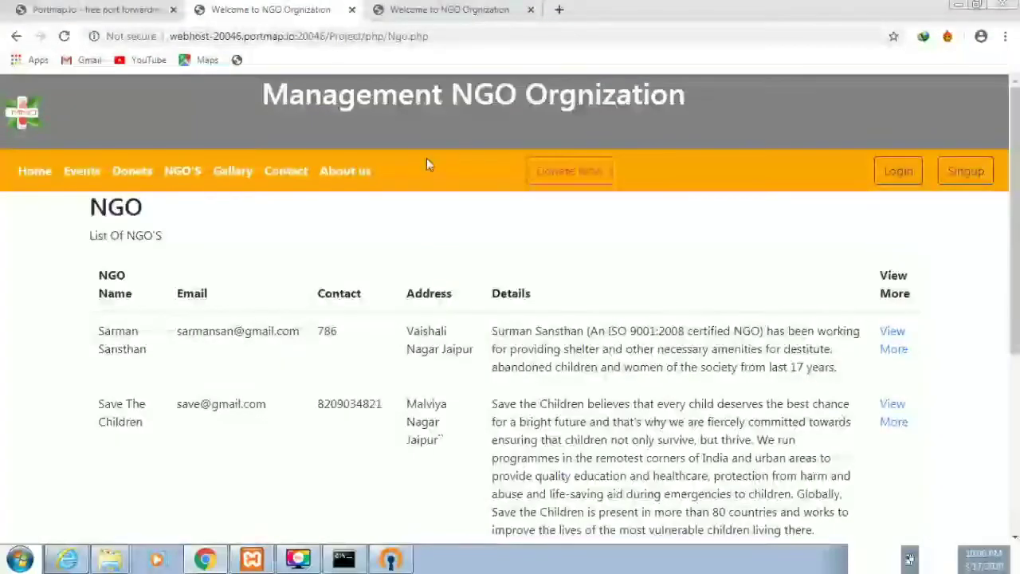
pyautogui.click(22, 175)
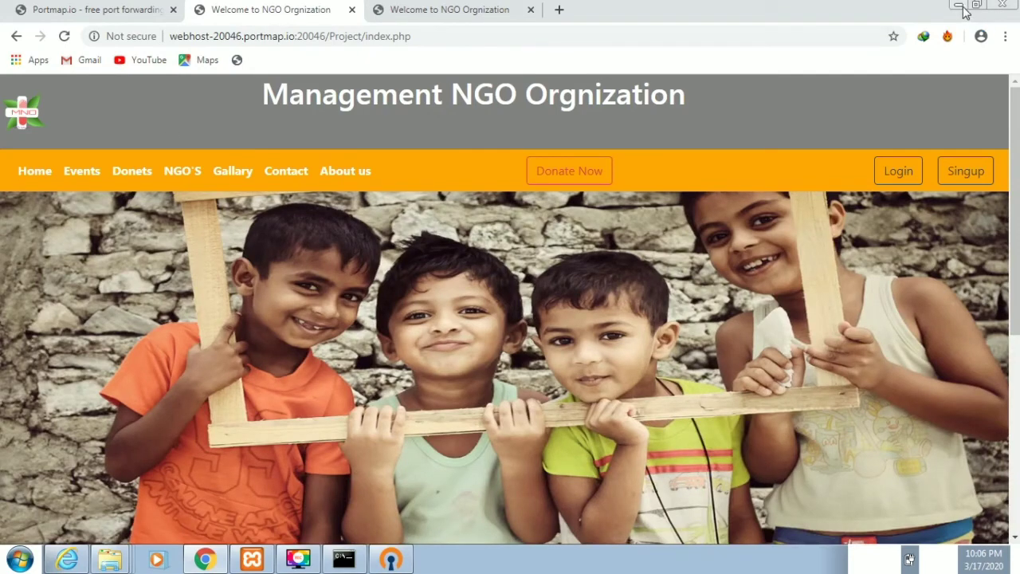
# Minimize the browser window and close the command prompt to clear the desktop.
pyautogui.click(959, 6)
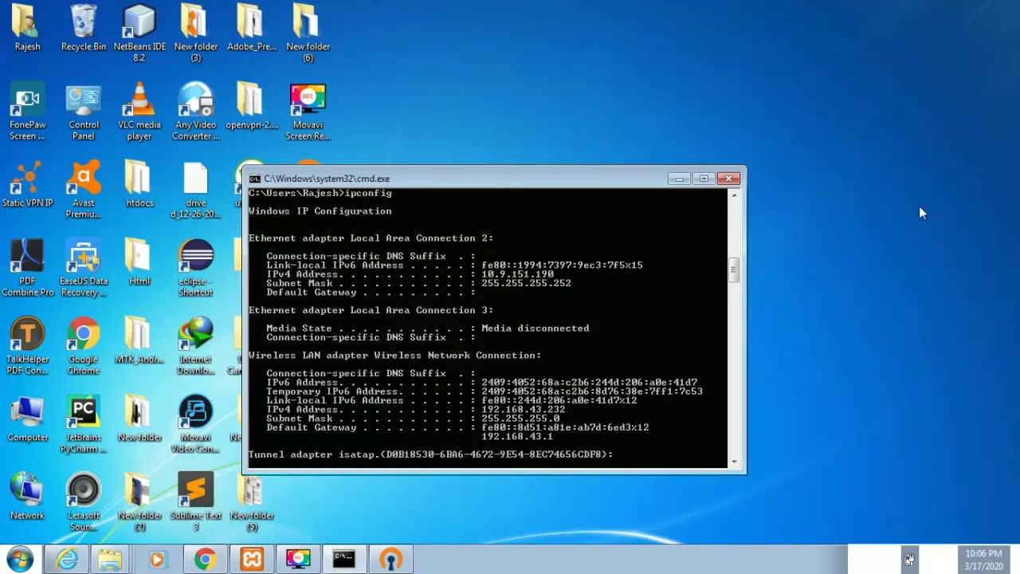
pyautogui.click(727, 178)
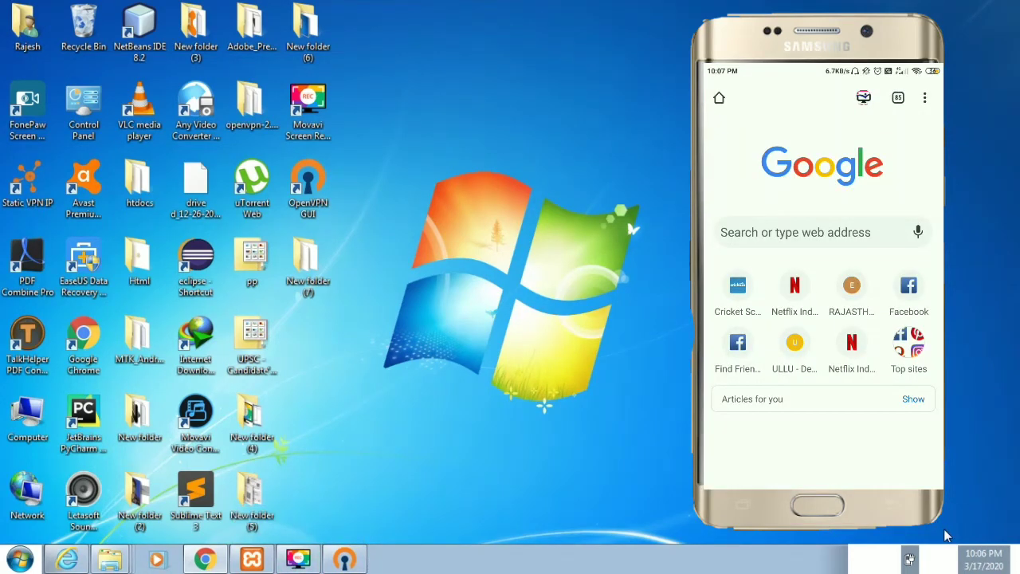
pyautogui.moveTo(345, 541)
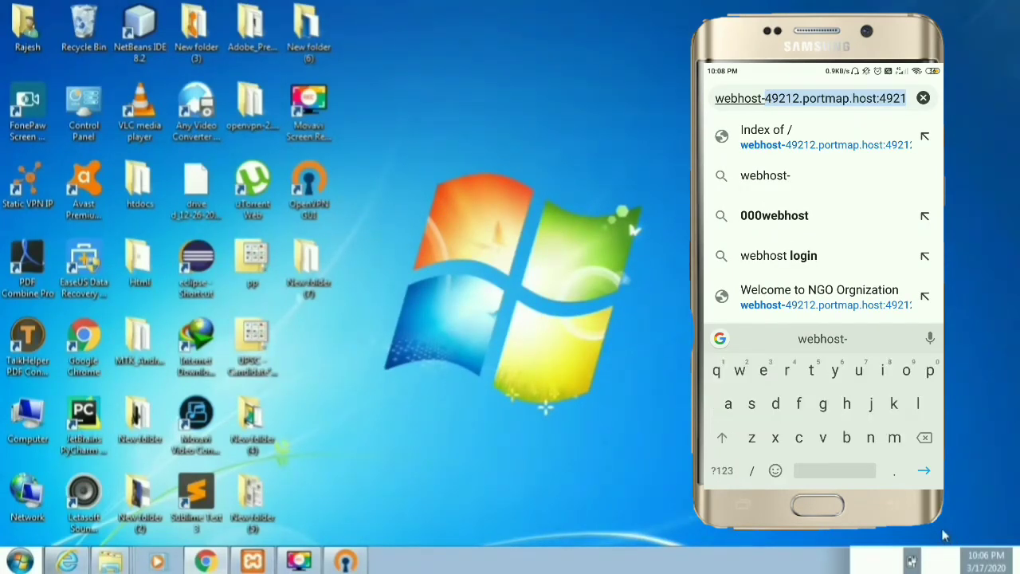
# Switch to Chrome on the phone and enter webhost-20046.portmap.io as the address.
pyautogui.write('00')
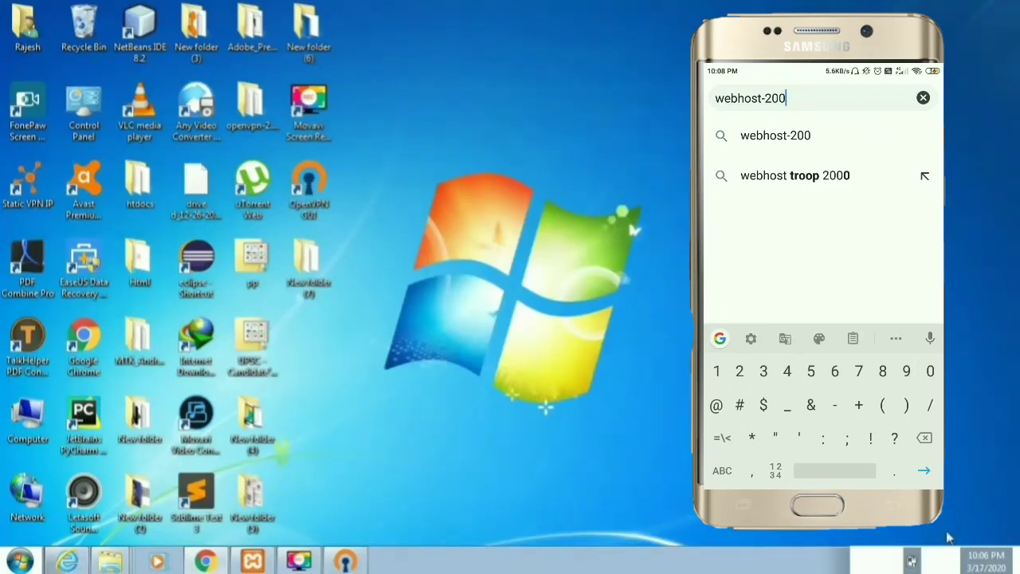
pyautogui.write('46')
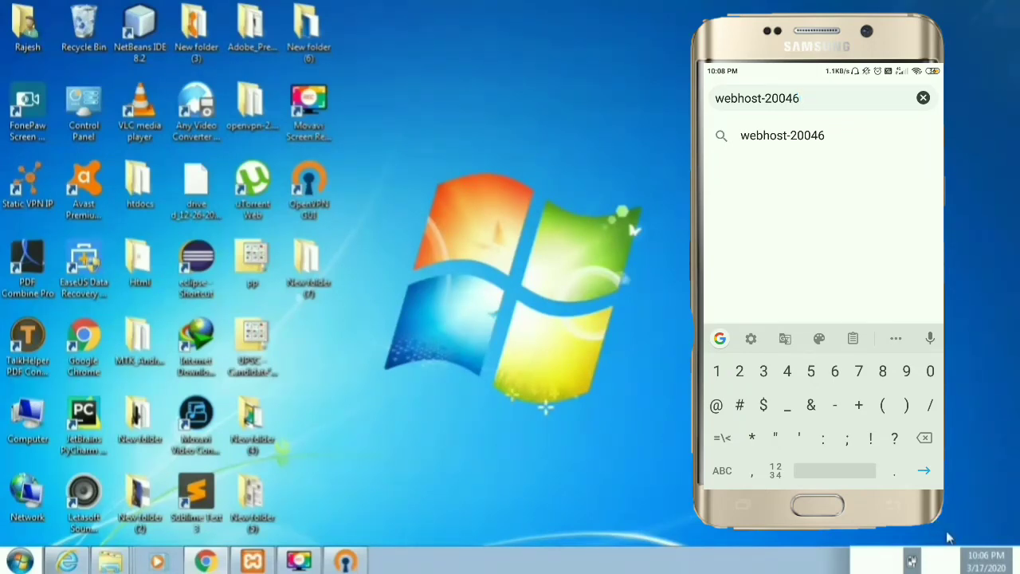
pyautogui.write('.por')
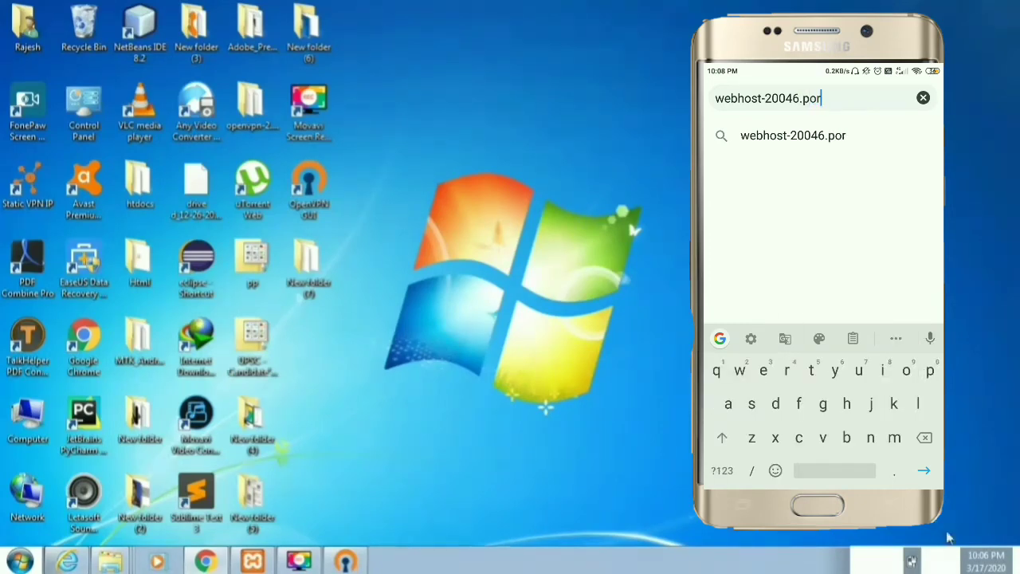
pyautogui.write('tma')
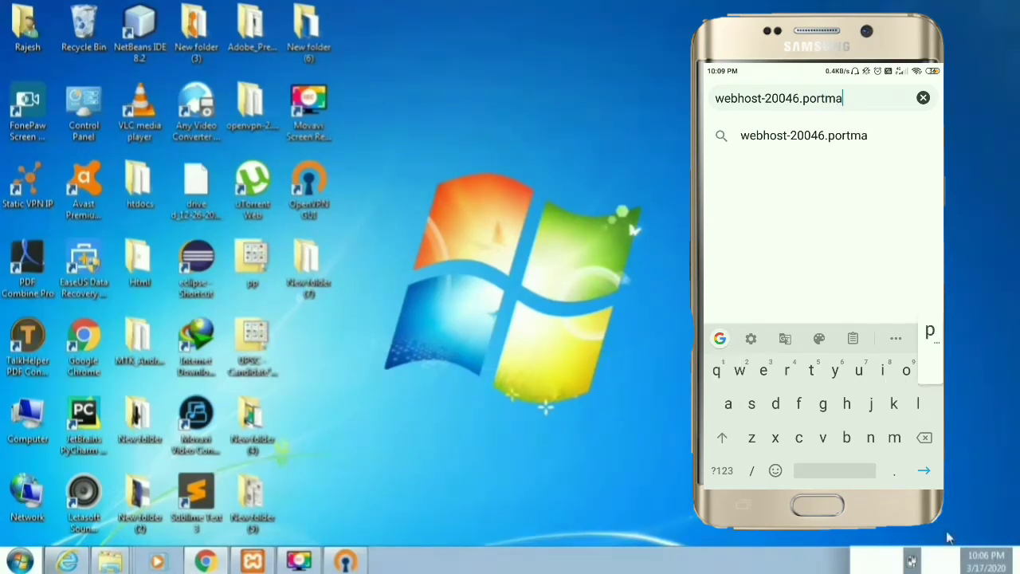
pyautogui.write('p')
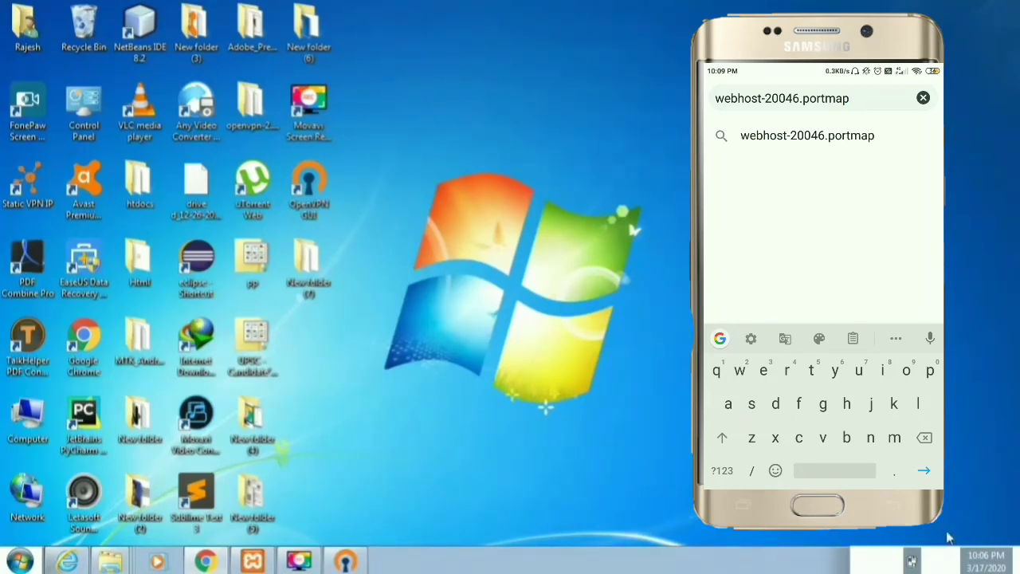
pyautogui.write('.io')
pyautogui.press('Return')
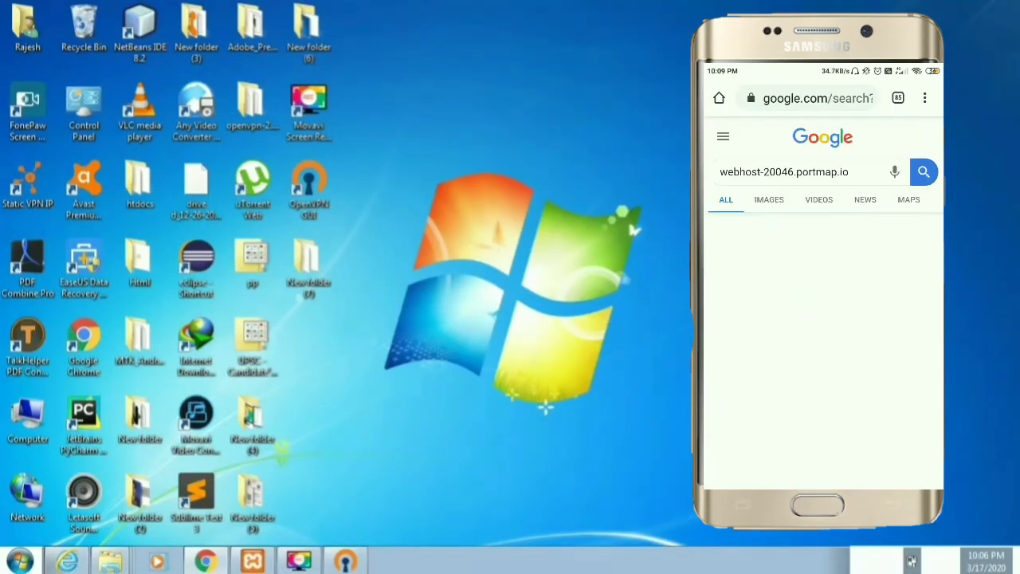
# Copy webhost-20046.portmap.io from the phone's Google search box and load it as the web address without a port.
pyautogui.doubleClick(779, 172)
pyautogui.moveTo(794, 183); pyautogui.dragTo(720, 183)
pyautogui.hotkey('ctrl', 'c')
pyautogui.click(773, 145)
pyautogui.click(818, 98)
pyautogui.hotkey('ctrl', 'v')
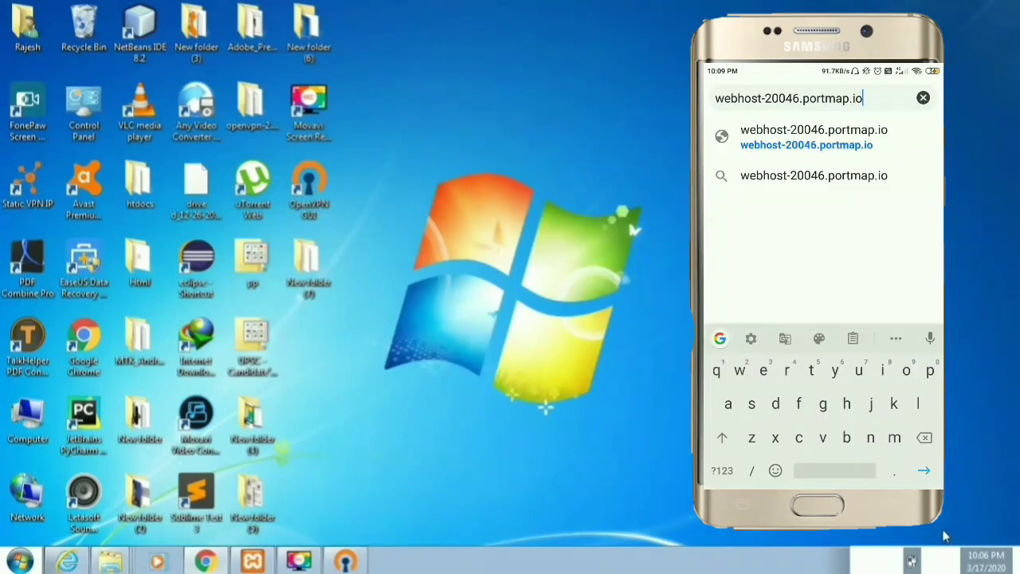
pyautogui.press('Return')
# Paste the copied host name into the phone browser's address, append :20046 and load webhost-20046.portmap.io:20046.
pyautogui.click(807, 98)
pyautogui.click(797, 98)
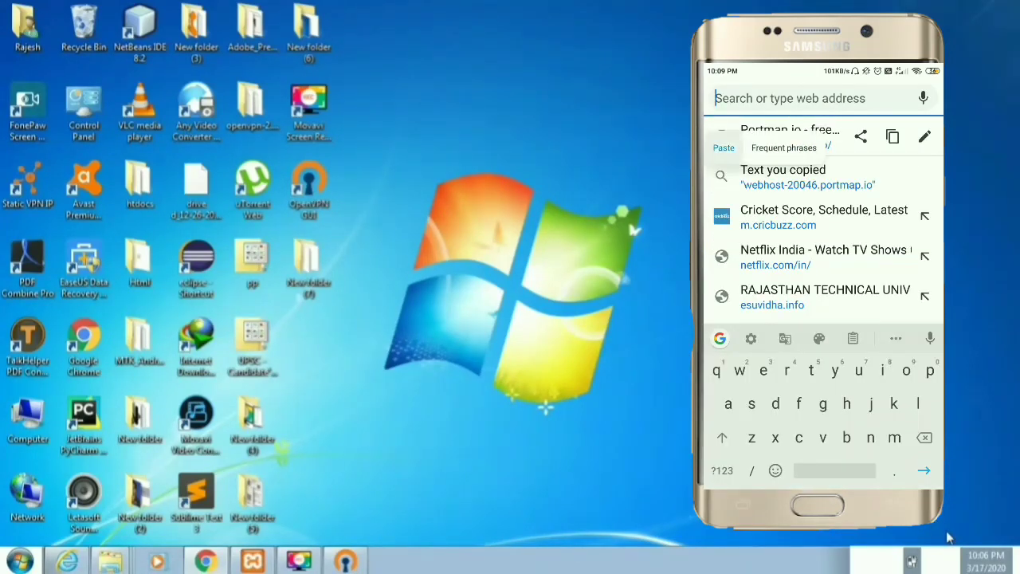
pyautogui.click(724, 146)
pyautogui.click(722, 471)
pyautogui.write(':')
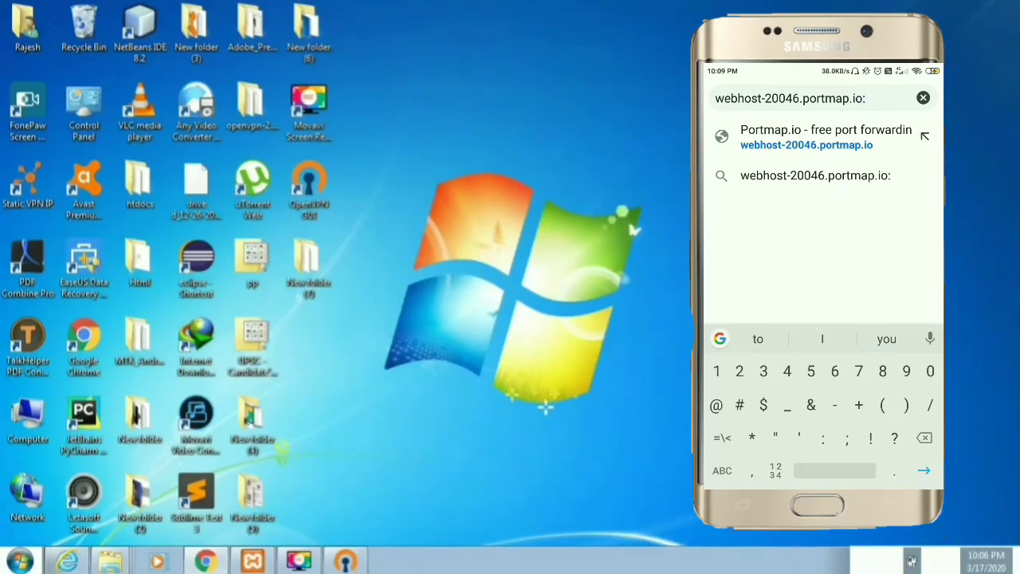
pyautogui.write('2')
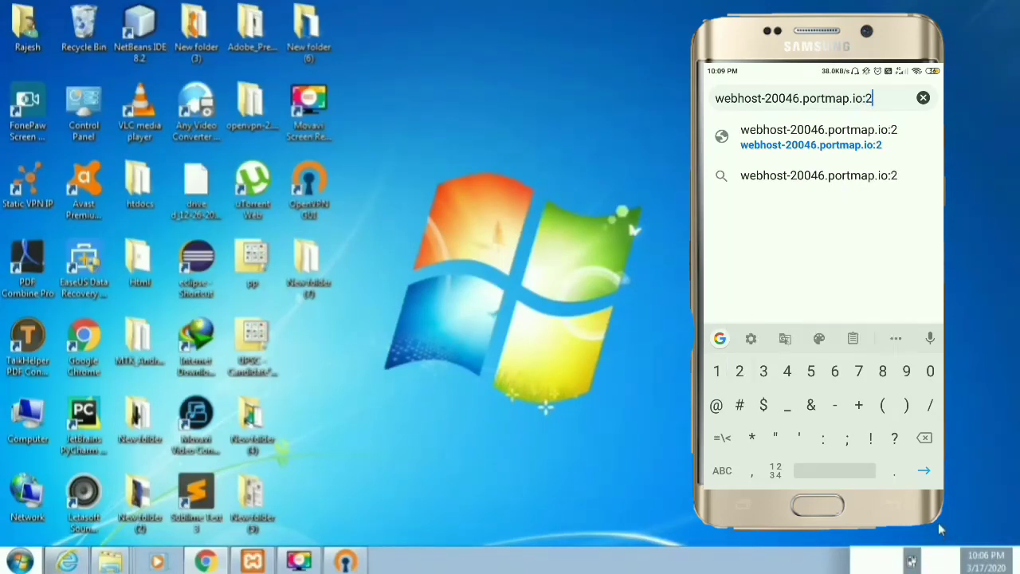
pyautogui.write('0046')
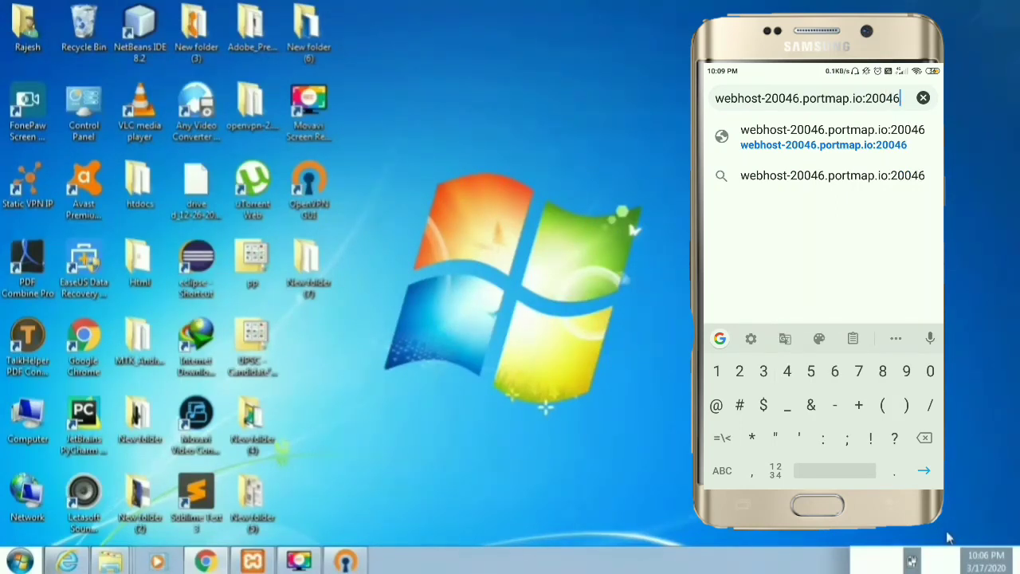
pyautogui.press('Return')
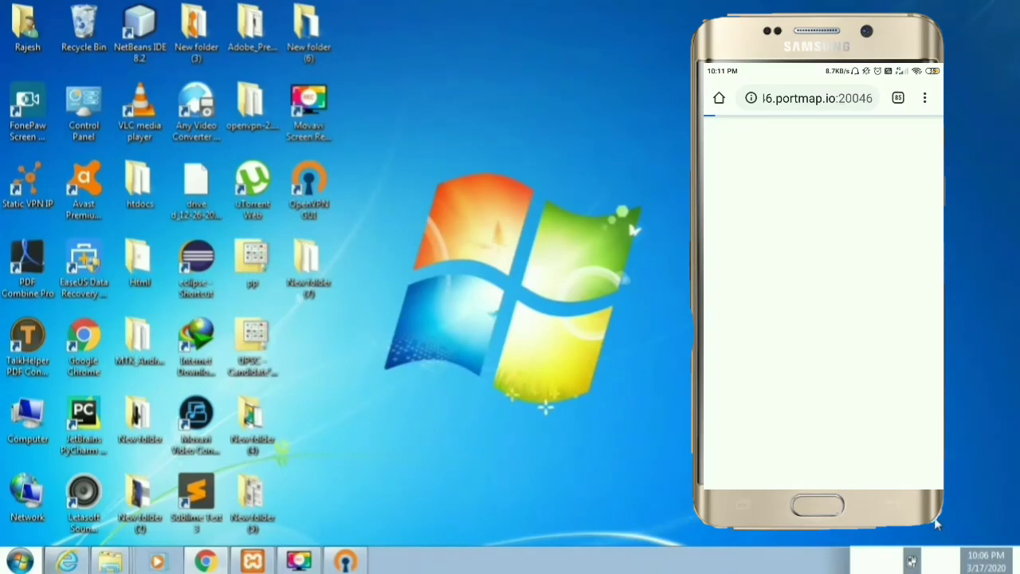